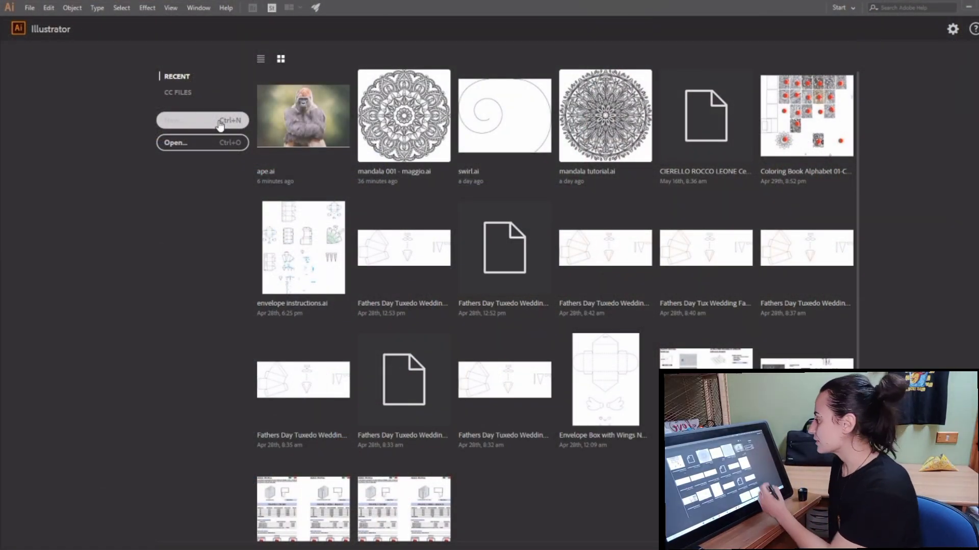
Step: Create a new 21 x 21 cm CMYK document and paste the copied gorilla photo into it
left_click(196, 124)
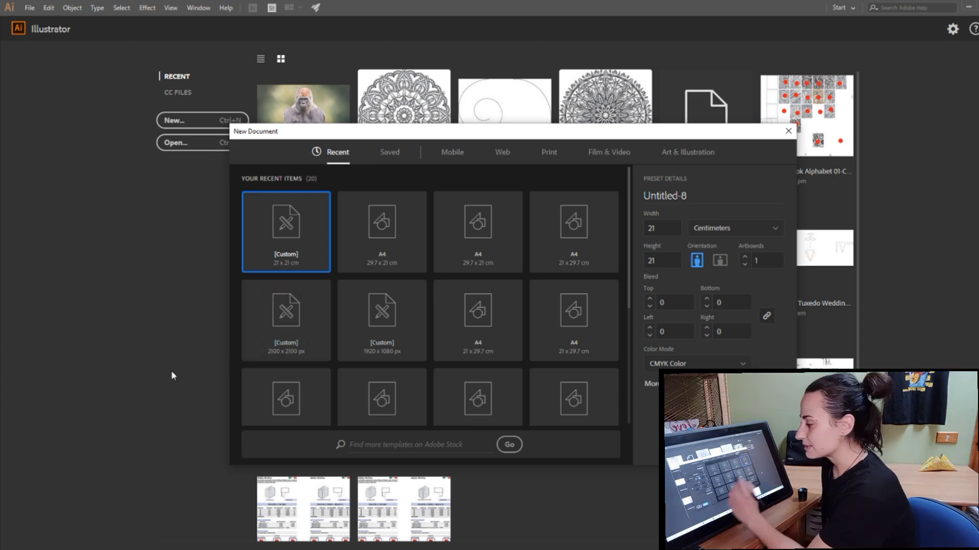
left_click(721, 445)
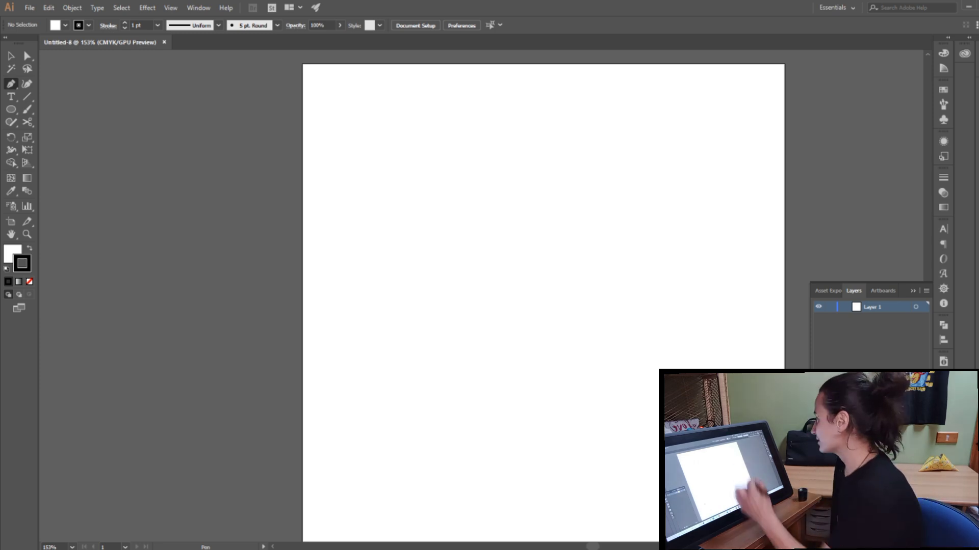
left_click(49, 8)
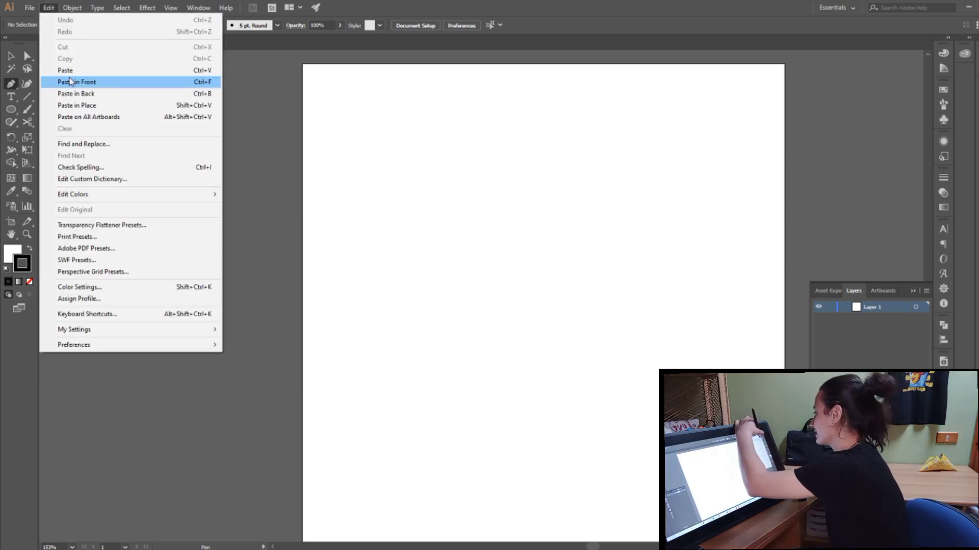
left_click(71, 71)
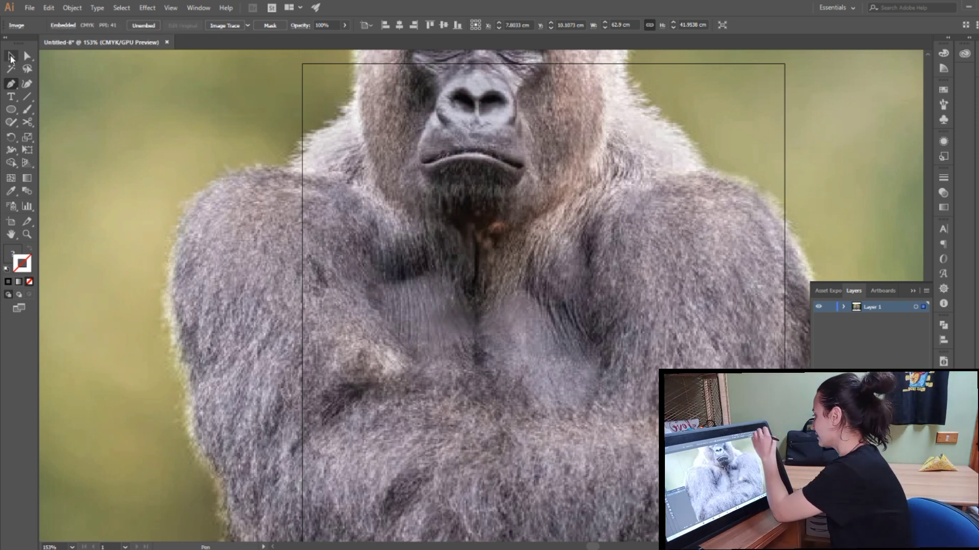
Step: Move the gorilla photo down and slightly right so the whole head sits within the artboard
right_click(451, 124)
left_click(500, 269)
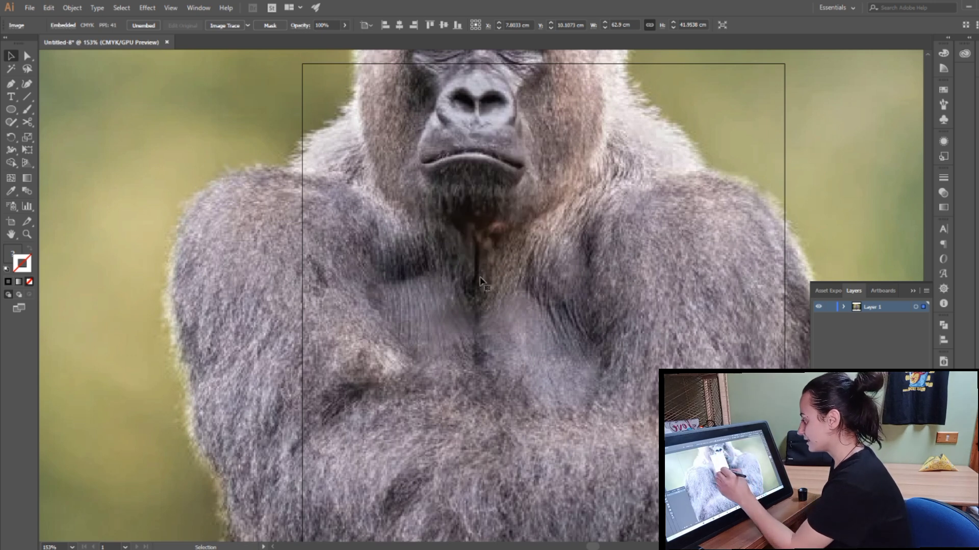
left_click_drag(485, 277, 542, 427)
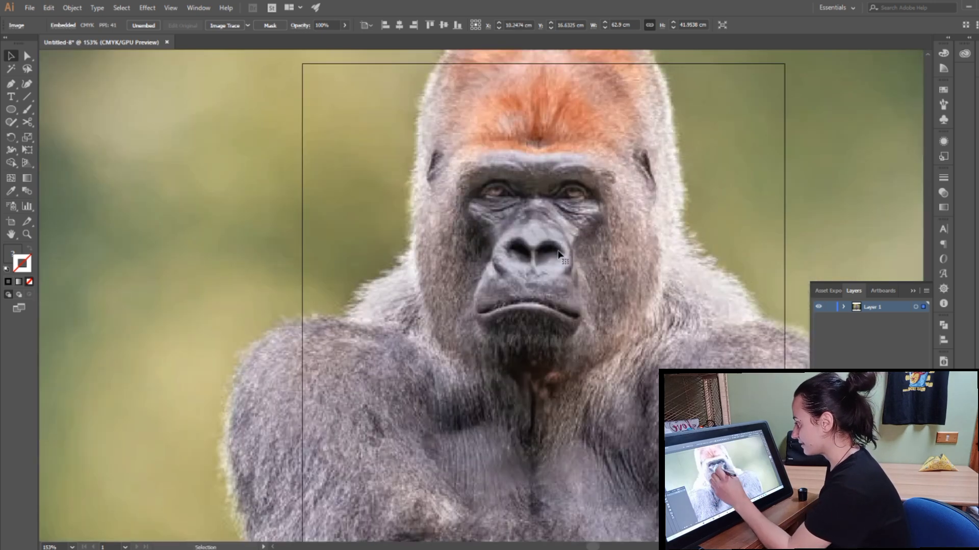
left_click_drag(566, 337, 575, 374)
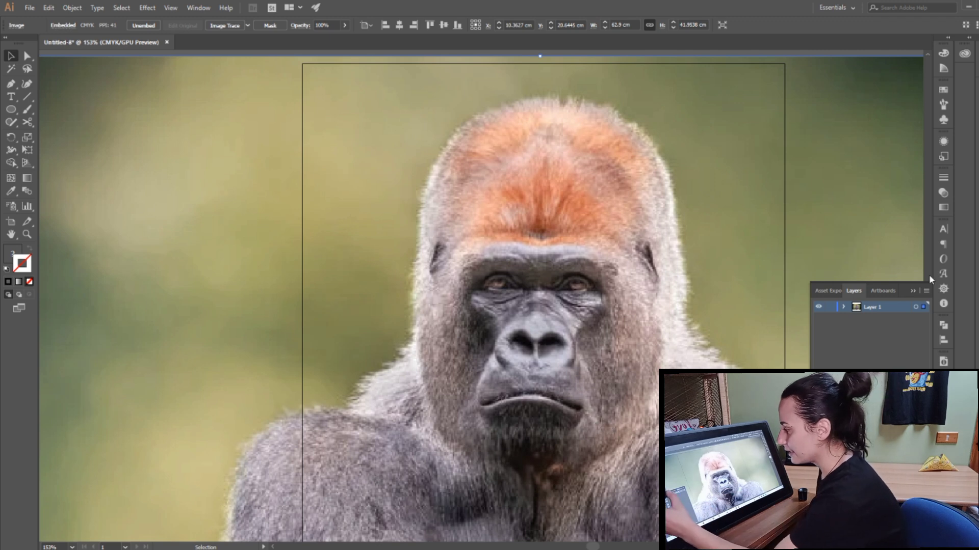
Step: Reduce the gorilla photo's opacity to 74% and lock its layer
left_click(943, 194)
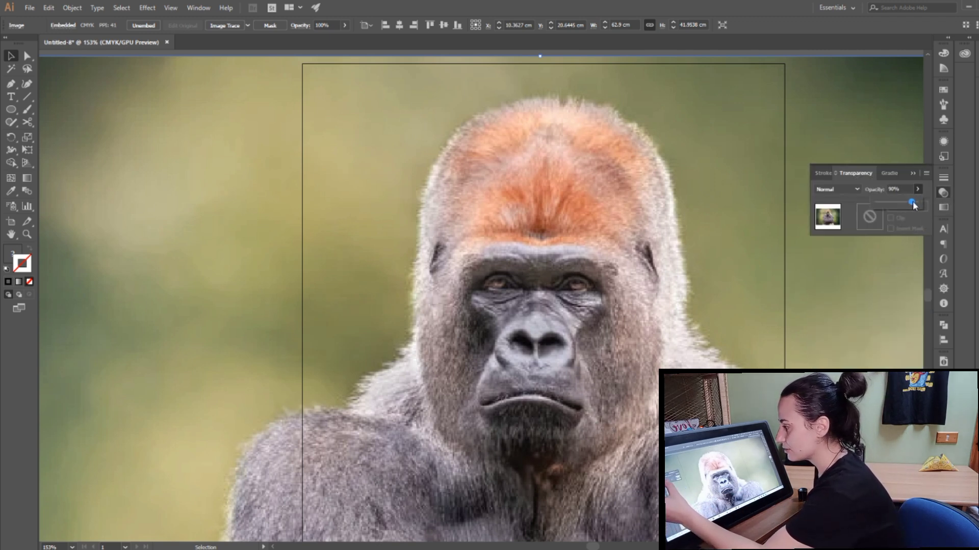
left_click_drag(914, 202, 910, 207)
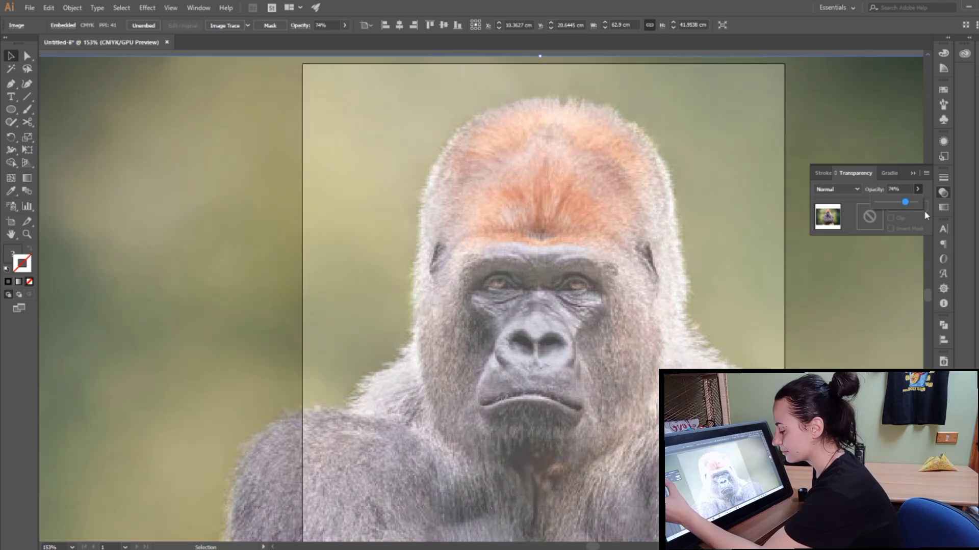
left_click(943, 376)
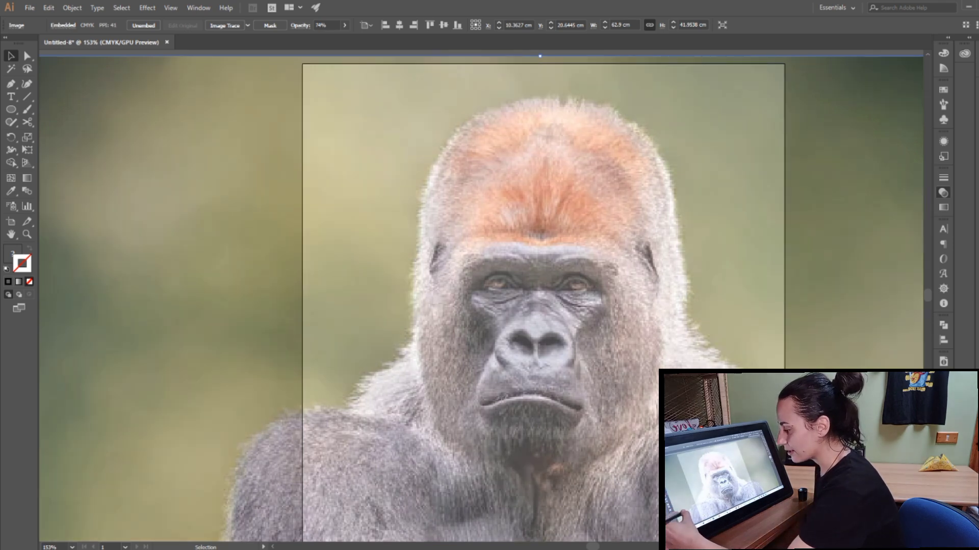
left_click(829, 307)
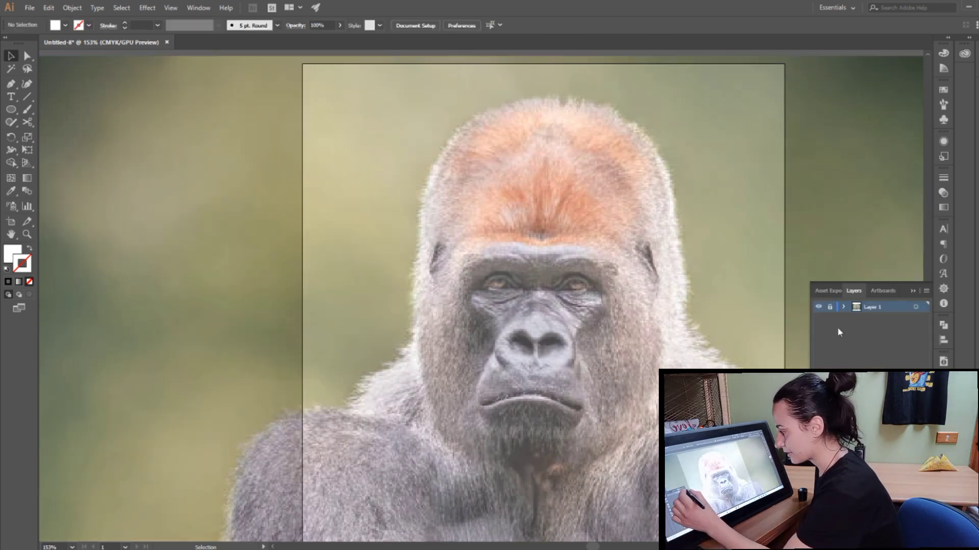
Step: Add a new layer above the photo and set up the Pen tool with no fill and a red stroke
key("ctrl+l")
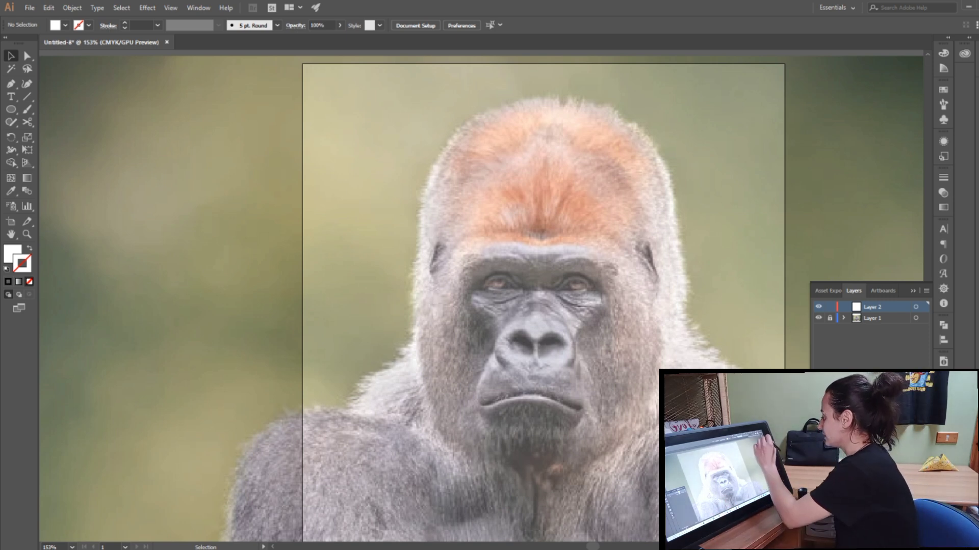
left_click(11, 85)
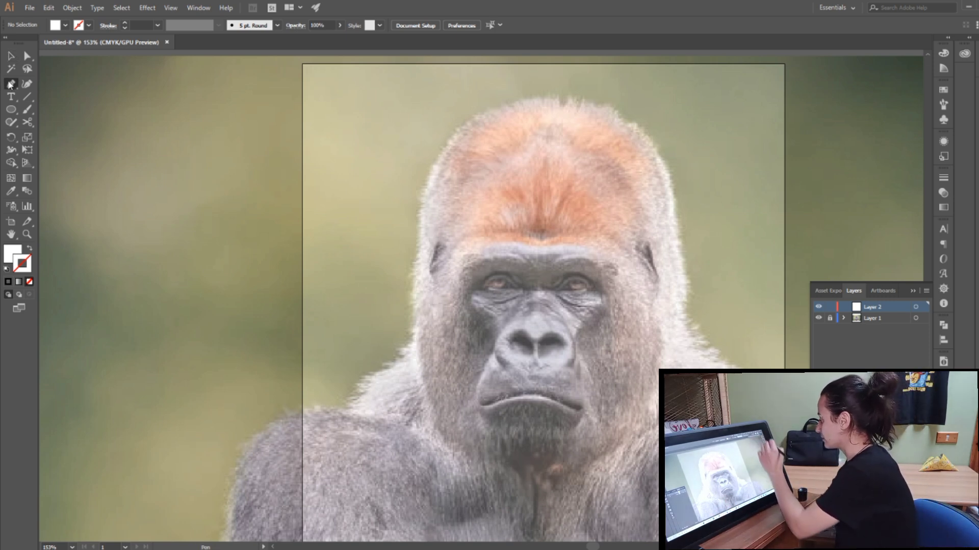
left_click(7, 270)
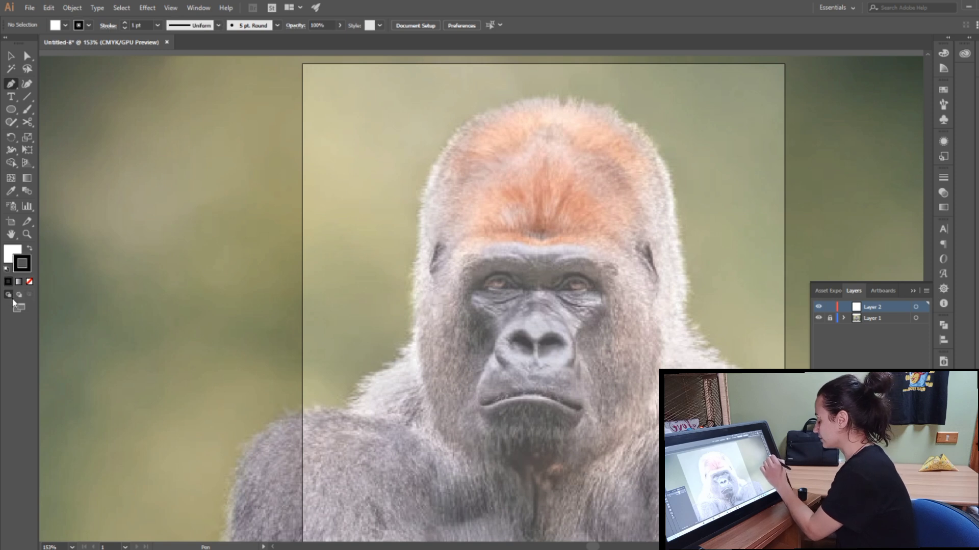
left_click(29, 282)
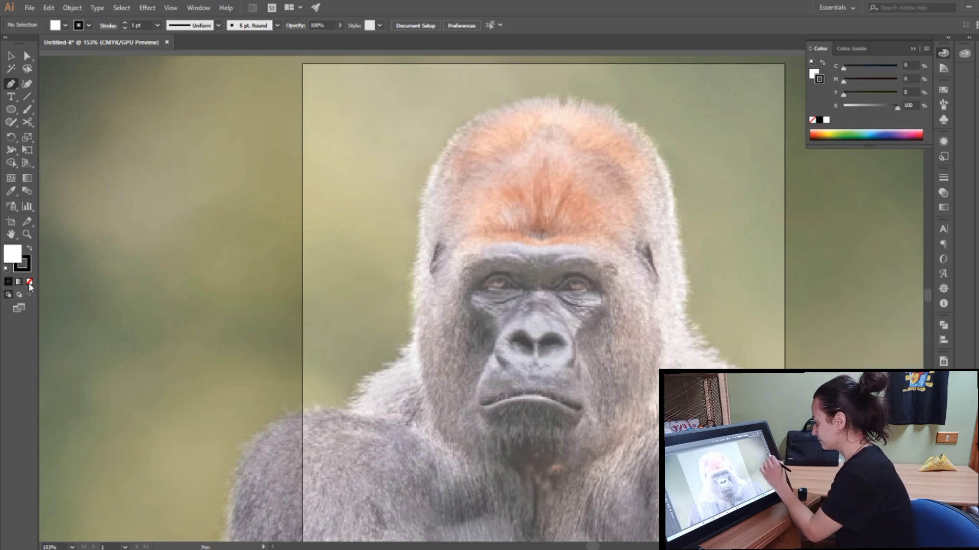
left_click(29, 265)
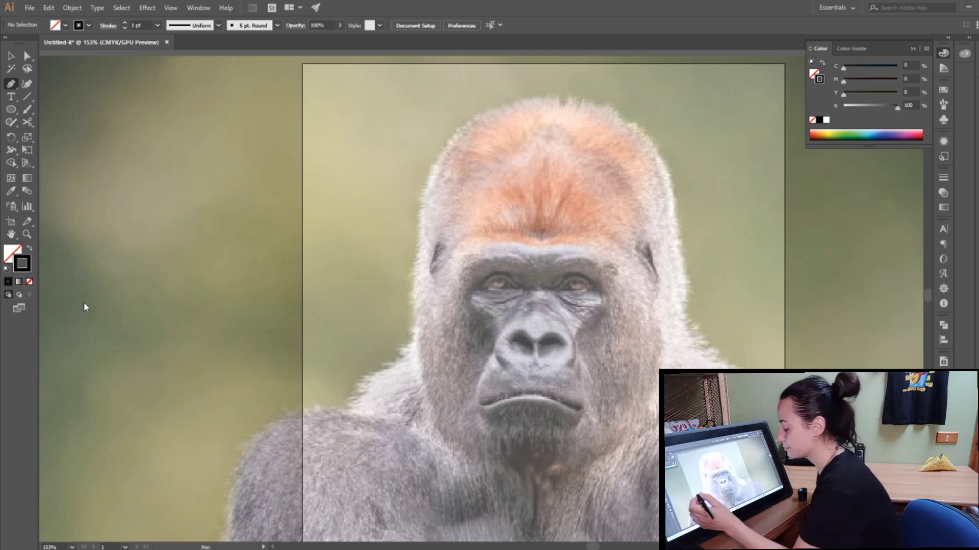
left_click(921, 134)
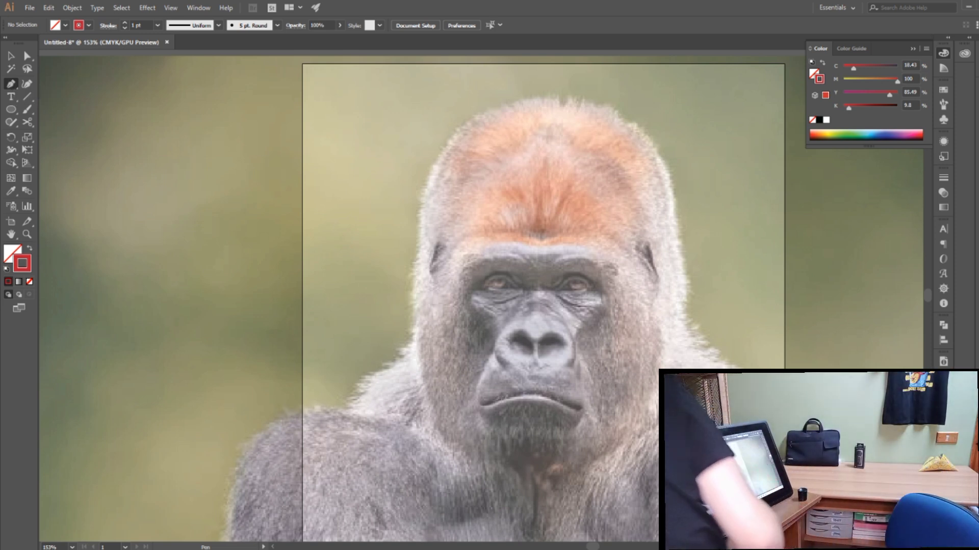
Step: Draw a straight vertical guide line about 17.5 cm long from the head's crown past the chin, and centre it on the face
left_click(555, 95)
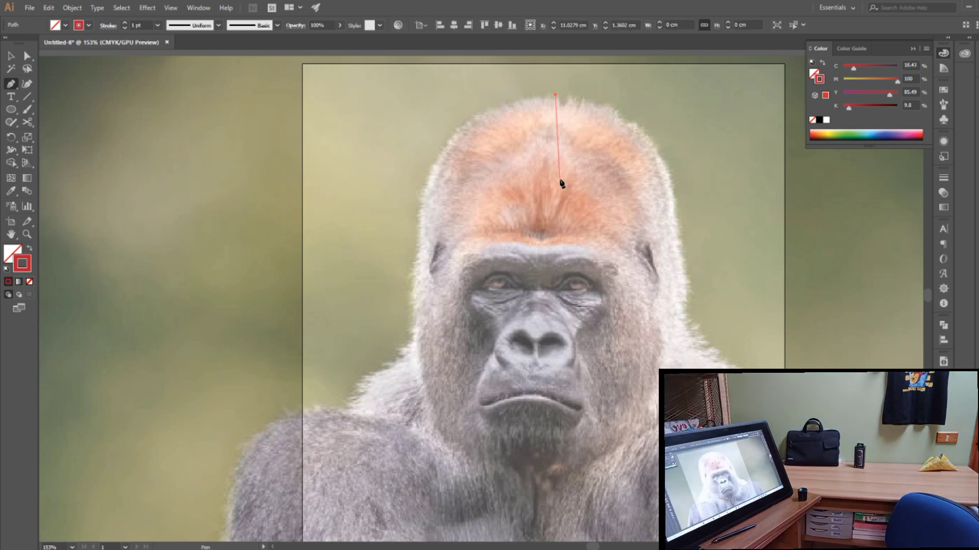
left_click(555, 497)
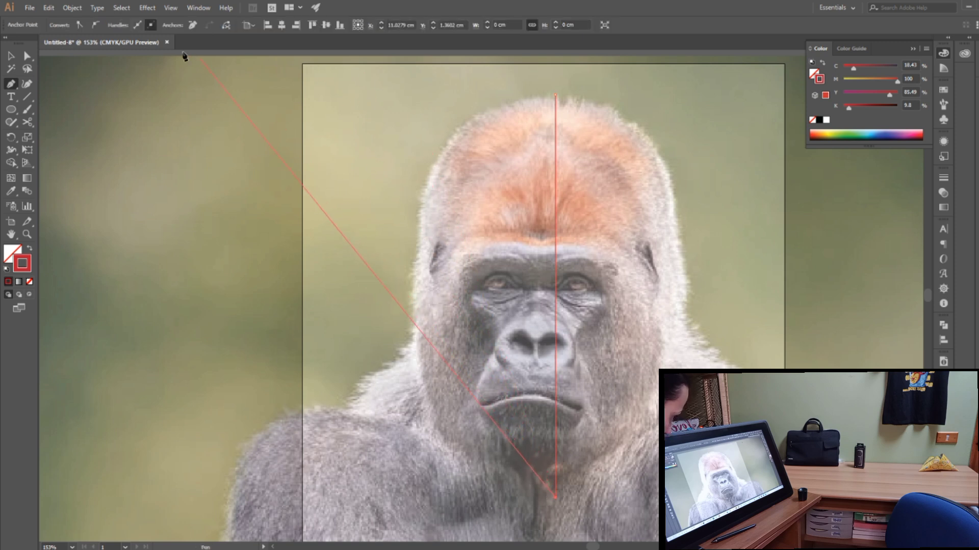
left_click(10, 58)
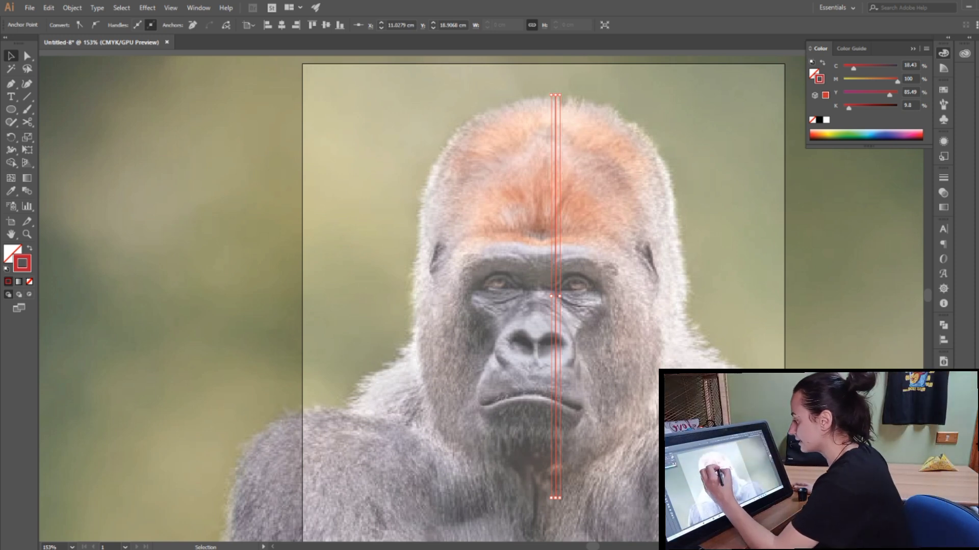
left_click_drag(557, 262, 539, 267)
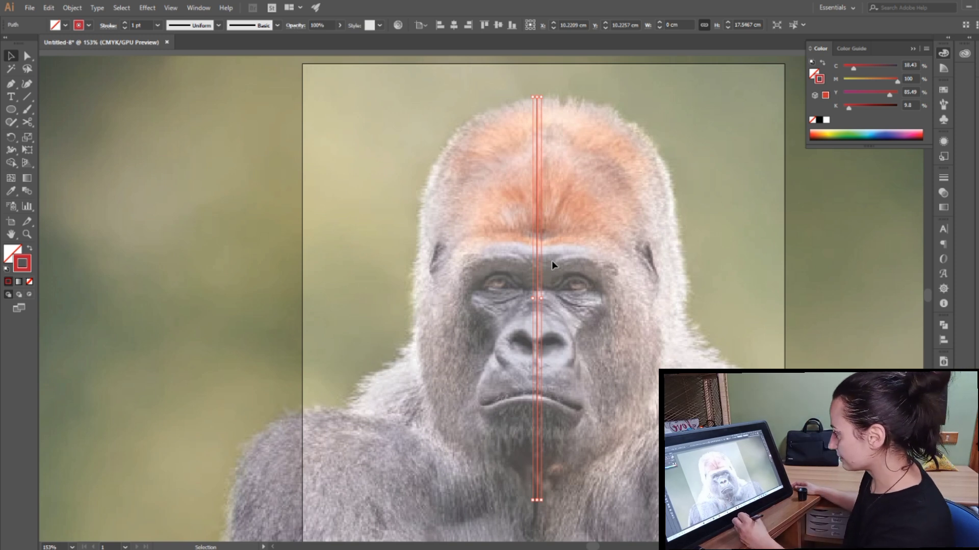
Step: Lock the guide line's layer and add a new layer between it and the photo's layer
left_click(943, 53)
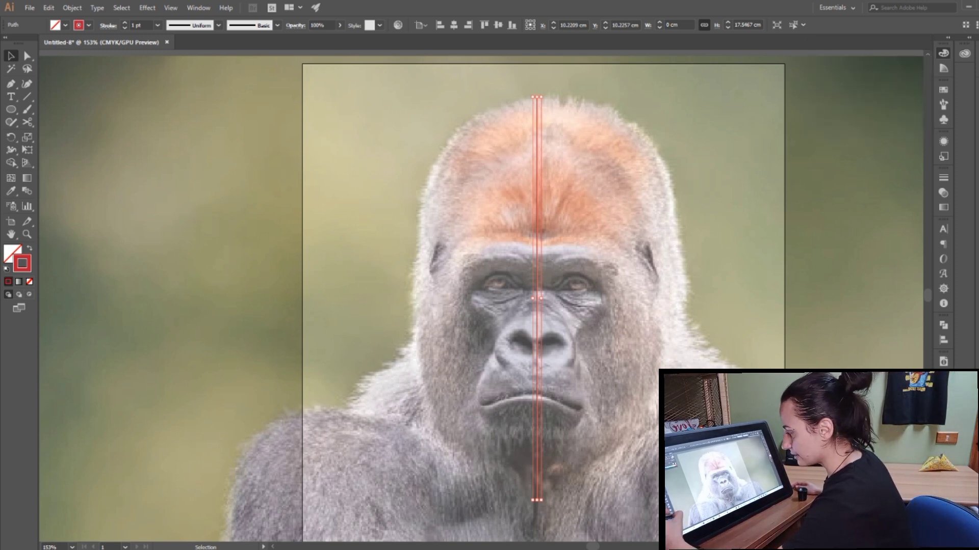
left_click(943, 376)
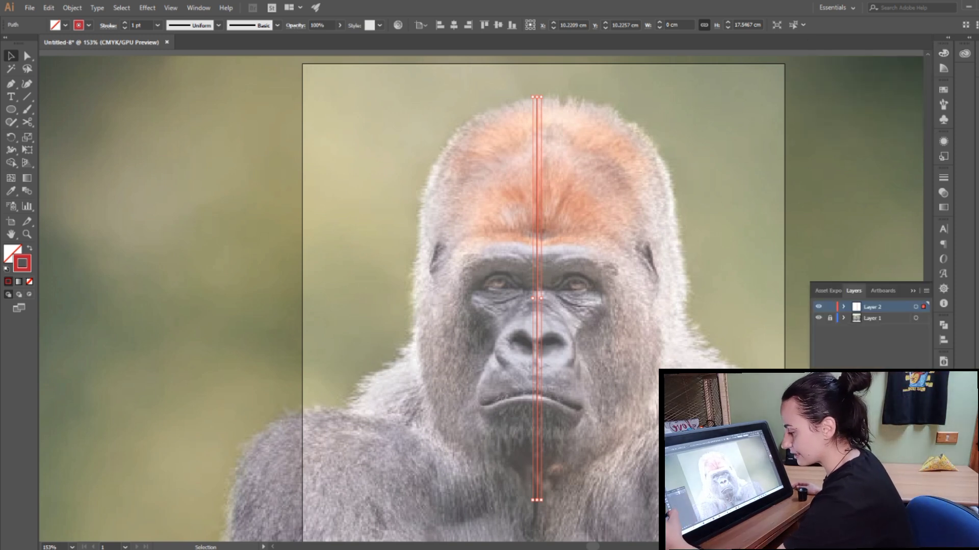
left_click(830, 307)
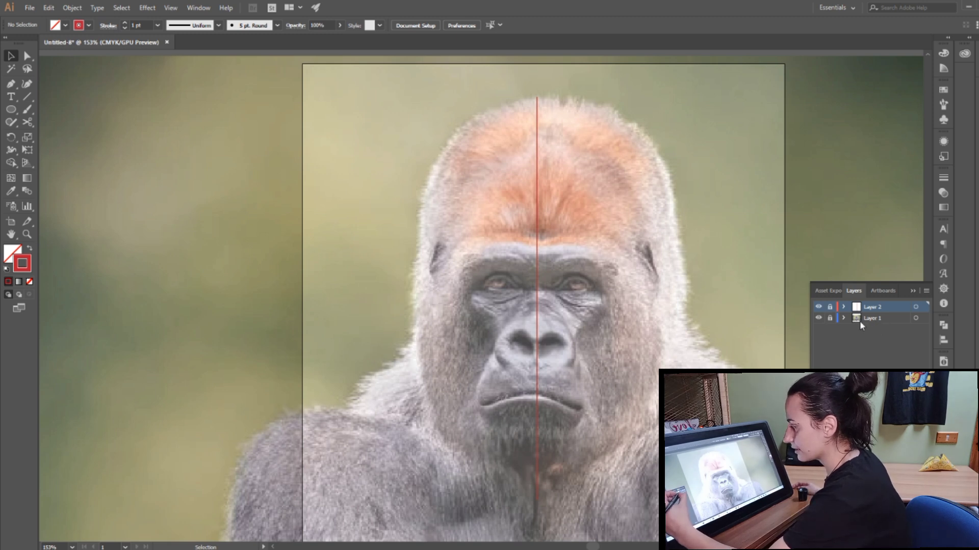
left_click(871, 319)
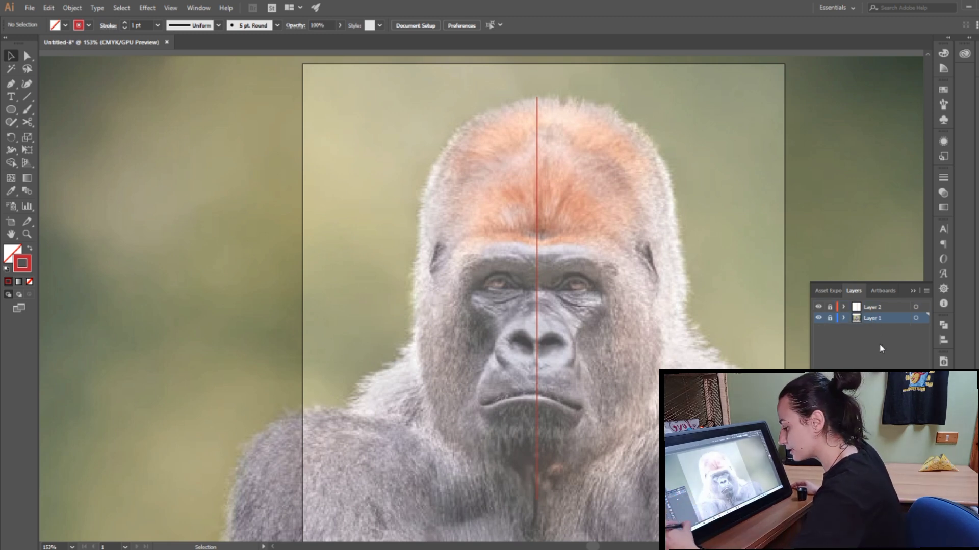
key("ctrl+l")
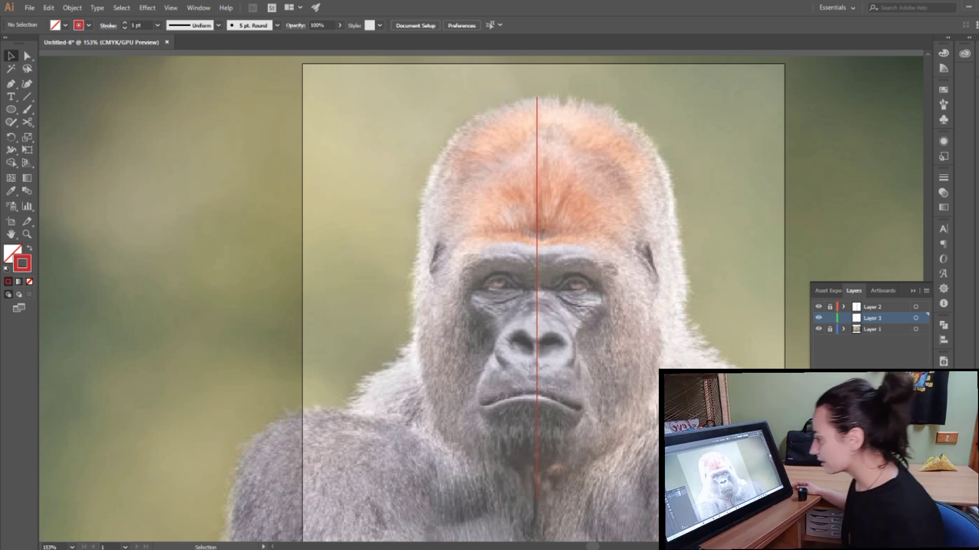
left_click(912, 292)
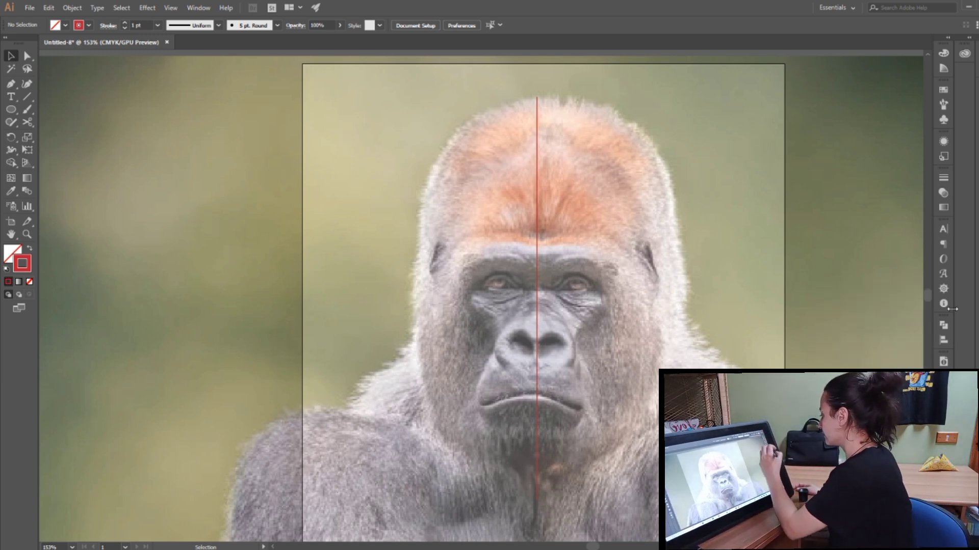
Step: Set a black stroke with no fill for the Paintbrush tool
left_click(7, 269)
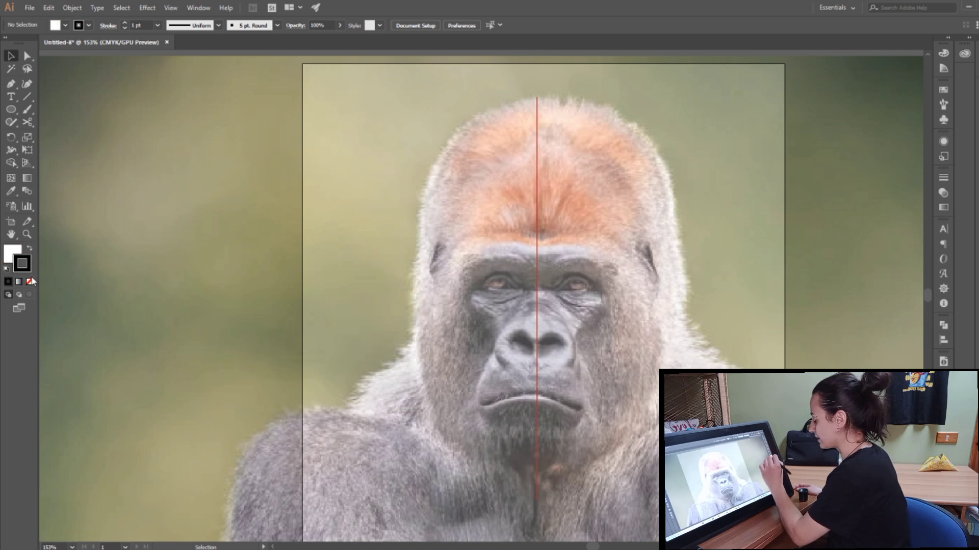
left_click(31, 281)
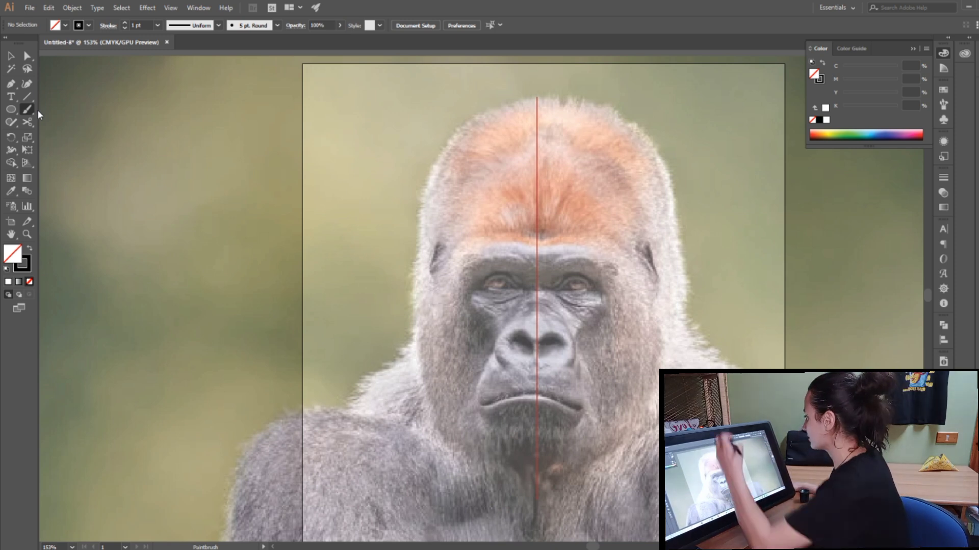
Step: Create a new calligraphic brush with a 4 pt size that varies with pen pressure
left_click(277, 25)
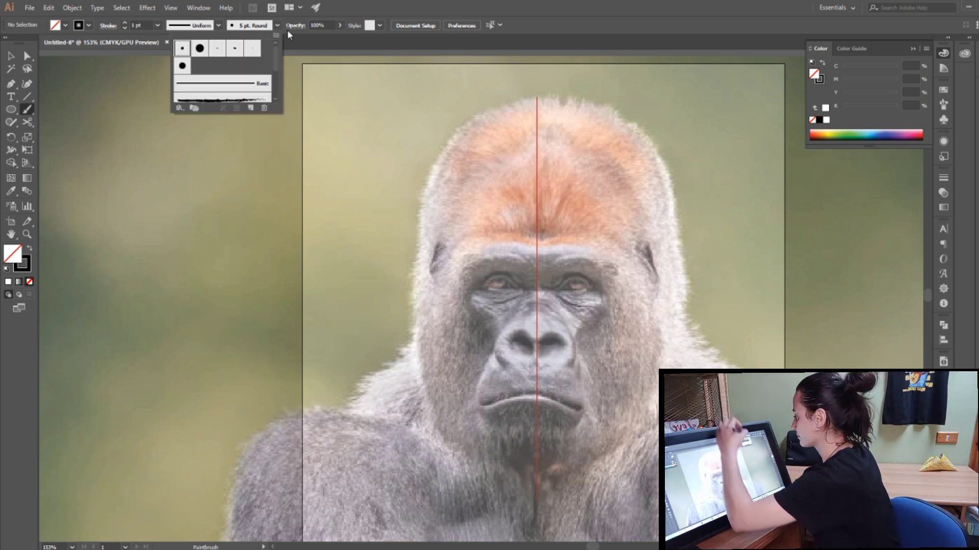
left_click(251, 108)
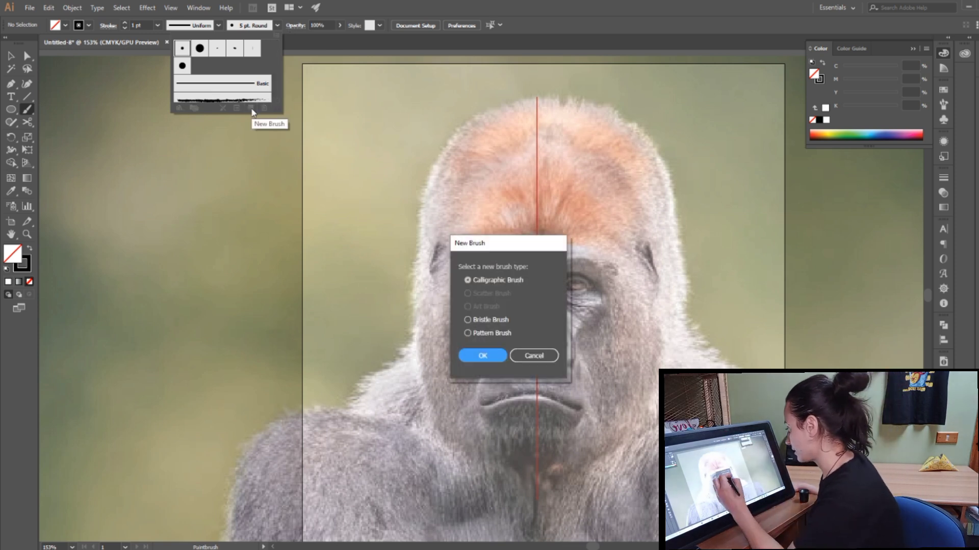
left_click(493, 358)
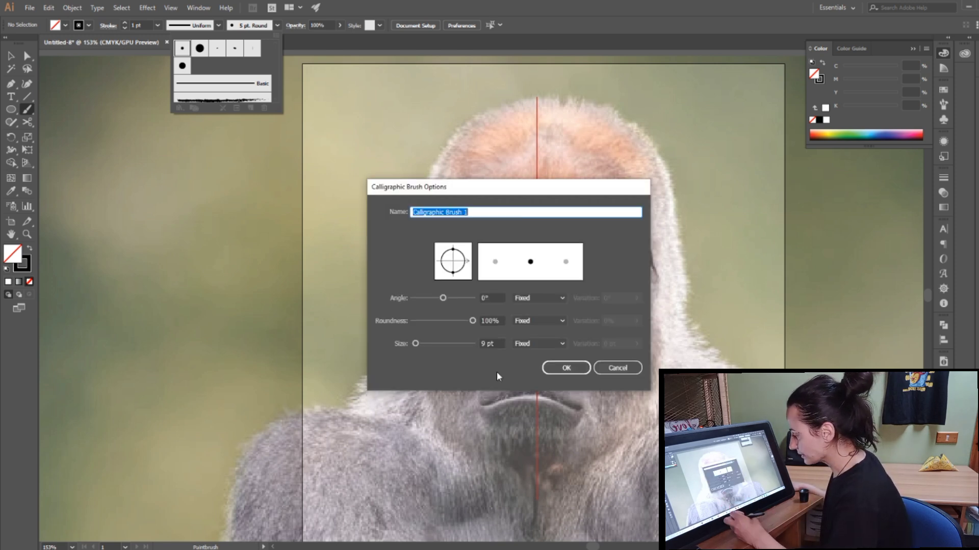
left_click_drag(415, 345, 416, 347)
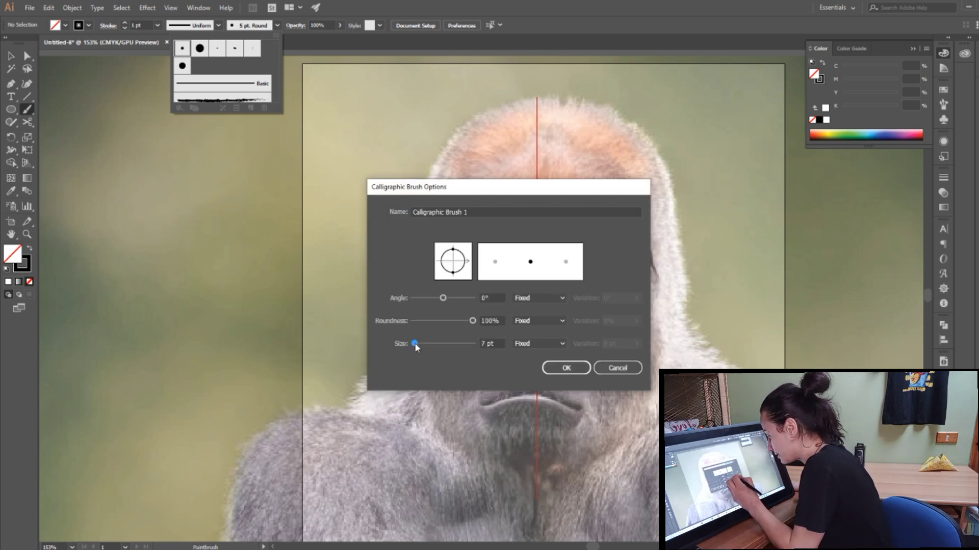
left_click(539, 345)
left_click(536, 379)
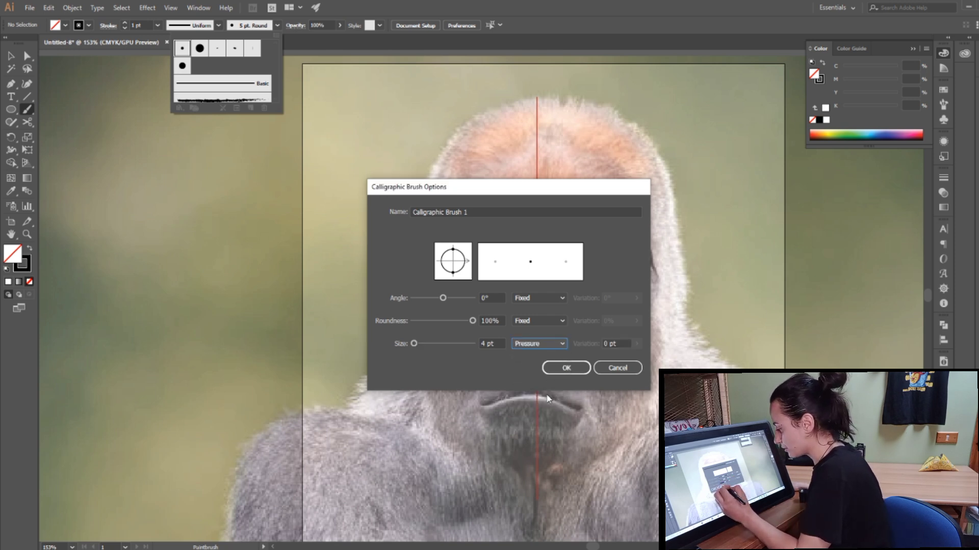
left_click(636, 344)
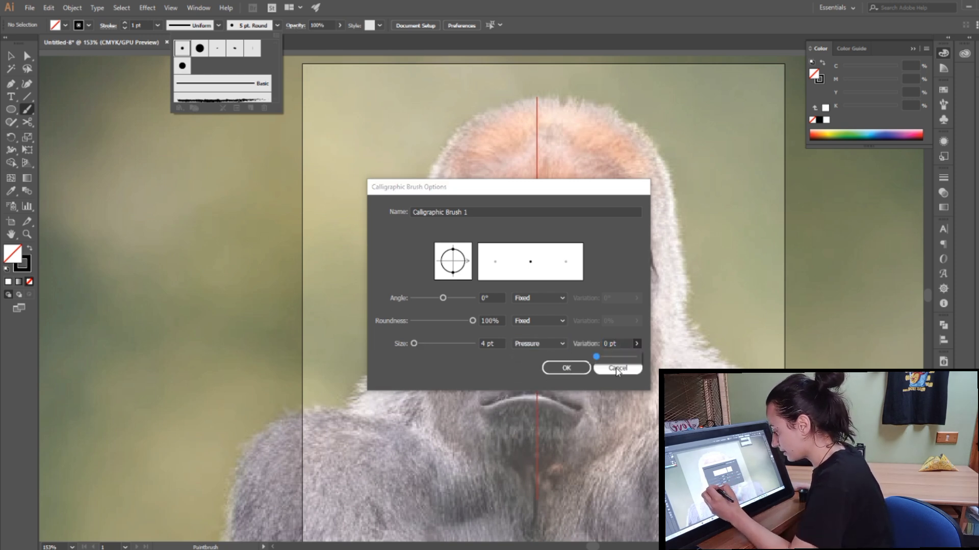
left_click(566, 368)
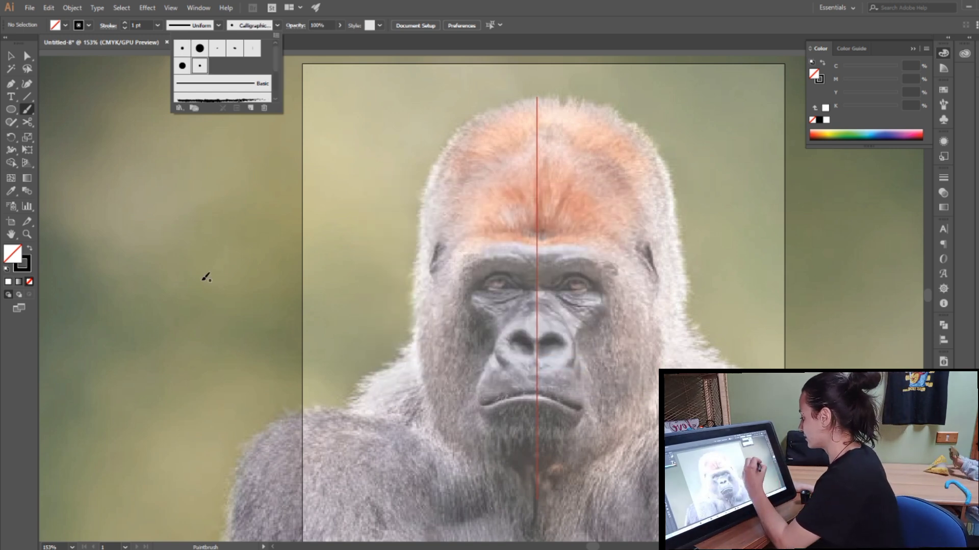
Step: Try the brush with two curved test strokes beside the gorilla's head and remove them
left_click(234, 269)
left_click_drag(222, 279, 349, 199)
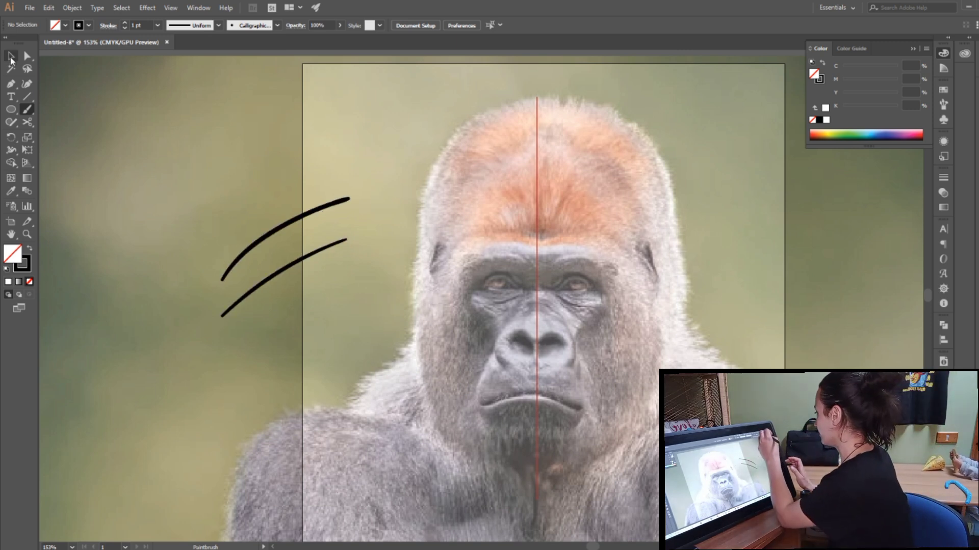
key("ctrl+a")
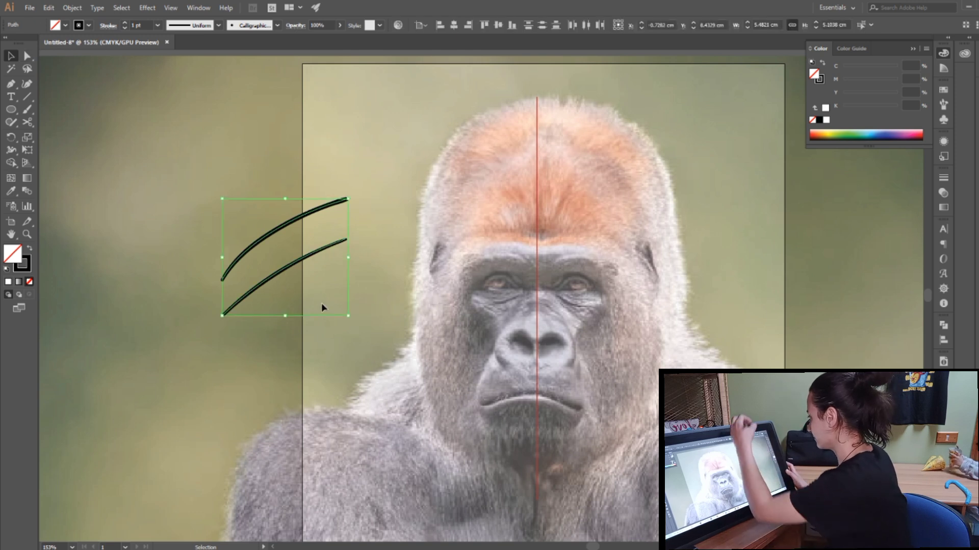
left_click(48, 7)
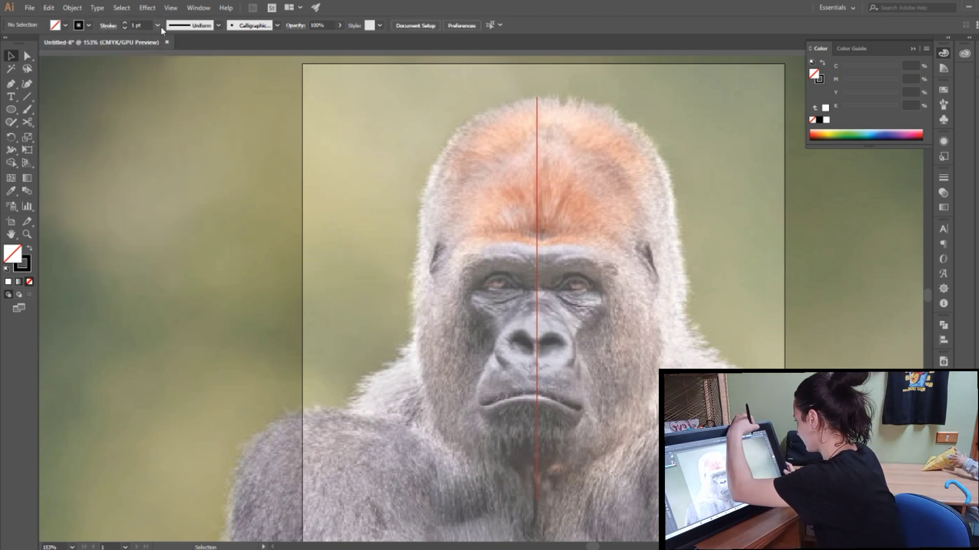
Step: With the Paintbrush at a 0.5 pt stroke, trace the upper eye line, the curve above it and the nostril outline left of the guide line
left_click(157, 25)
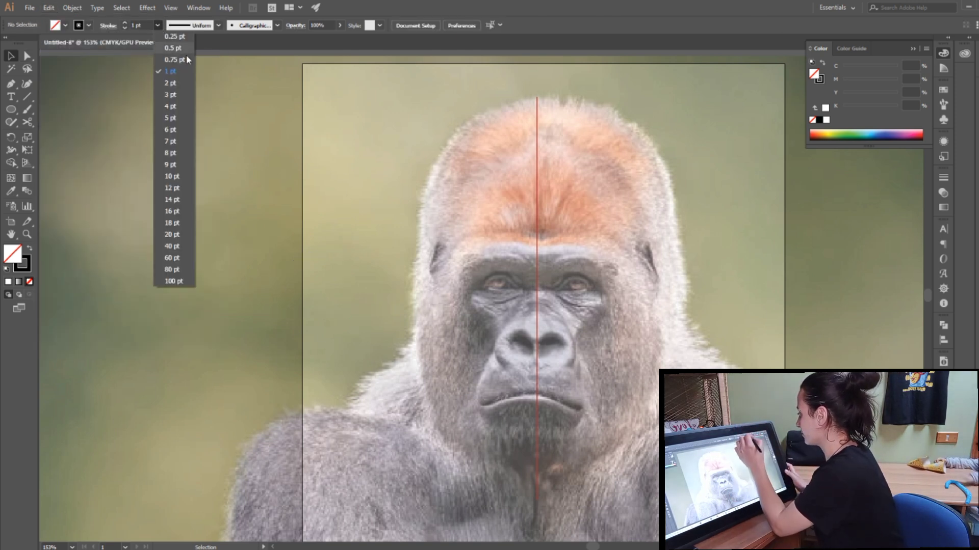
left_click(180, 48)
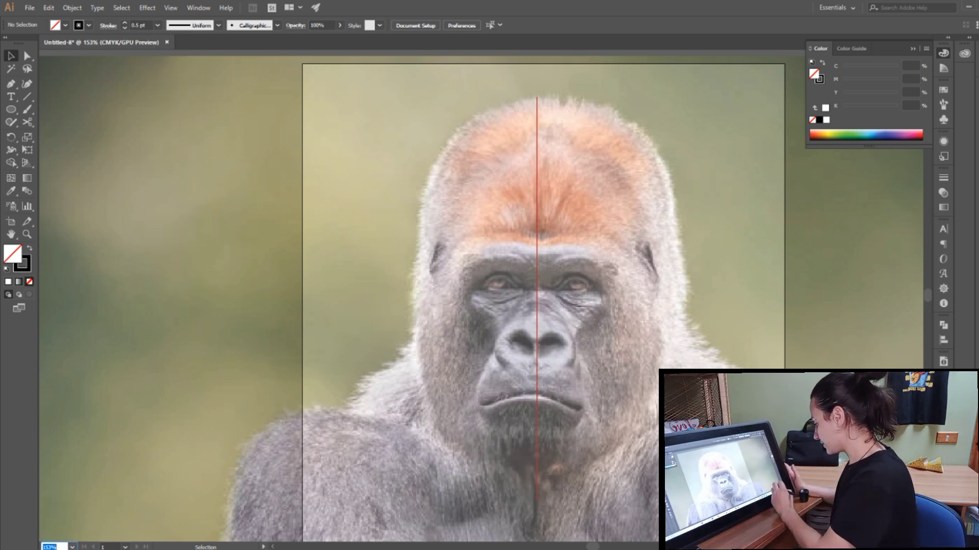
left_click(72, 548)
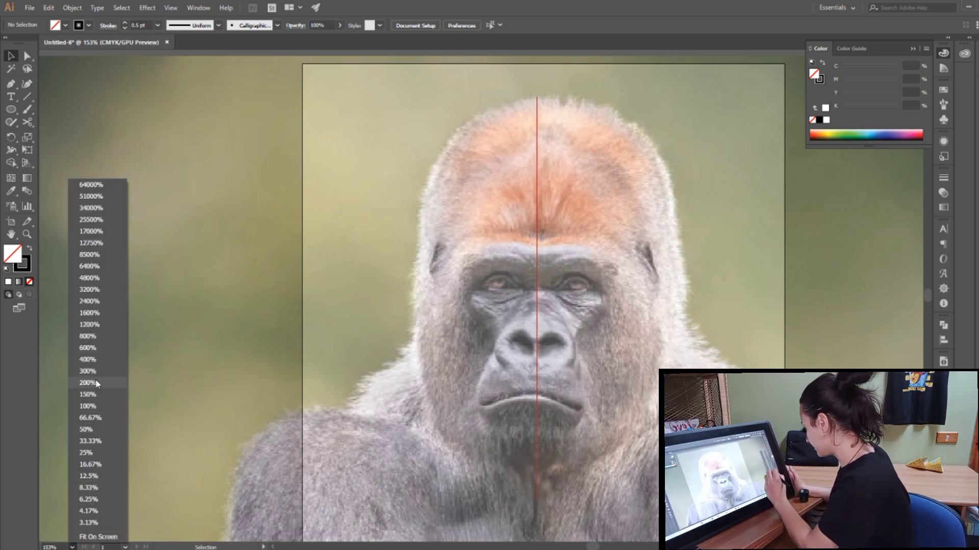
left_click(101, 381)
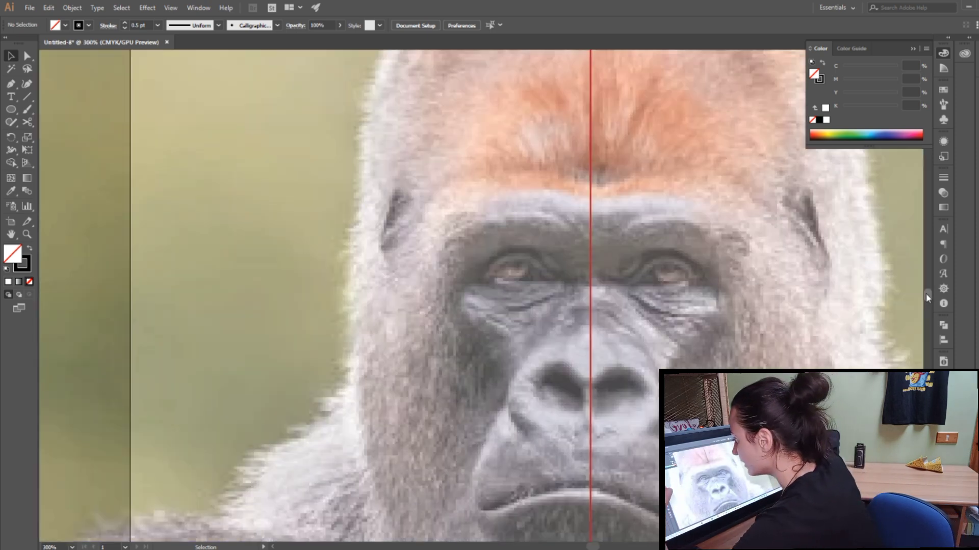
left_click_drag(927, 293, 927, 295)
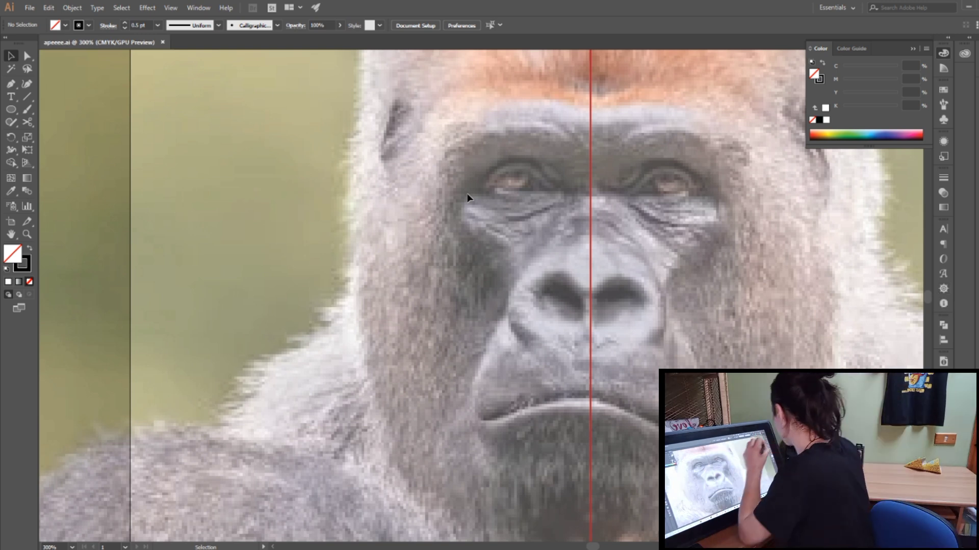
left_click(27, 109)
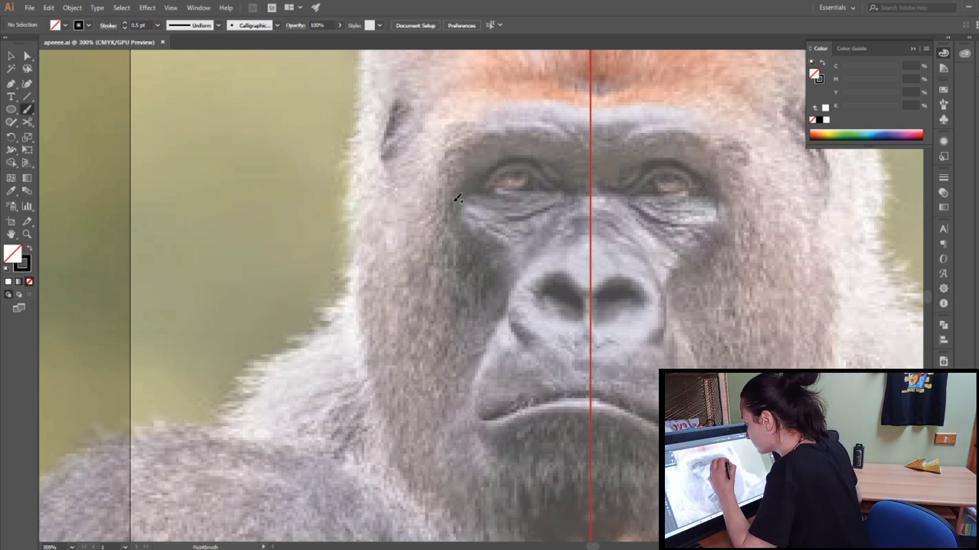
mouse_move(479, 181)
left_mouse_down()
mouse_move(539, 161)
mouse_move(593, 193)
left_mouse_up()
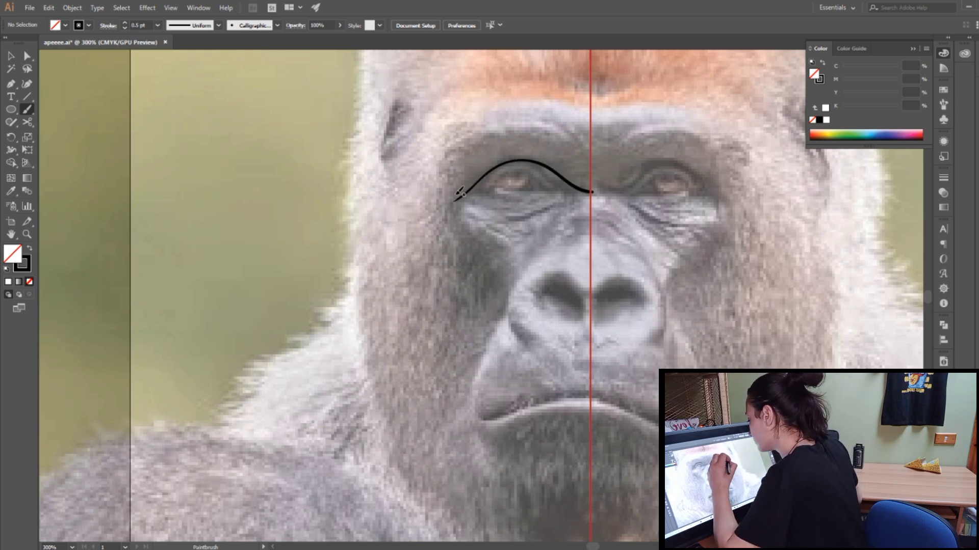
mouse_move(455, 199)
left_mouse_down()
mouse_move(500, 143)
mouse_move(530, 133)
mouse_move(597, 148)
left_mouse_up()
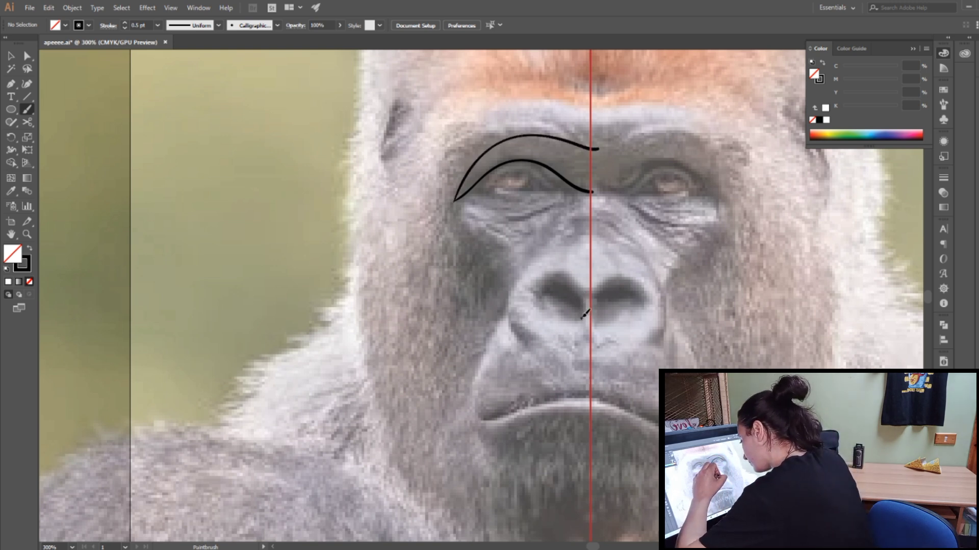
mouse_move(584, 315)
left_mouse_down()
mouse_move(578, 284)
mouse_move(552, 273)
mouse_move(538, 298)
mouse_move(589, 323)
left_mouse_up()
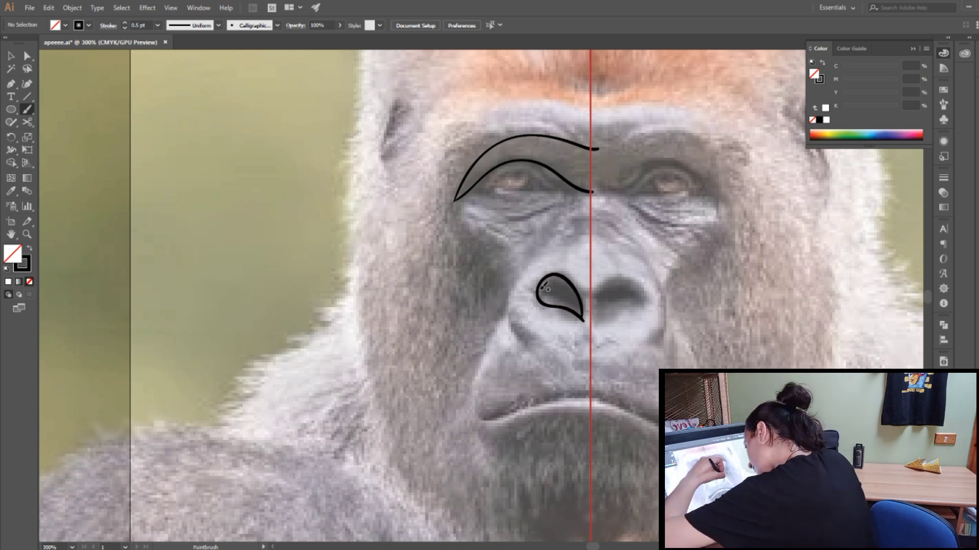
left_click_drag(568, 296, 581, 307)
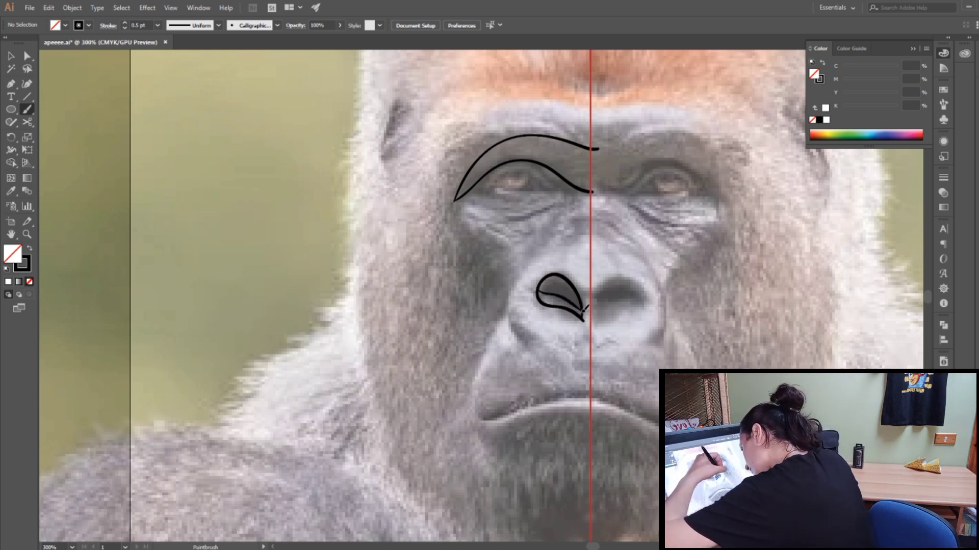
left_click(50, 8)
left_click(51, 9)
left_click(51, 10)
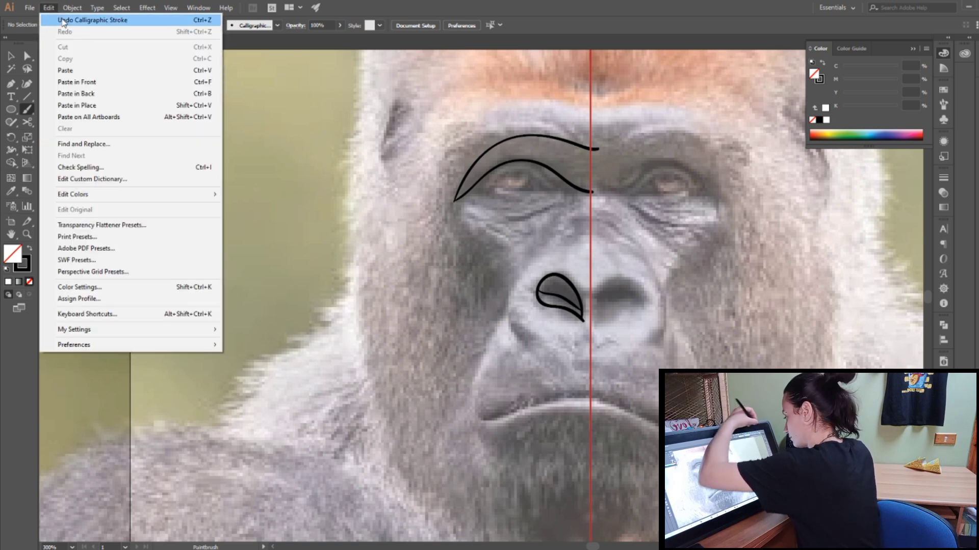
left_click(62, 21)
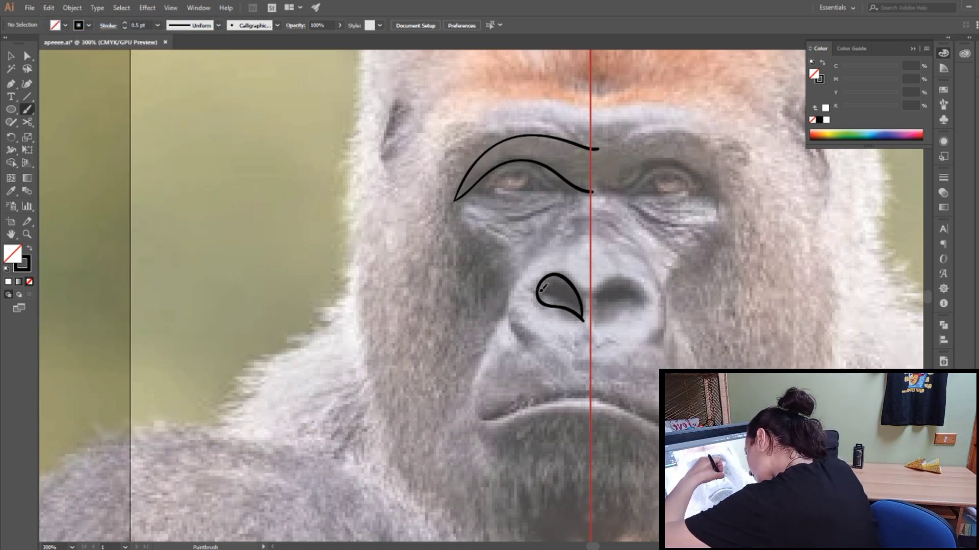
Step: Draw an inner curve across the nostril and hatch the band beneath it with short lines
left_click_drag(569, 295, 582, 306)
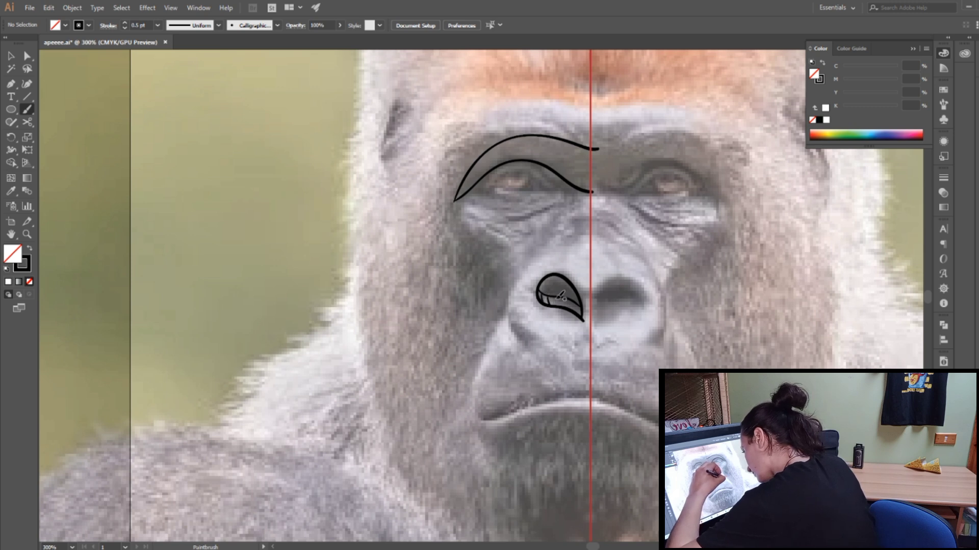
mouse_move(556, 297)
left_mouse_down()
mouse_move(555, 306)
mouse_move(579, 308)
left_mouse_up()
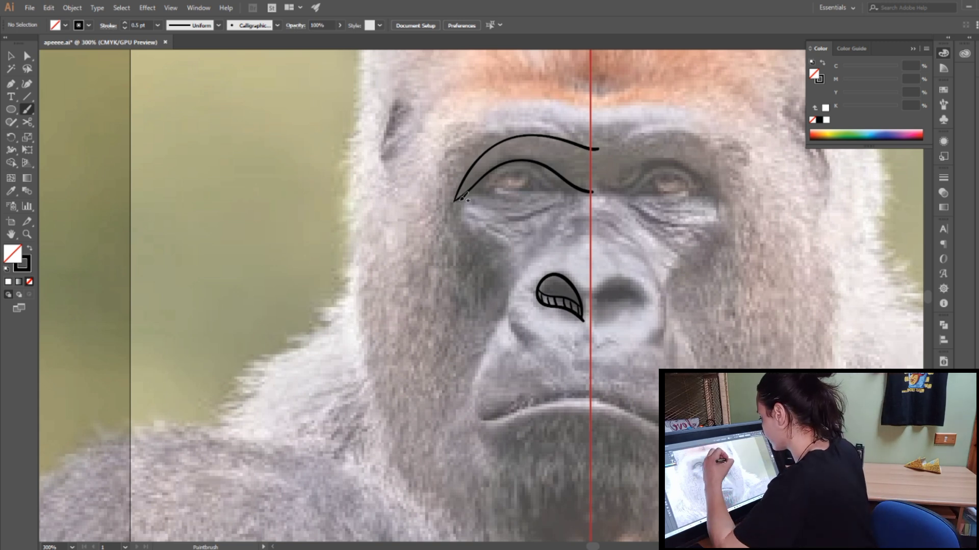
Step: Draw the brow ridge's upper arc from the outer eye corner to the guide line and add short crosswise lines inside the ridge
mouse_move(454, 200)
left_mouse_down()
mouse_move(471, 135)
mouse_move(528, 97)
mouse_move(593, 108)
left_mouse_up()
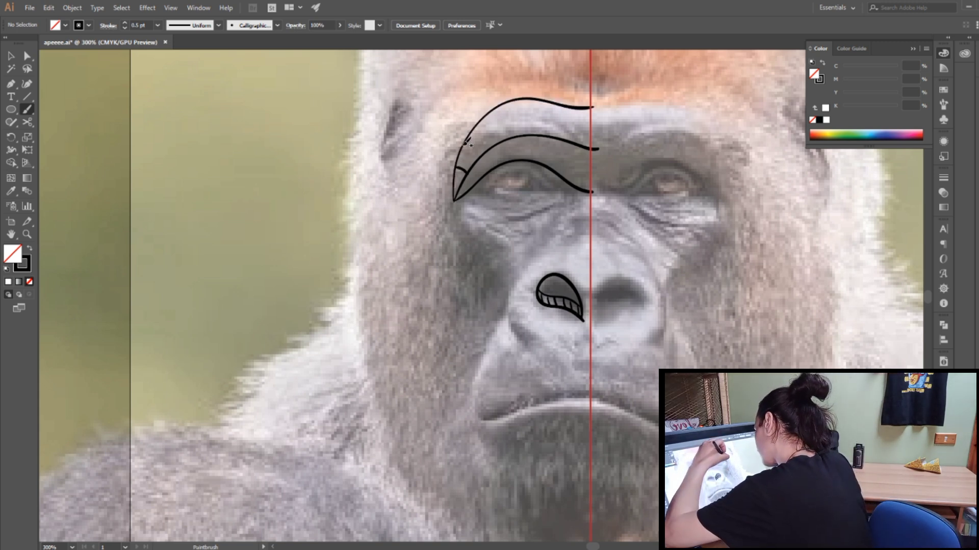
left_click_drag(466, 141, 488, 155)
left_click_drag(485, 116, 505, 138)
mouse_move(512, 100)
left_mouse_down()
mouse_move(528, 124)
mouse_move(555, 121)
mouse_move(591, 137)
left_mouse_up()
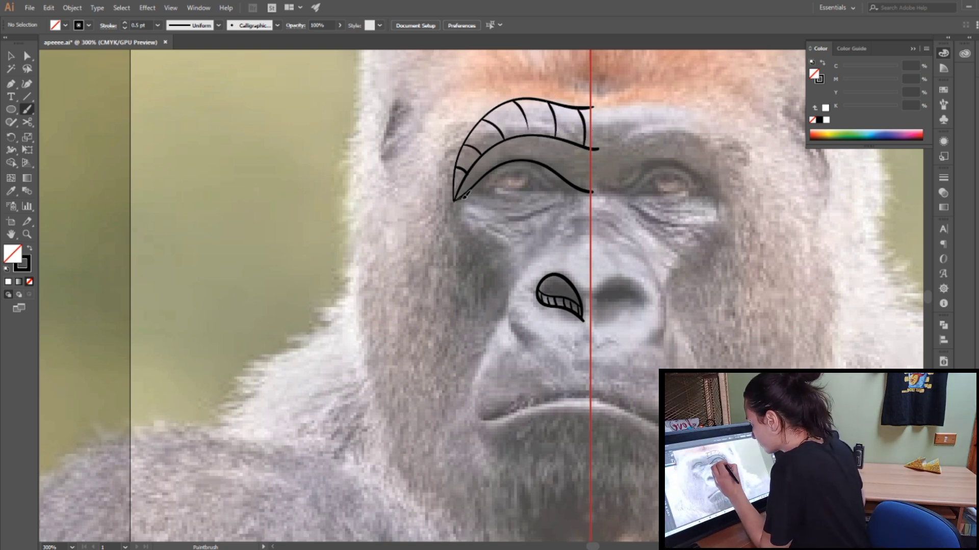
Step: Trace the lower eye curve, the nose's side contour, the mouth line and the muzzle's outer curve left of the guide line
mouse_move(464, 196)
left_mouse_down()
mouse_move(530, 224)
mouse_move(591, 192)
left_mouse_up()
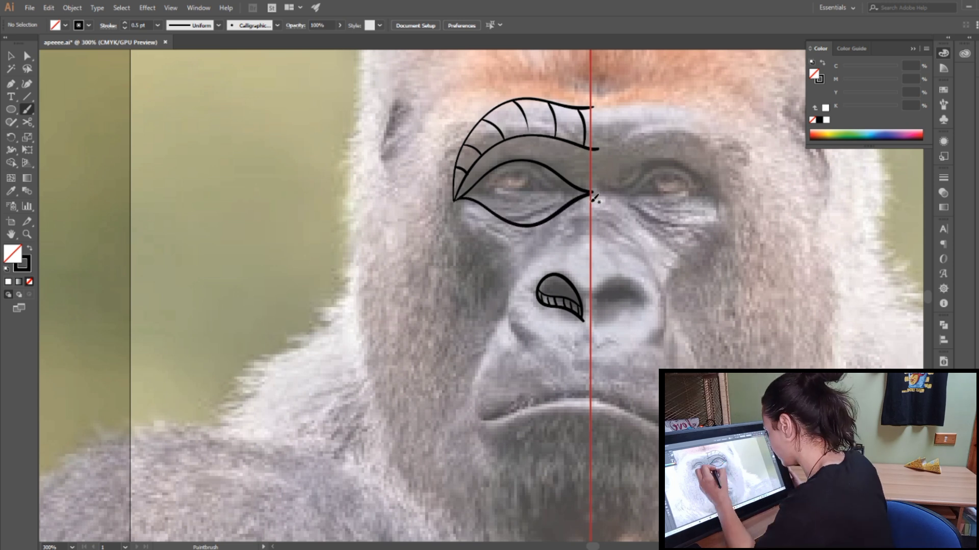
mouse_move(590, 228)
left_mouse_down()
mouse_move(536, 265)
mouse_move(516, 313)
mouse_move(563, 392)
left_mouse_up()
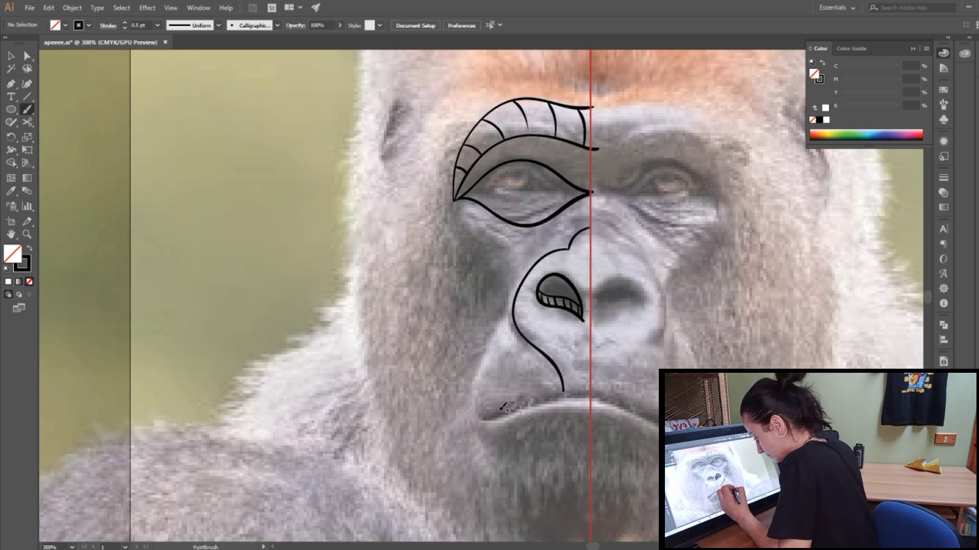
left_click_drag(480, 419, 592, 394)
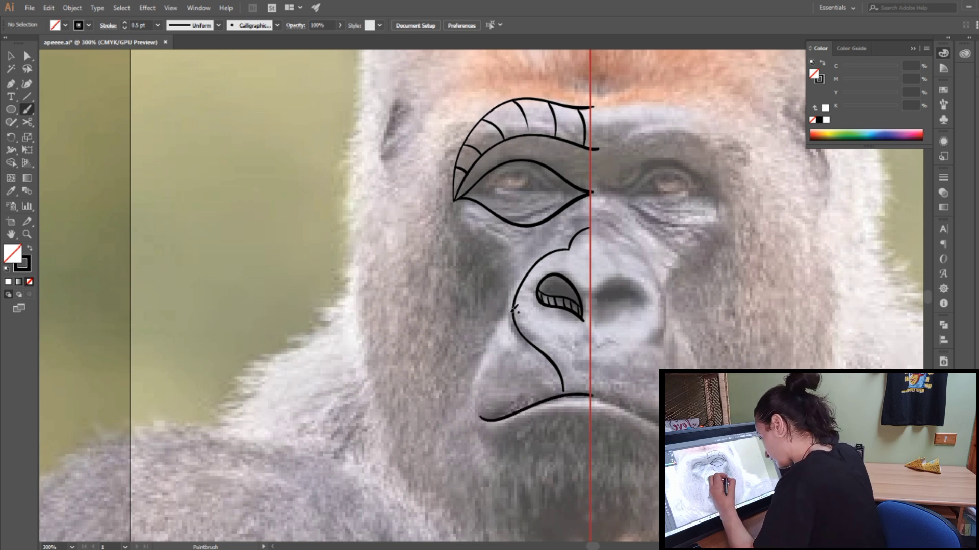
mouse_move(515, 308)
left_mouse_down()
mouse_move(483, 369)
mouse_move(491, 421)
left_mouse_up()
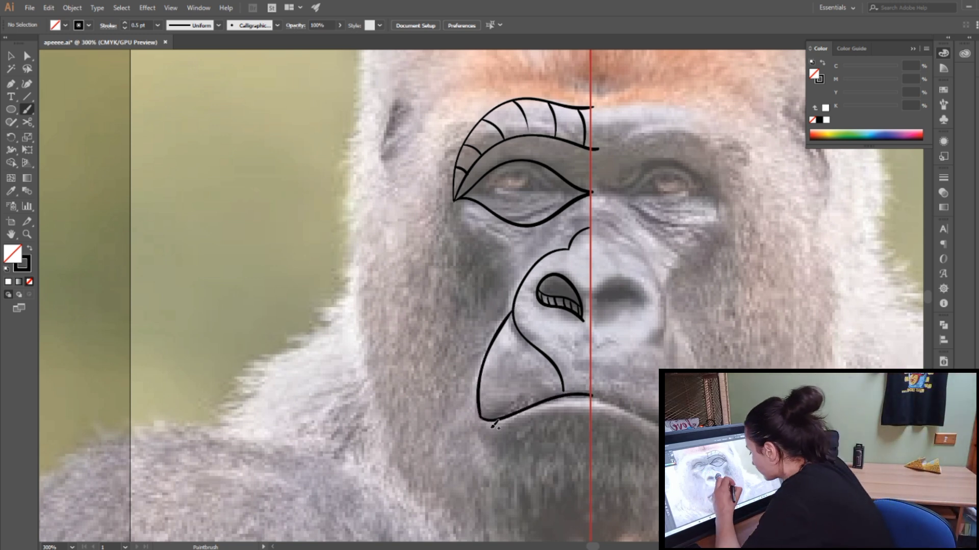
Step: Divide the muzzle with a diagonal curve from the mouth corner, hatch the area between it and the lip, and save the file
left_click_drag(492, 409, 535, 348)
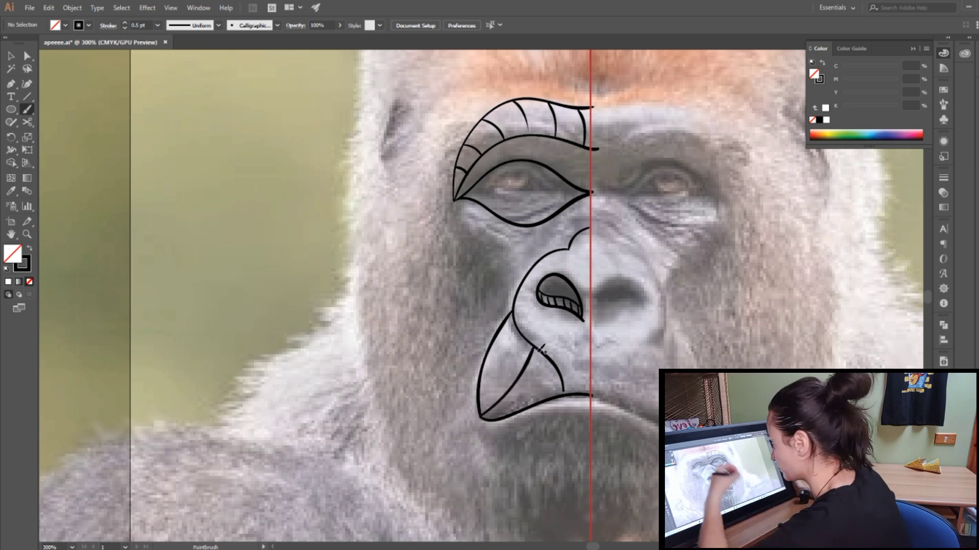
mouse_move(489, 416)
left_mouse_down()
mouse_move(534, 389)
mouse_move(559, 396)
left_mouse_up()
left_click_drag(531, 360, 561, 378)
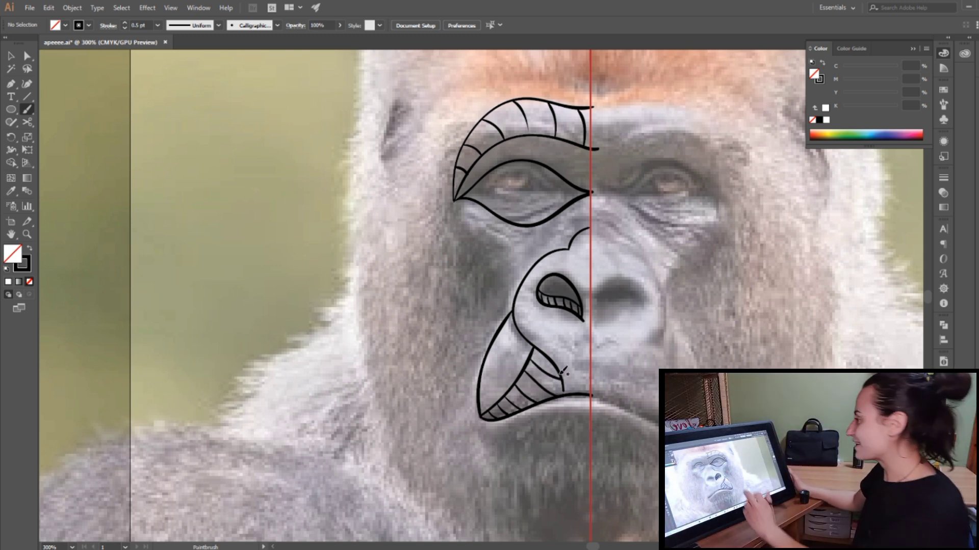
left_click(29, 9)
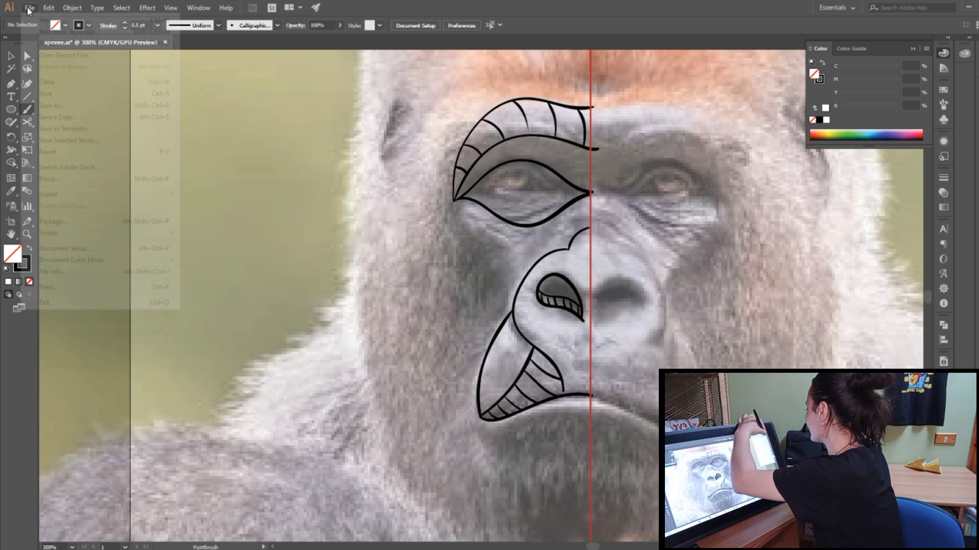
left_click(67, 94)
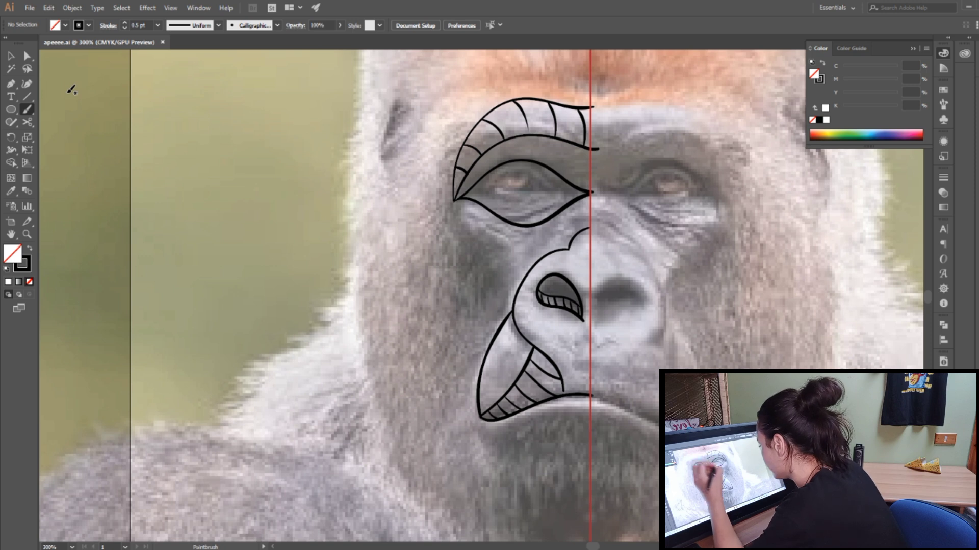
Step: Add a row of small scallops along the lower nose contour down to the lip
mouse_move(516, 310)
left_mouse_down()
mouse_move(527, 334)
mouse_move(558, 358)
left_mouse_up()
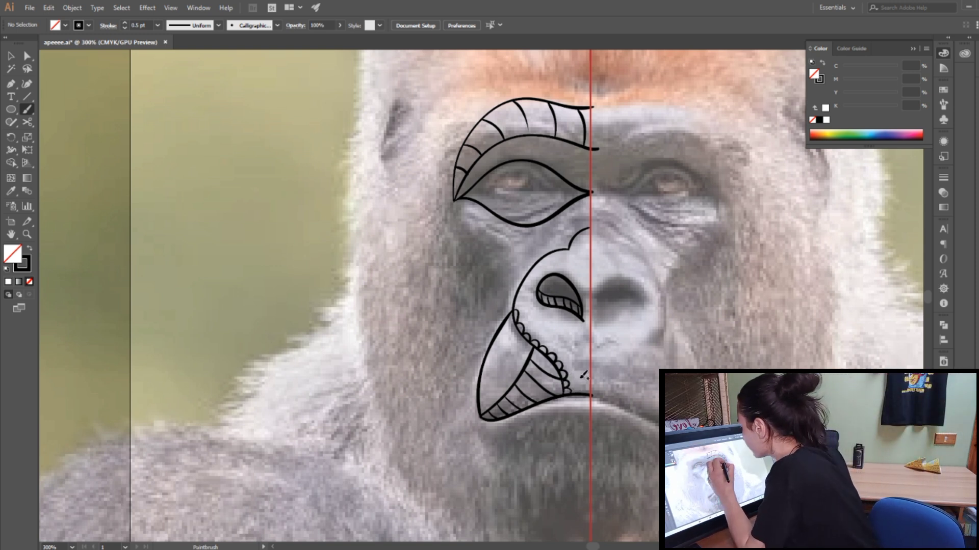
Step: Draw the iris, pupil, inner lower lid and a row of triangles in the eye, and two curves from its outer corner to the nose and muzzle
mouse_move(479, 192)
left_mouse_down()
mouse_move(534, 178)
mouse_move(590, 192)
left_mouse_up()
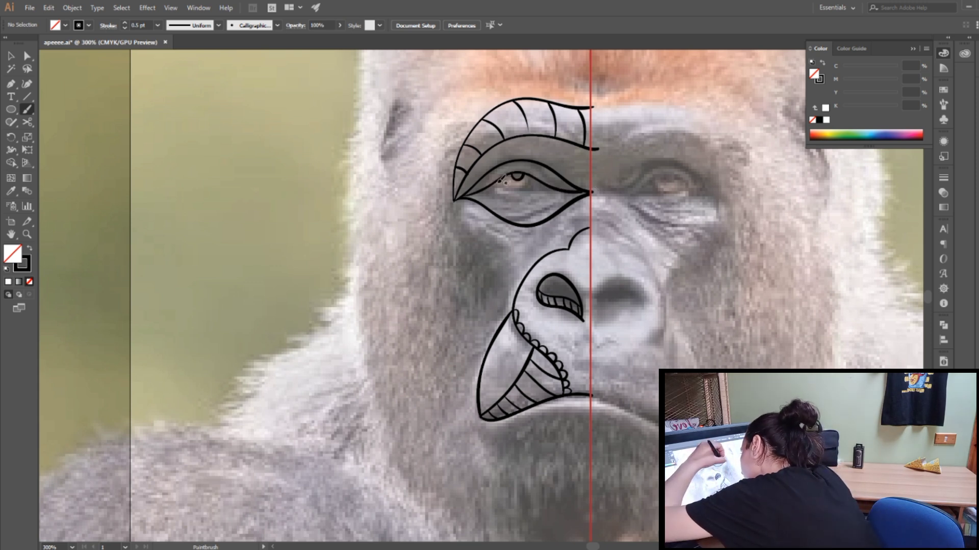
mouse_move(497, 185)
left_mouse_down()
mouse_move(536, 180)
mouse_move(509, 209)
mouse_move(564, 192)
left_mouse_up()
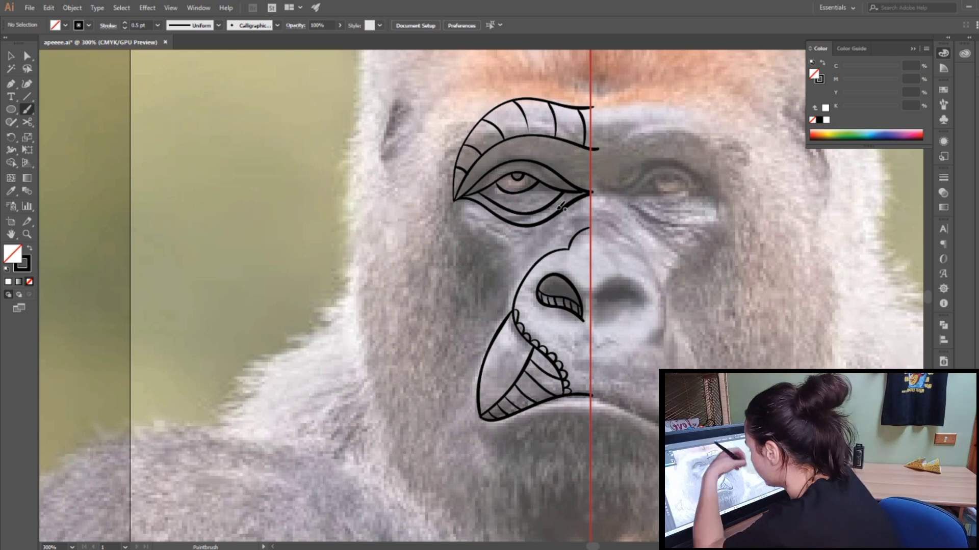
mouse_move(496, 185)
left_mouse_down()
mouse_move(508, 205)
mouse_move(520, 188)
mouse_move(534, 191)
mouse_move(521, 194)
mouse_move(528, 210)
mouse_move(529, 189)
mouse_move(545, 205)
mouse_move(550, 185)
left_mouse_up()
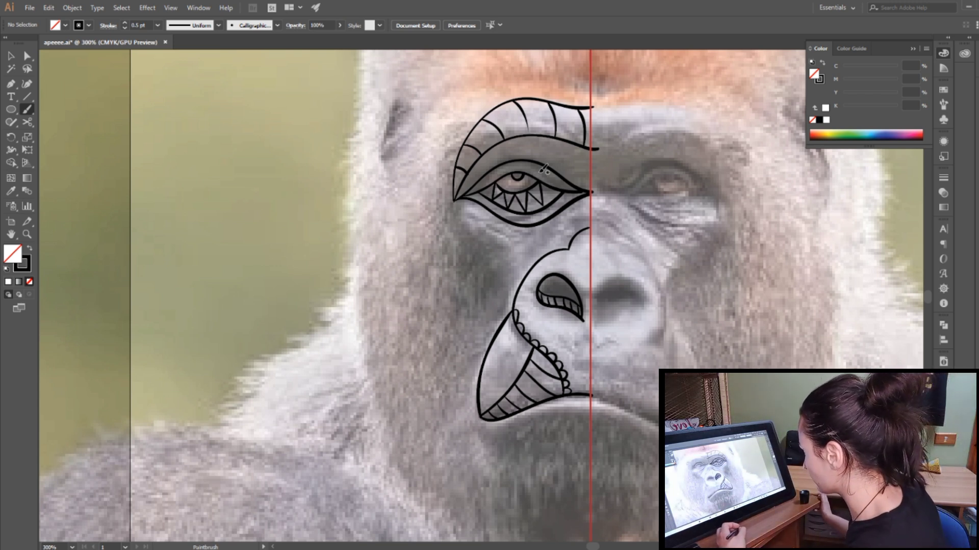
mouse_move(455, 201)
left_mouse_down()
mouse_move(501, 242)
mouse_move(512, 289)
left_mouse_up()
left_click_drag(455, 204, 483, 359)
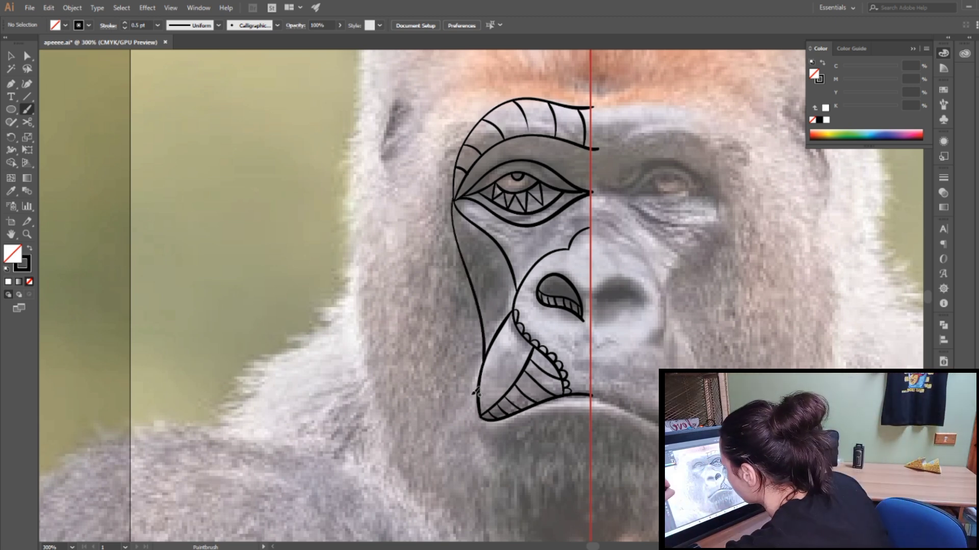
Step: Outline the forehead section with a notched upper arc, a curve from the ear to the guide line, and a short upward branch above the brow
left_click_drag(928, 294, 930, 291)
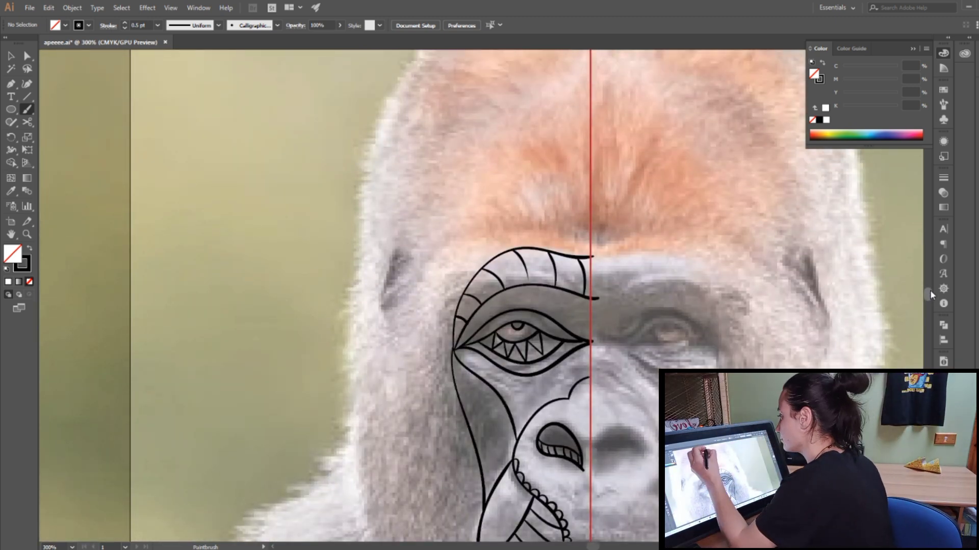
mouse_move(591, 75)
left_mouse_down()
mouse_move(570, 108)
mouse_move(525, 124)
mouse_move(449, 208)
mouse_move(428, 260)
left_mouse_up()
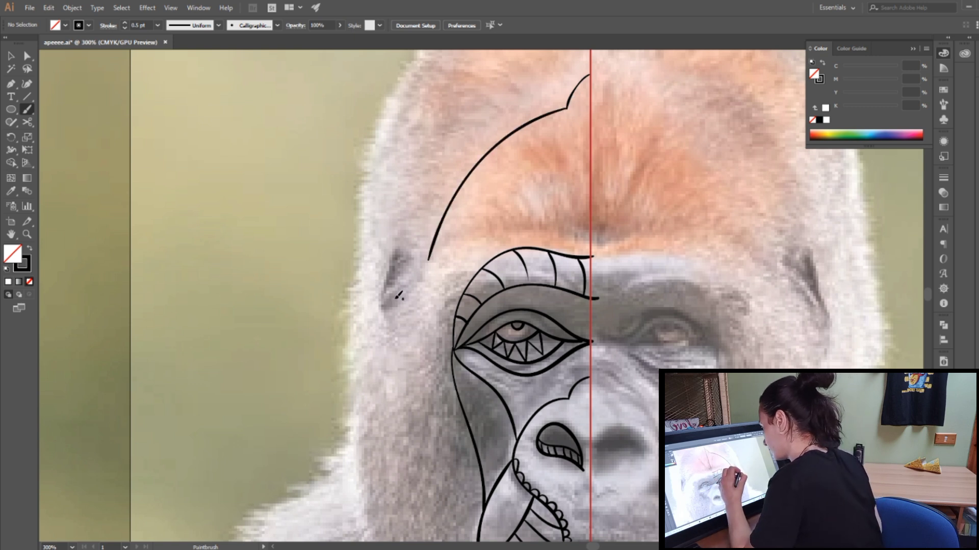
mouse_move(384, 308)
left_mouse_down()
mouse_move(424, 267)
mouse_move(478, 235)
mouse_move(539, 231)
mouse_move(591, 245)
left_mouse_up()
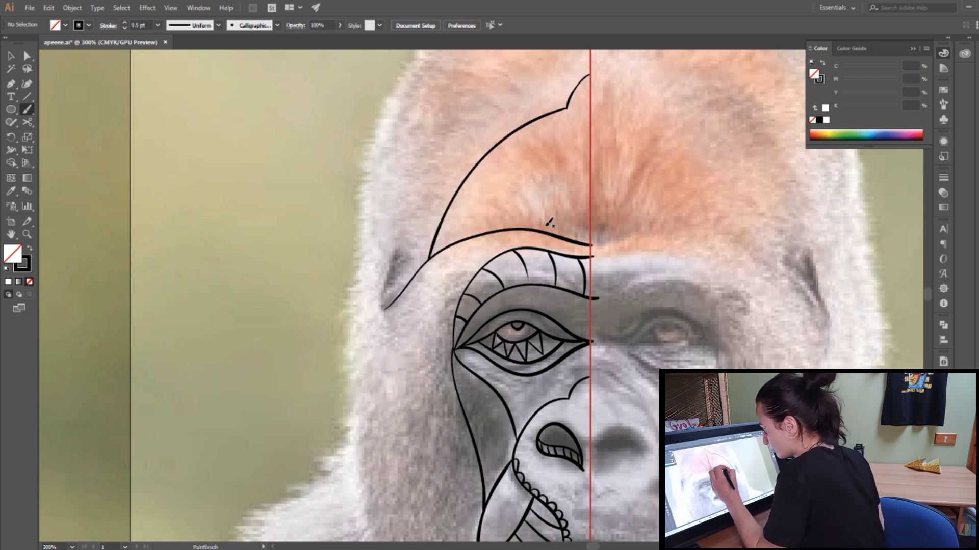
left_click_drag(504, 228, 592, 208)
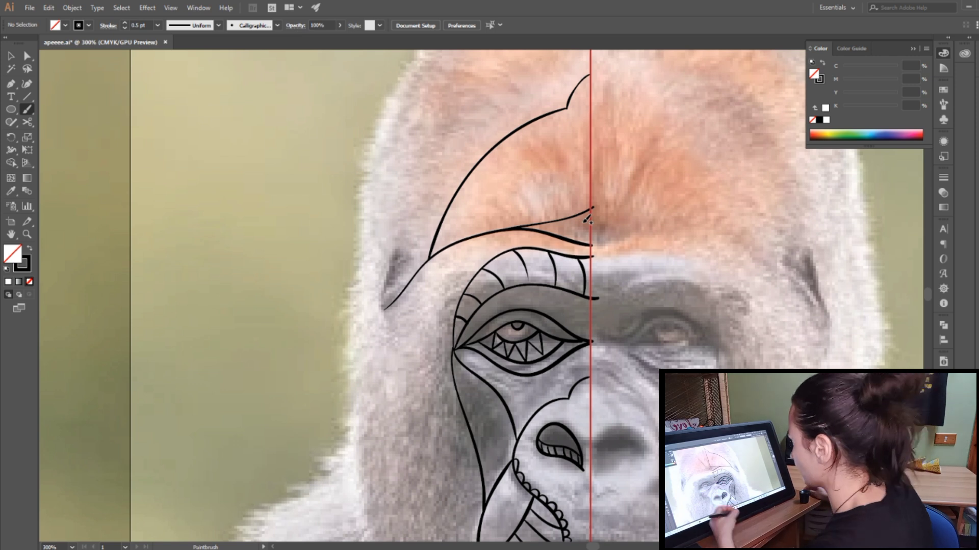
Step: Fill the forehead section with paired wavy stripes running from the upper arc down to the brow curve
mouse_move(568, 107)
left_mouse_down()
mouse_move(564, 203)
mouse_move(588, 209)
left_mouse_up()
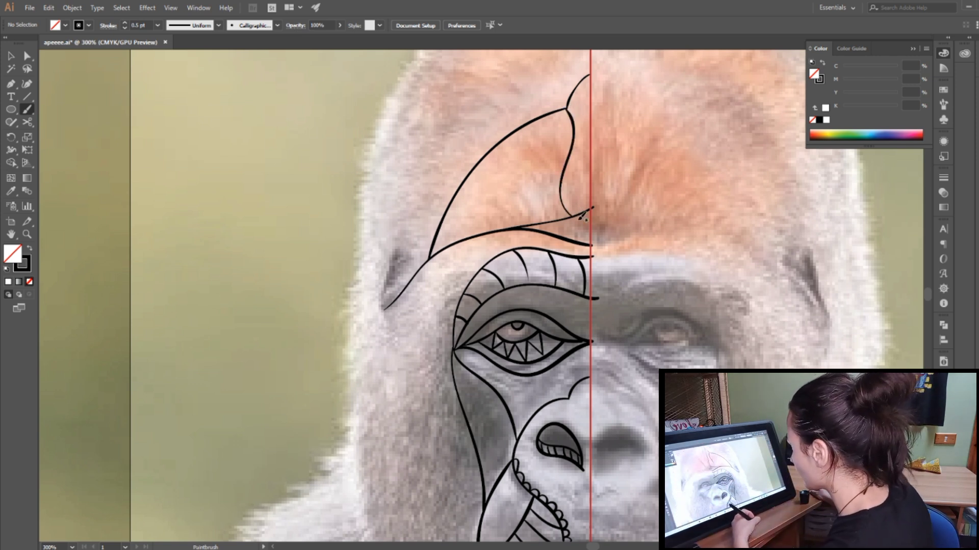
mouse_move(563, 109)
left_mouse_down()
mouse_move(572, 144)
mouse_move(544, 185)
mouse_move(549, 220)
left_mouse_up()
left_click_drag(529, 117, 550, 164)
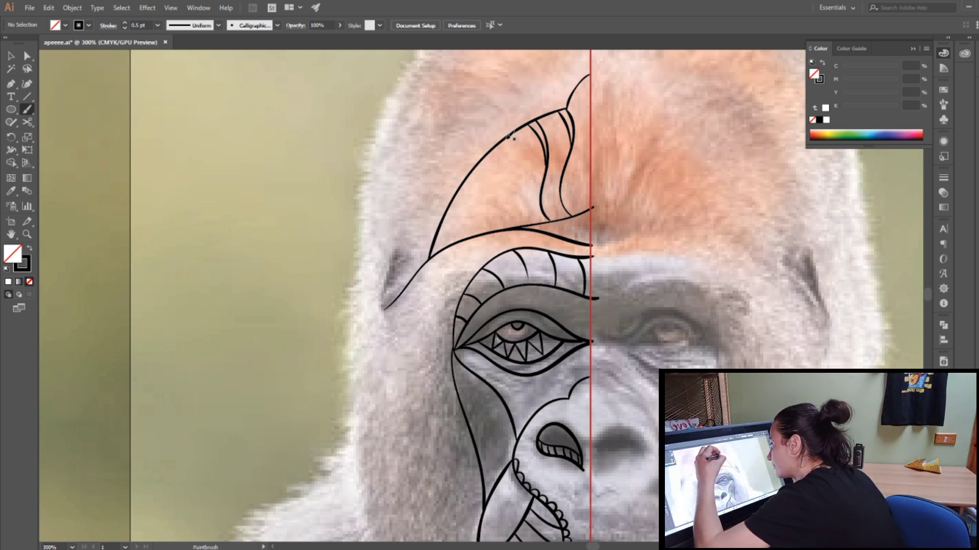
left_click_drag(506, 141, 535, 218)
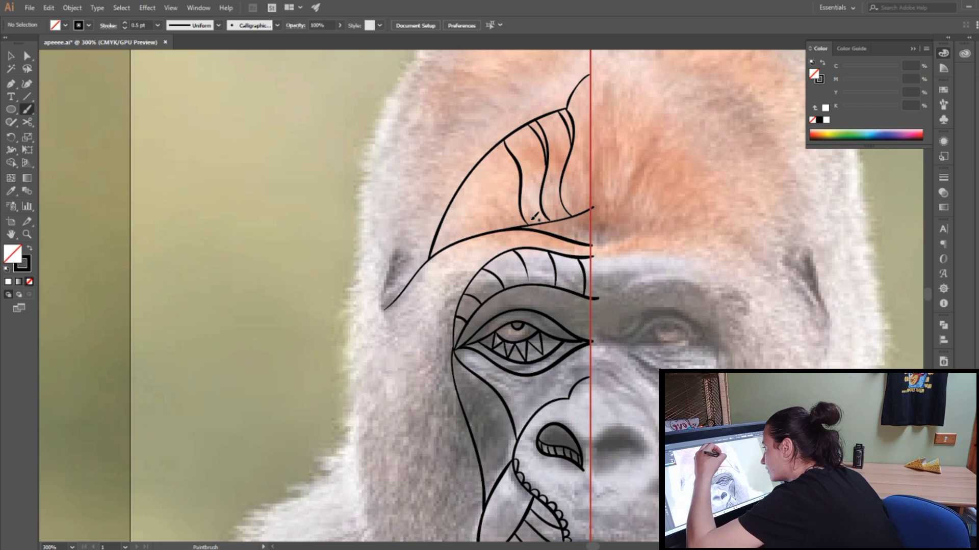
left_click_drag(502, 143, 527, 232)
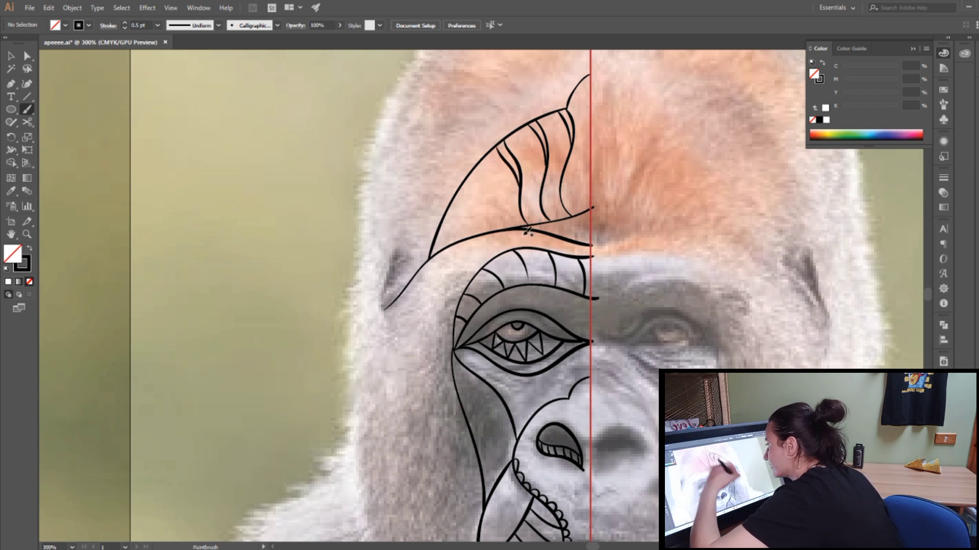
left_click_drag(479, 168, 502, 227)
mouse_move(472, 172)
left_mouse_down()
mouse_move(501, 206)
mouse_move(462, 201)
mouse_move(475, 234)
left_mouse_up()
left_click_drag(455, 200, 477, 232)
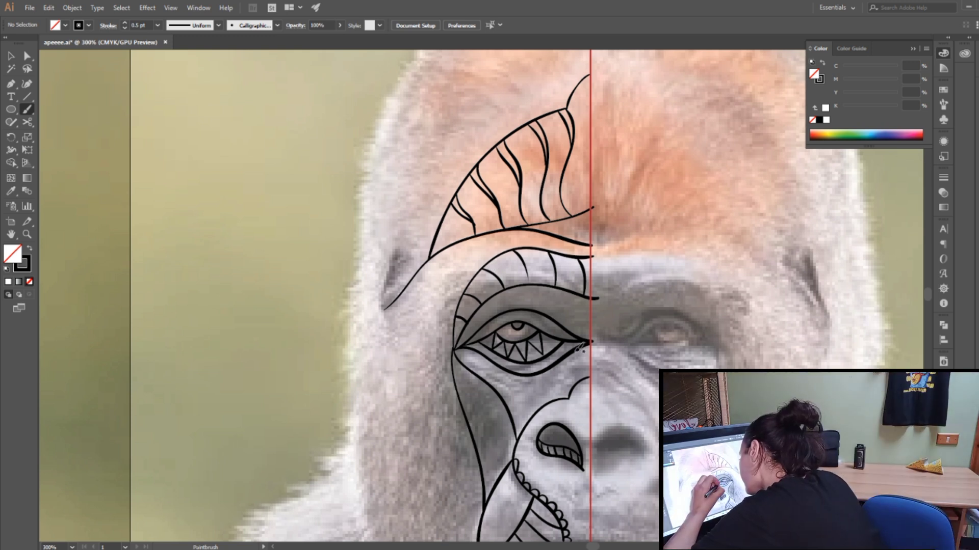
Step: Add a curl at the inner eye corner, a hatched band under the eye, scallops along the upper nose contour and small iris details
mouse_move(575, 353)
left_mouse_down()
mouse_move(580, 366)
mouse_move(590, 362)
left_mouse_up()
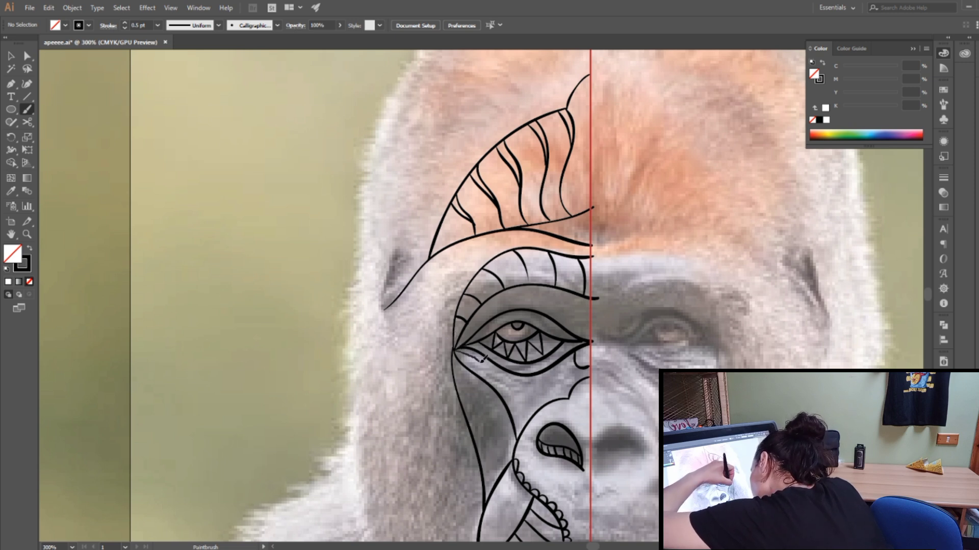
left_click_drag(545, 378, 581, 357)
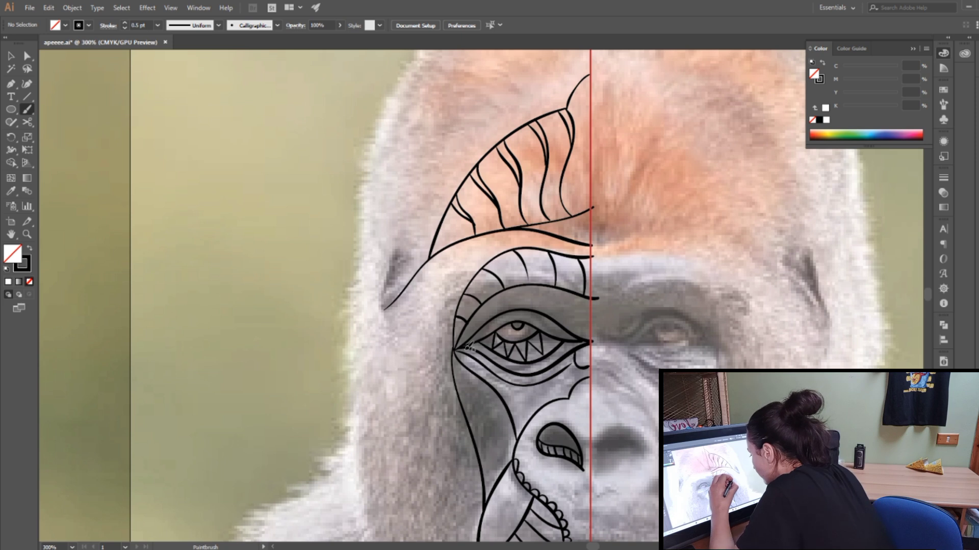
left_click_drag(493, 359, 521, 376)
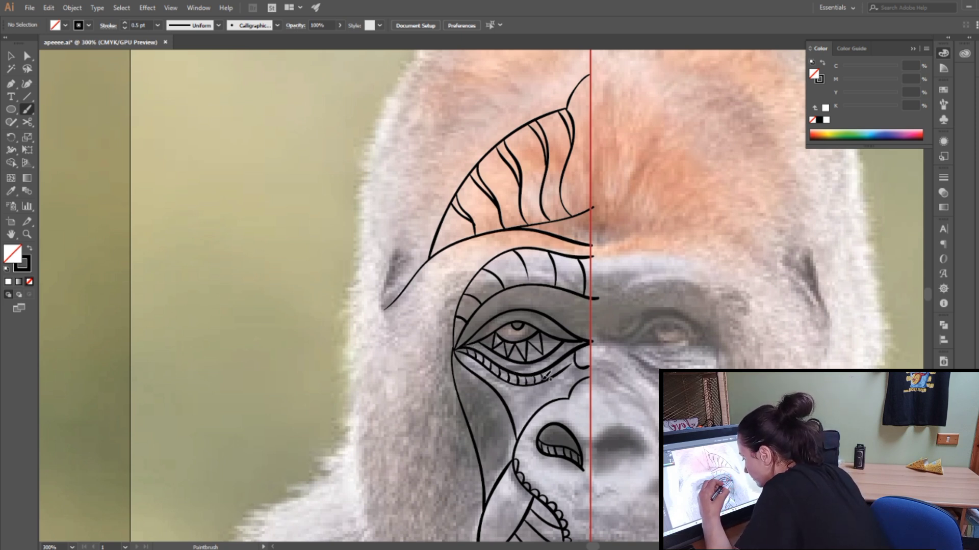
left_click_drag(573, 356, 578, 365)
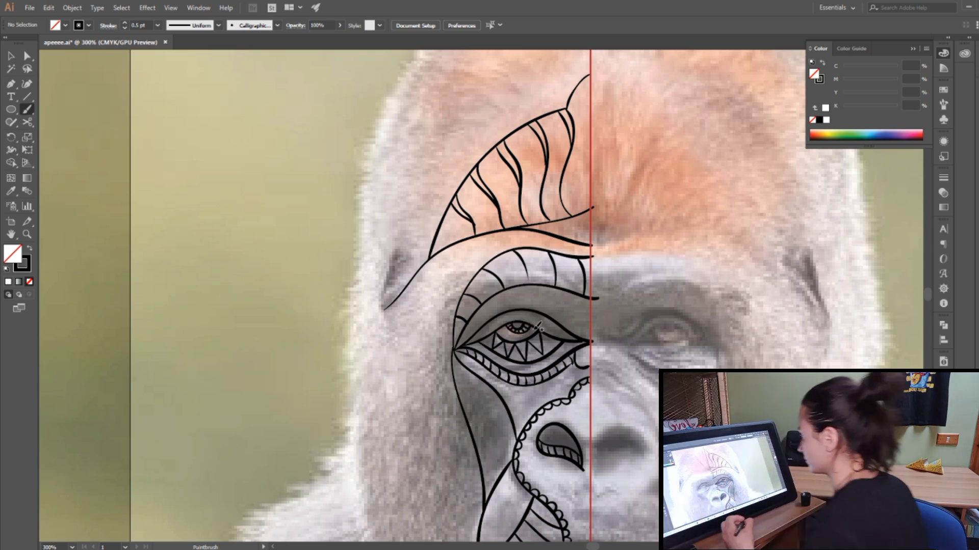
Step: Draw a notched outer band around the forehead section with the ear shape beside it, add an inner parallel line and fill the band with triangles
left_click_drag(929, 295, 930, 293)
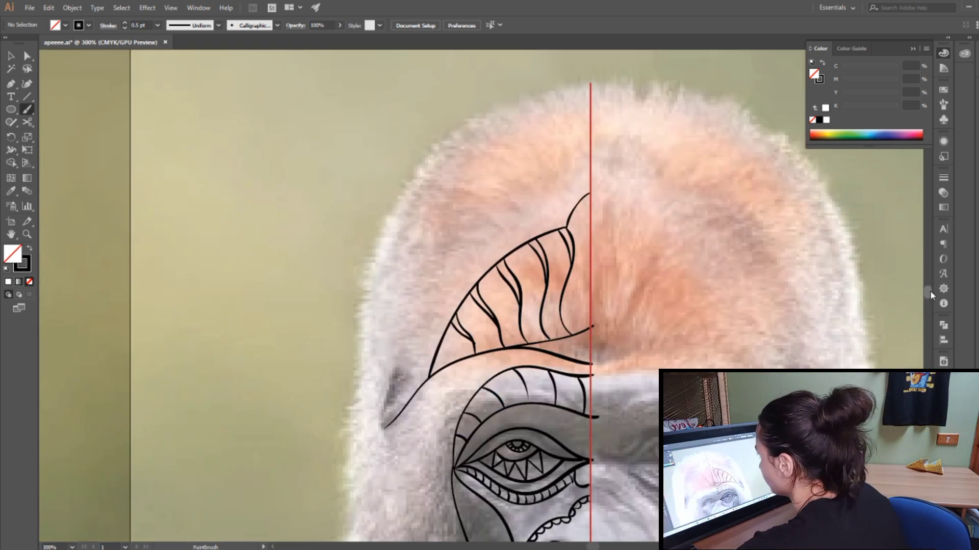
mouse_move(592, 149)
left_mouse_down()
mouse_move(539, 203)
mouse_move(476, 235)
mouse_move(386, 430)
mouse_move(397, 352)
mouse_move(417, 348)
left_mouse_up()
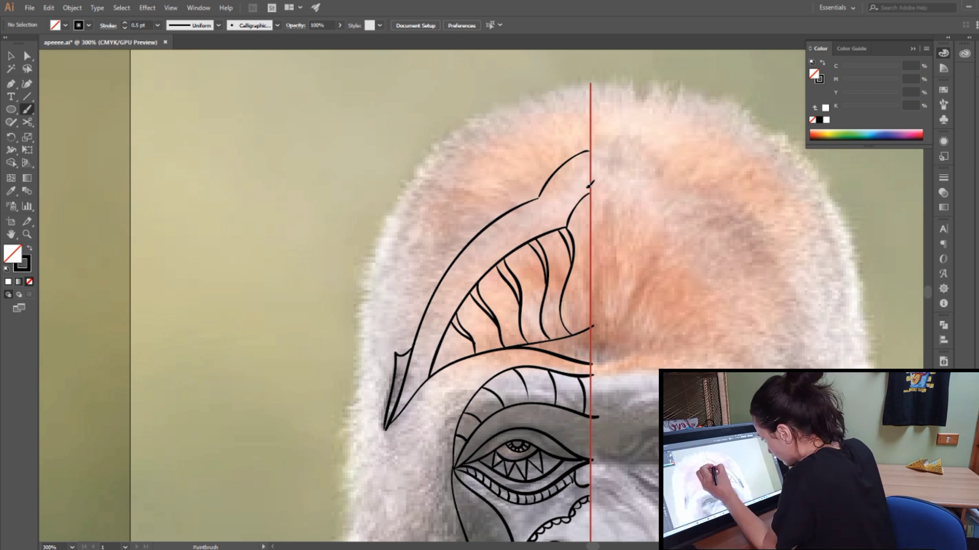
mouse_move(589, 186)
left_mouse_down()
mouse_move(564, 210)
mouse_move(569, 229)
mouse_move(541, 226)
mouse_move(502, 245)
mouse_move(468, 279)
mouse_move(426, 378)
left_mouse_up()
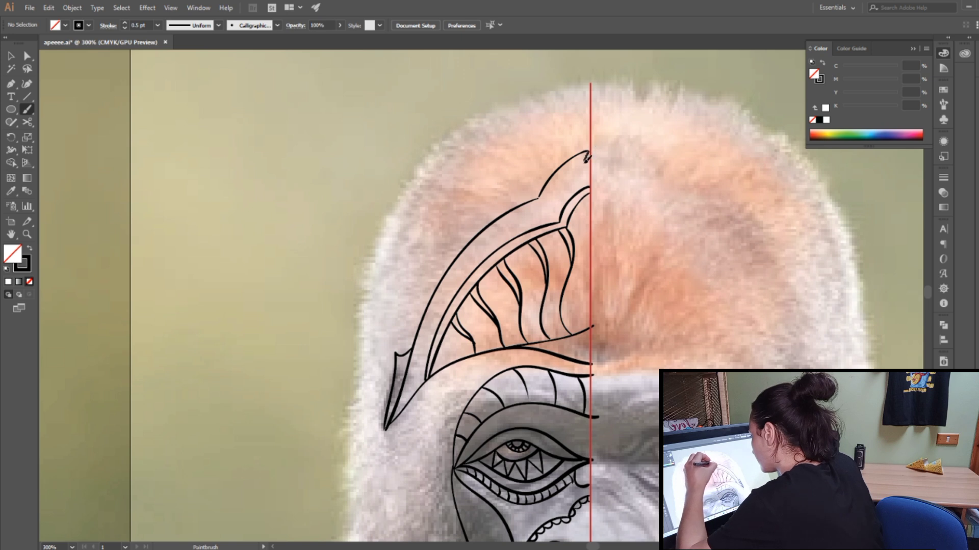
mouse_move(587, 158)
left_mouse_down()
mouse_move(589, 183)
mouse_move(567, 166)
mouse_move(581, 182)
mouse_move(568, 166)
mouse_move(572, 193)
mouse_move(550, 184)
mouse_move(568, 197)
mouse_move(553, 192)
mouse_move(560, 218)
mouse_move(530, 210)
mouse_move(531, 227)
mouse_move(518, 215)
mouse_move(496, 223)
mouse_move(512, 228)
mouse_move(496, 225)
mouse_move(498, 248)
mouse_move(480, 236)
mouse_move(499, 245)
mouse_move(477, 239)
mouse_move(471, 259)
mouse_move(463, 254)
mouse_move(481, 260)
mouse_move(449, 270)
mouse_move(472, 281)
mouse_move(450, 273)
mouse_move(460, 283)
mouse_move(438, 290)
mouse_move(416, 346)
mouse_move(432, 347)
mouse_move(424, 379)
left_mouse_up()
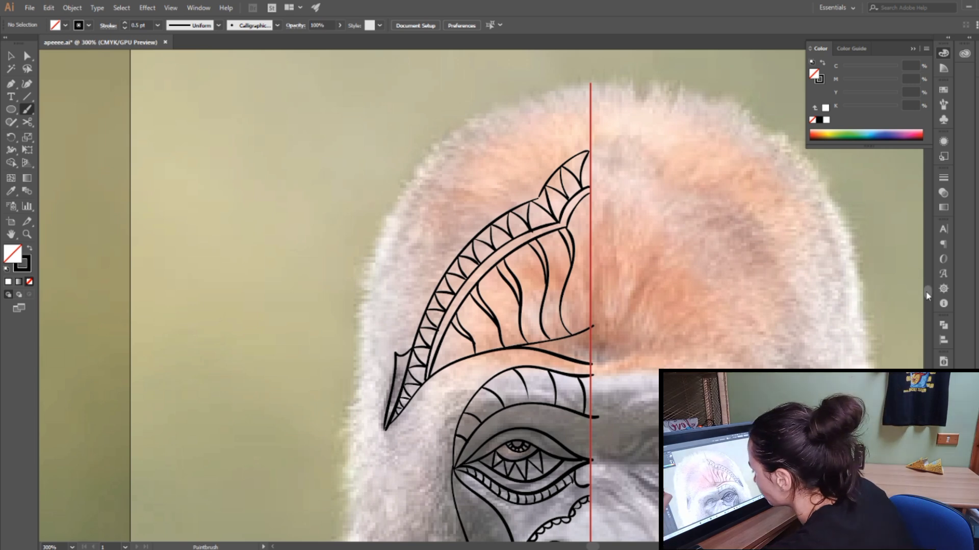
Step: Trace the lower lip and the curved chin shape below it up to the guide line, and hatch the chin shape with curved vertical lines
scroll(926, 295, "down", 5)
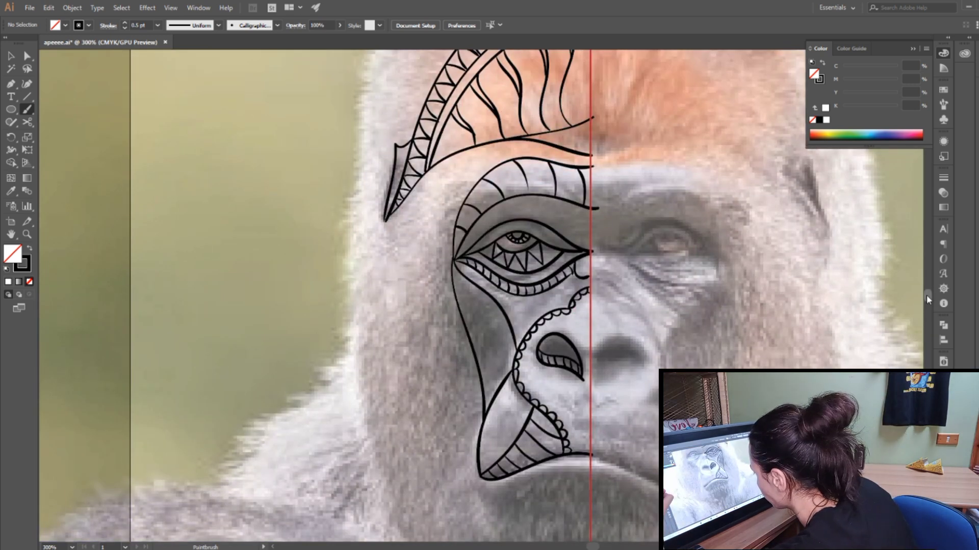
scroll(926, 294, "down", 4)
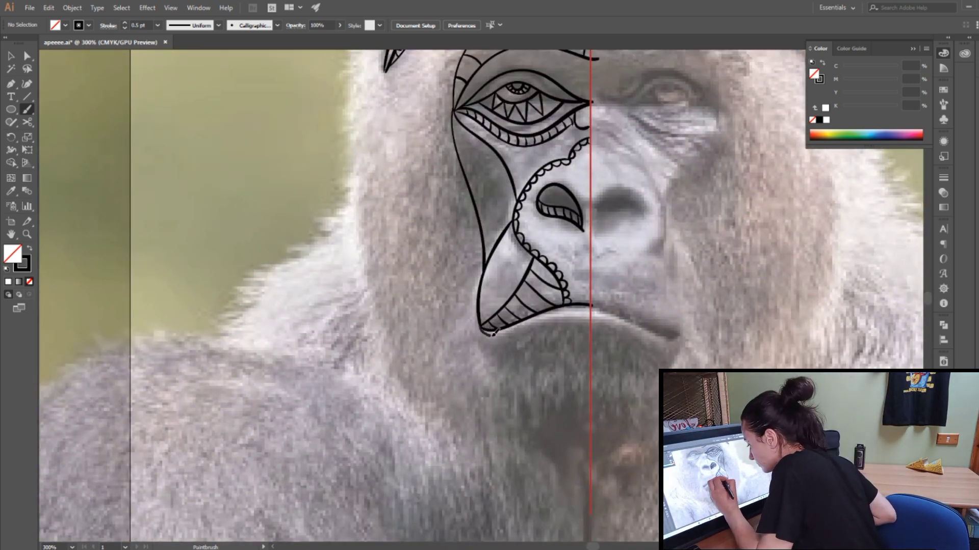
left_click_drag(492, 333, 590, 320)
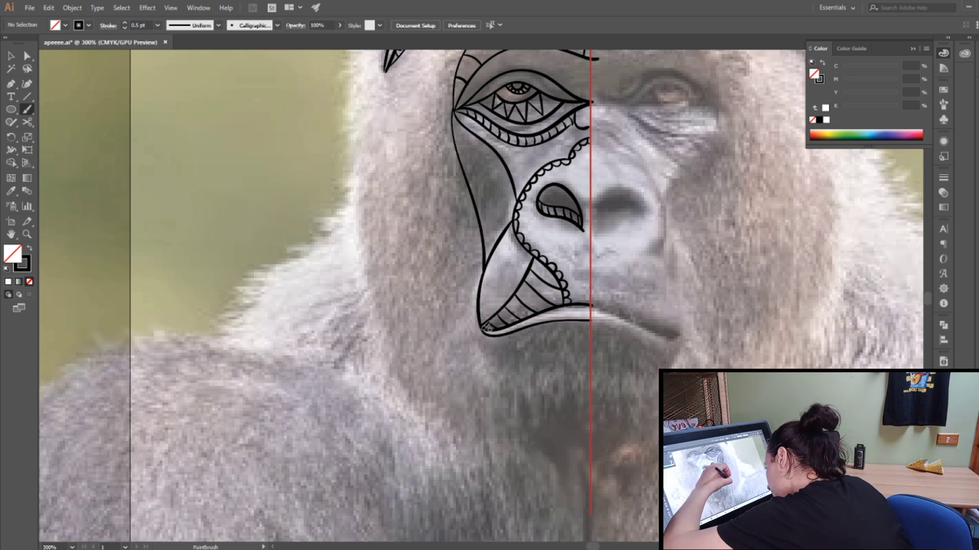
mouse_move(486, 328)
left_mouse_down()
mouse_move(524, 378)
mouse_move(589, 372)
left_mouse_up()
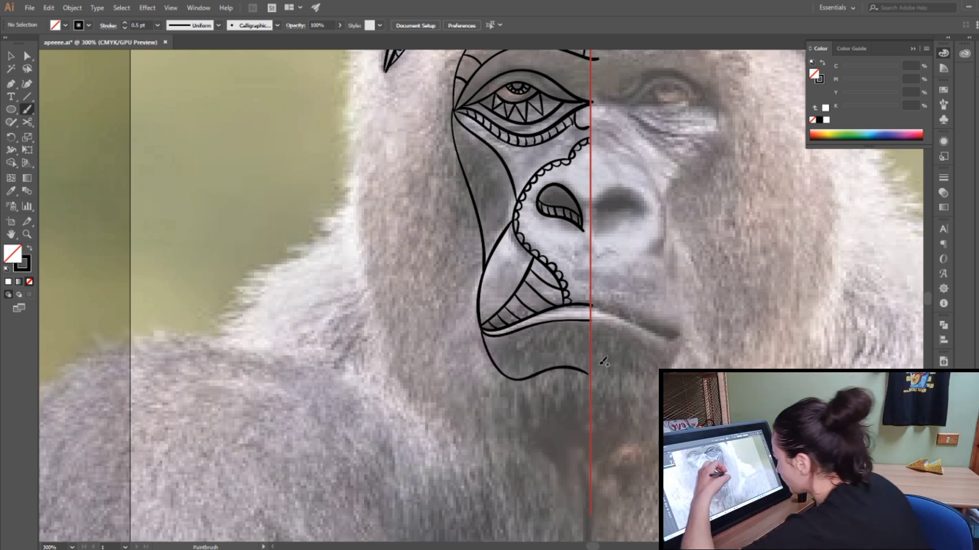
mouse_move(492, 338)
left_mouse_down()
mouse_move(503, 373)
mouse_move(504, 346)
mouse_move(534, 374)
left_mouse_up()
mouse_move(526, 329)
left_mouse_down()
mouse_move(549, 369)
mouse_move(563, 367)
left_mouse_up()
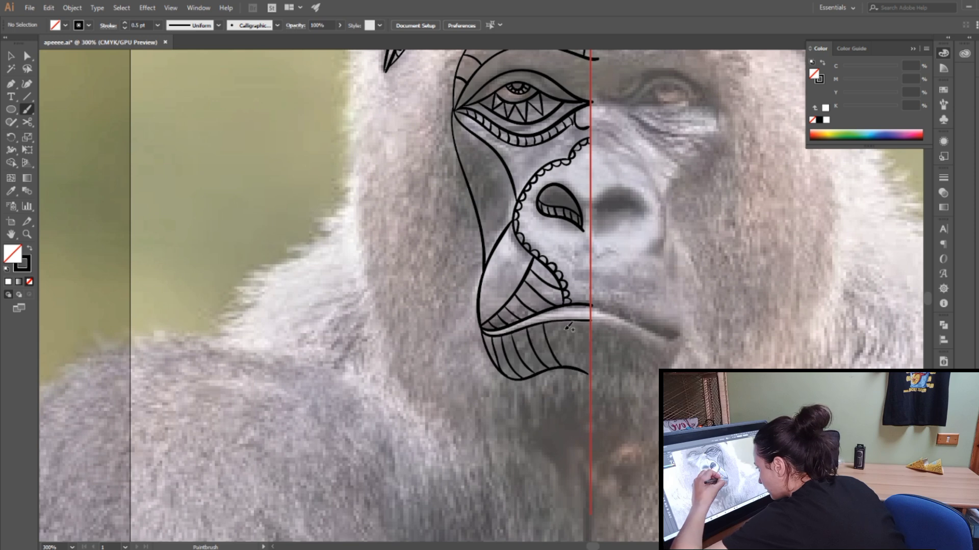
mouse_move(561, 322)
left_mouse_down()
mouse_move(575, 366)
mouse_move(582, 333)
mouse_move(591, 372)
left_mouse_up()
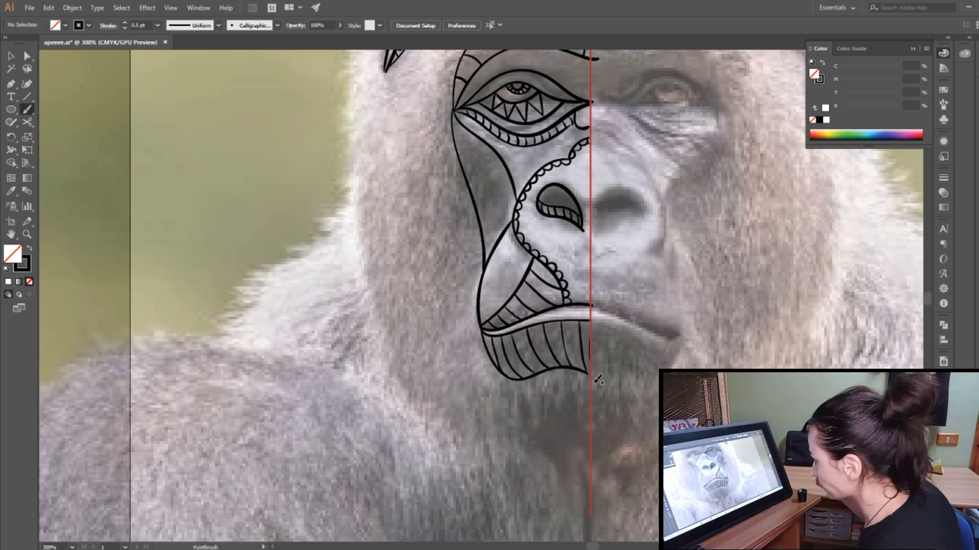
Step: Draw a long cheek curve from the brow down past the mouth, and a jaw contour from the muzzle to pointed chin arcs at the guide line
scroll(929, 301, "up", 3)
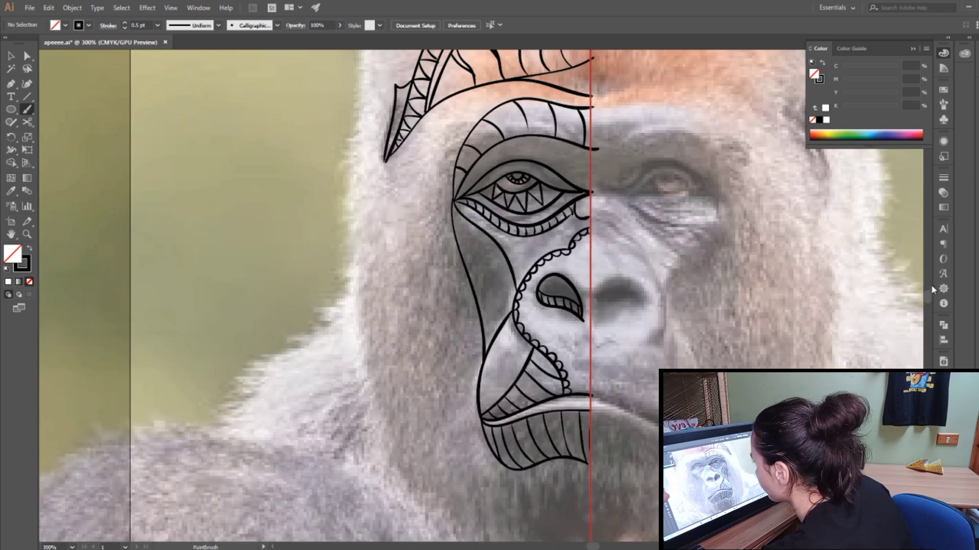
scroll(928, 298, "up", 1)
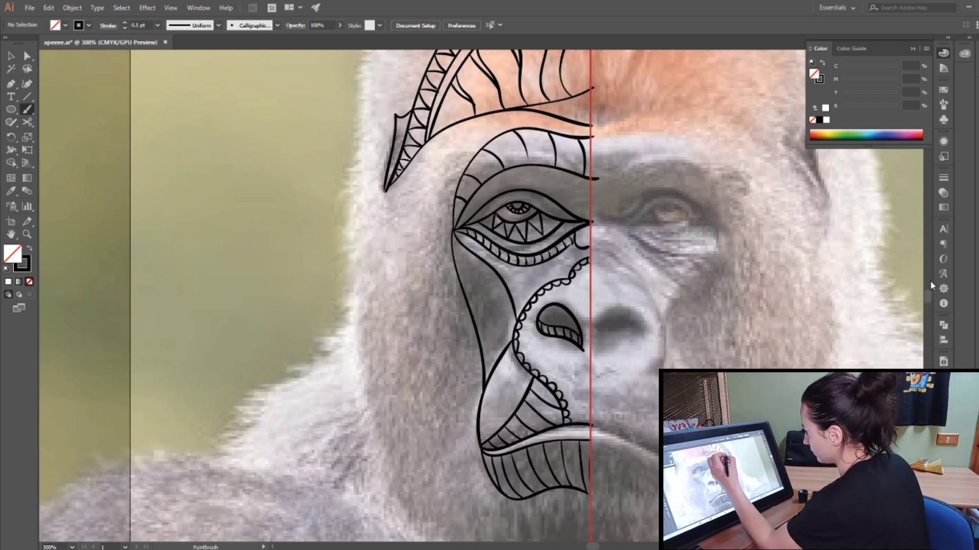
mouse_move(497, 137)
left_mouse_down()
mouse_move(470, 153)
mouse_move(442, 290)
mouse_move(441, 439)
left_mouse_up()
scroll(925, 294, "down", 6)
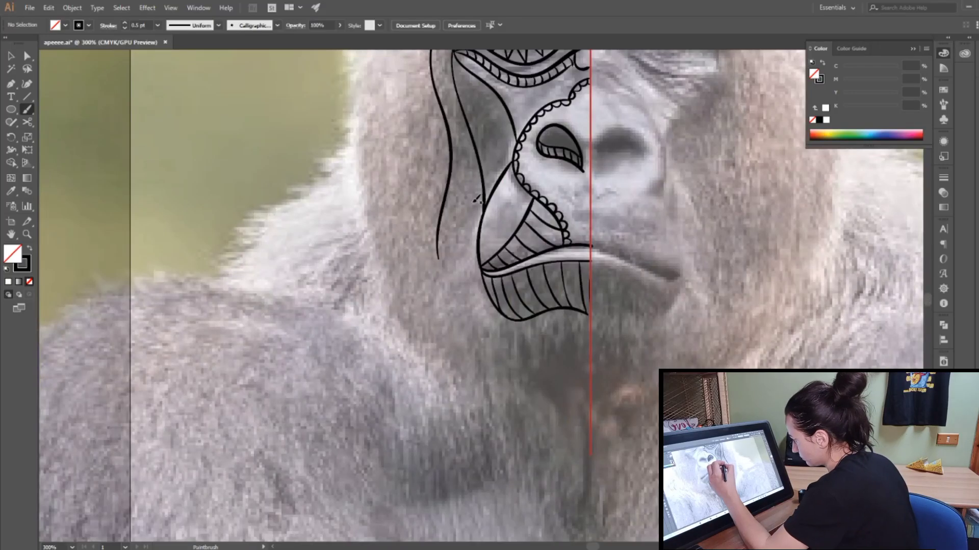
mouse_move(486, 210)
left_mouse_down()
mouse_move(464, 238)
mouse_move(457, 334)
left_mouse_up()
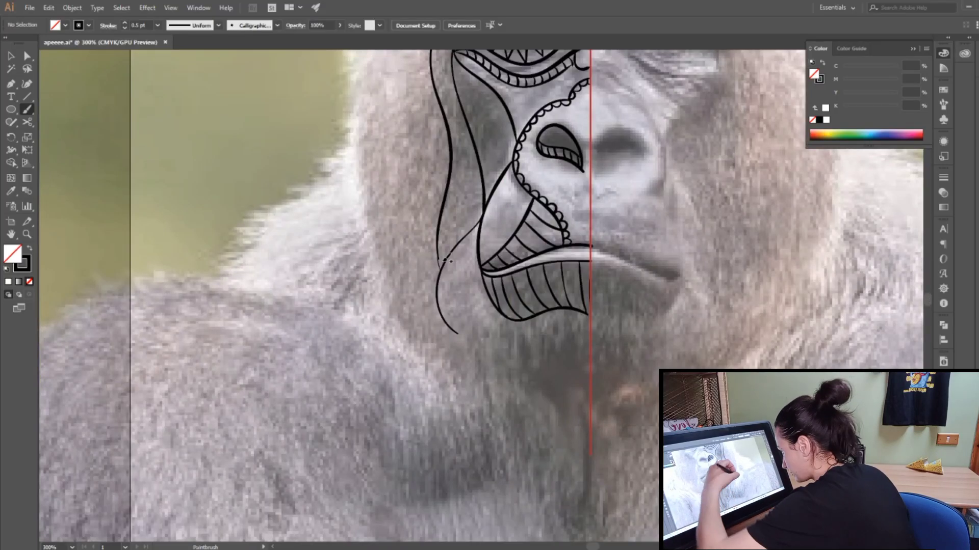
mouse_move(457, 332)
left_mouse_down()
mouse_move(483, 353)
mouse_move(500, 391)
mouse_move(544, 356)
mouse_move(592, 343)
left_mouse_up()
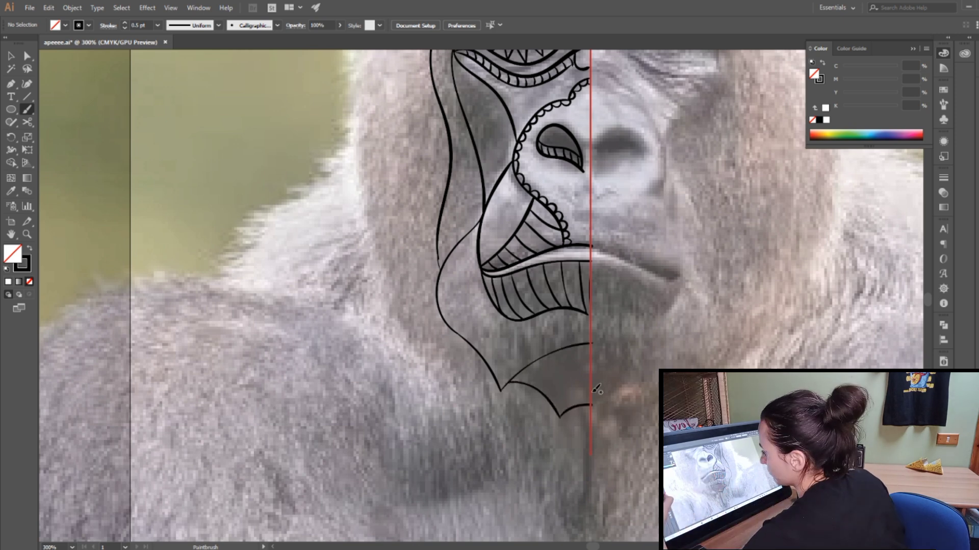
Step: Draw the outer face contour from the ear tip down to the pointed lower cheek and in to the chin, and save the file
left_click_drag(929, 310, 928, 301)
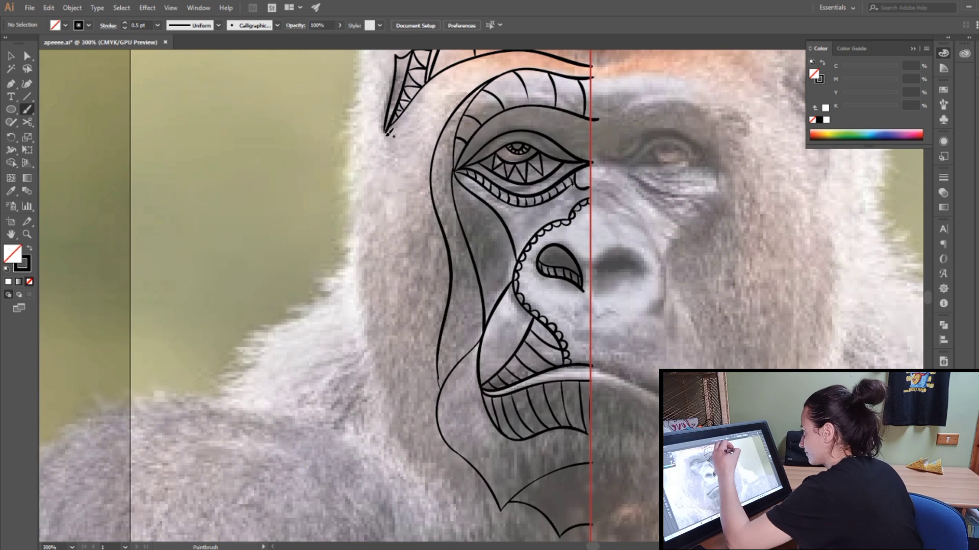
mouse_move(389, 132)
left_mouse_down()
mouse_move(376, 265)
mouse_move(386, 364)
mouse_move(409, 418)
mouse_move(397, 422)
mouse_move(474, 503)
mouse_move(500, 504)
left_mouse_up()
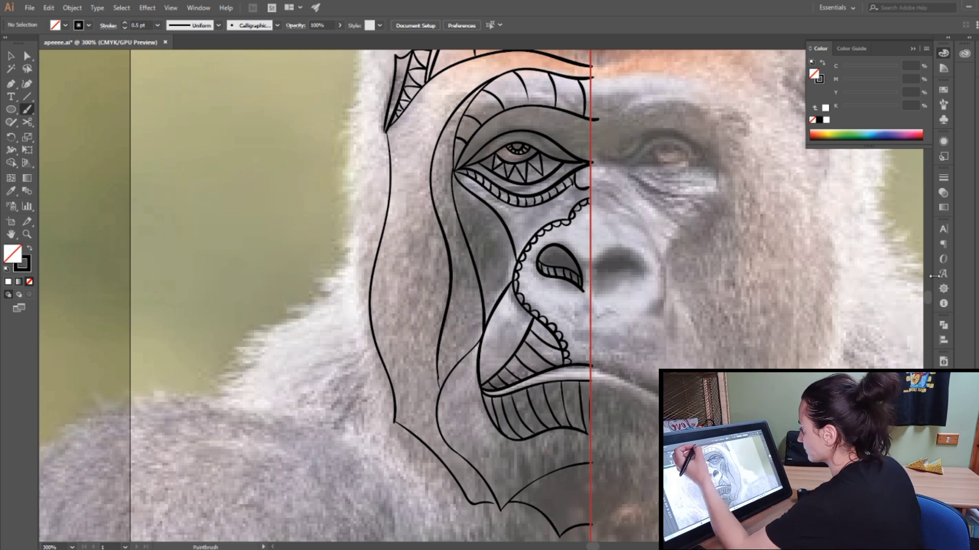
left_click(29, 8)
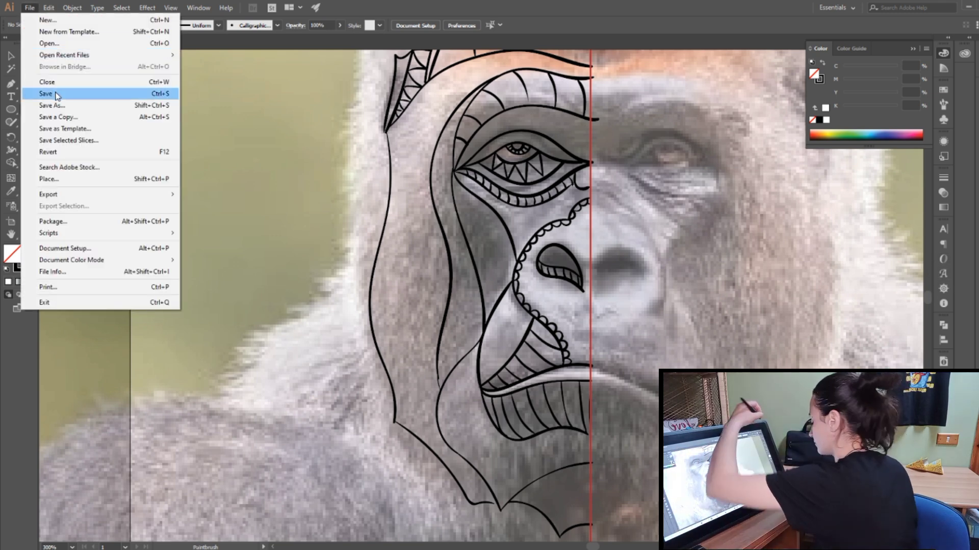
left_click(46, 92)
Step: Hatch the pointed cheek shape under the eye with curved diagonals, and add a parallel line along the long cheek curve, filling the narrow band with small triangles
mouse_move(460, 185)
left_mouse_down()
mouse_move(460, 210)
mouse_move(474, 193)
mouse_move(473, 221)
mouse_move(488, 203)
mouse_move(473, 255)
left_mouse_up()
left_click_drag(501, 221, 479, 280)
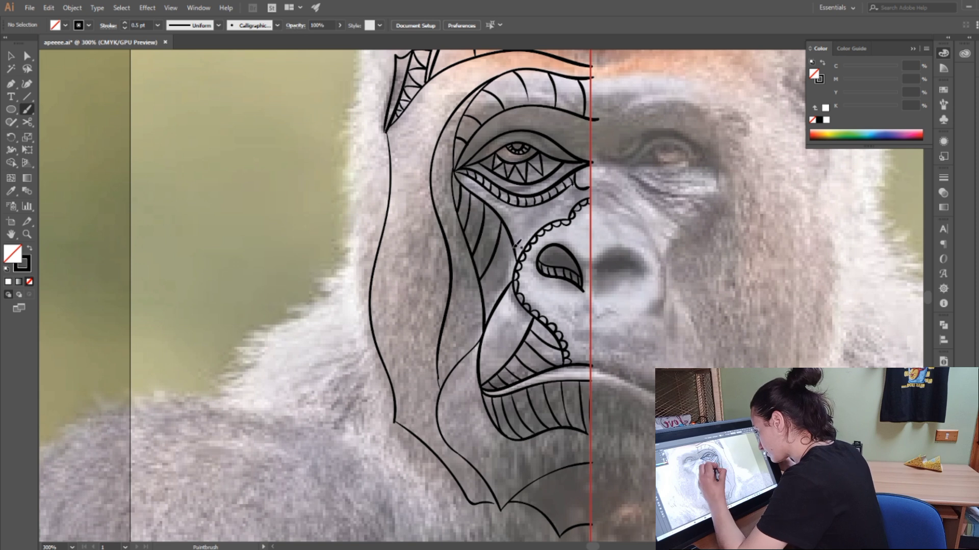
left_click_drag(514, 248, 484, 303)
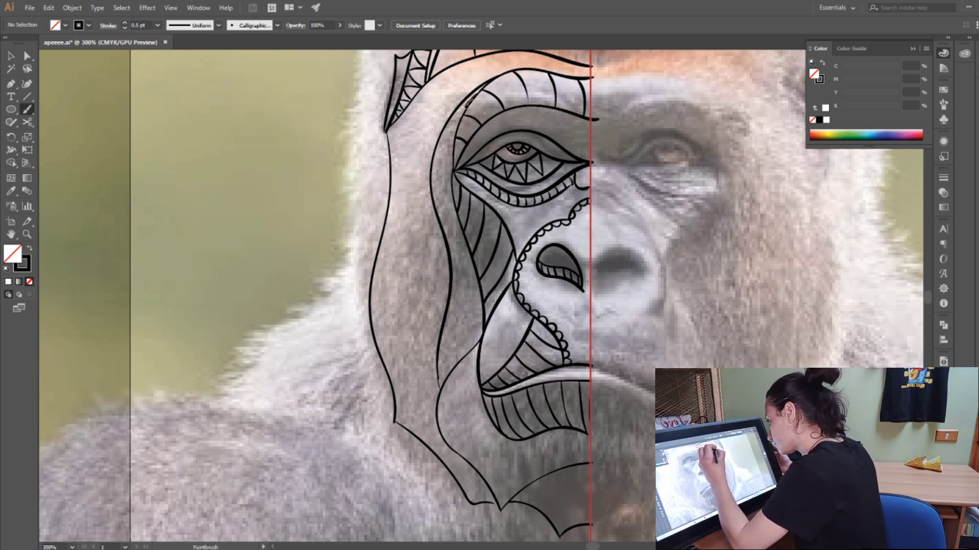
mouse_move(468, 101)
left_mouse_down()
mouse_move(438, 164)
mouse_move(460, 281)
mouse_move(447, 366)
left_mouse_up()
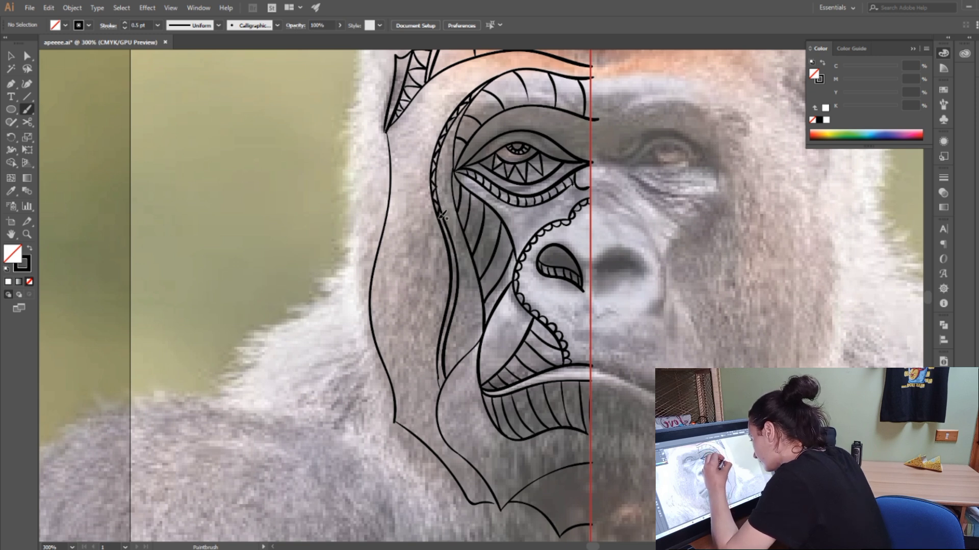
left_click_drag(447, 228, 458, 245)
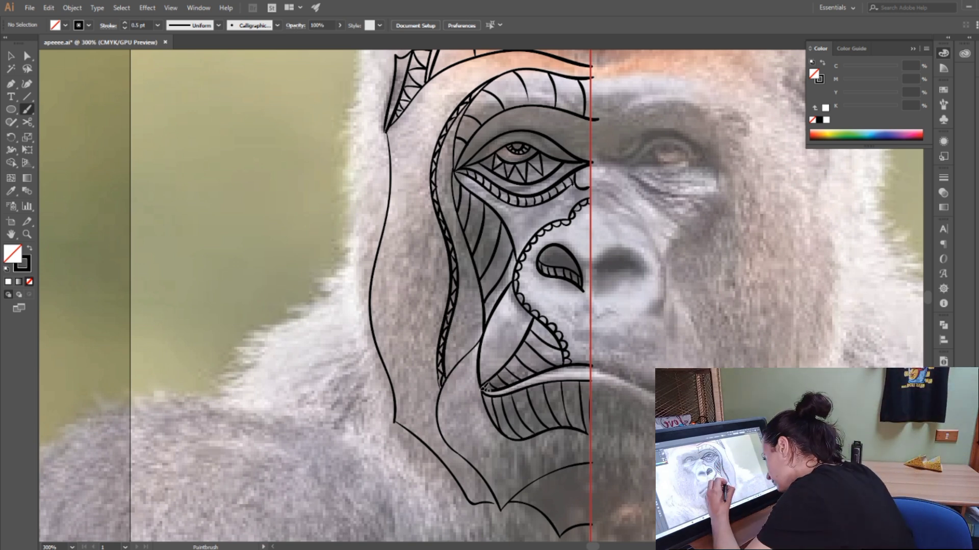
Step: Draw a row of pointed petals with inner lines below the hatched lower lip, and line the jaw contour and upper chin arc with small scallops
mouse_move(479, 390)
left_mouse_down()
mouse_move(476, 441)
mouse_move(492, 418)
mouse_move(501, 465)
mouse_move(518, 435)
mouse_move(525, 472)
mouse_move(534, 436)
mouse_move(562, 428)
mouse_move(541, 436)
mouse_move(545, 450)
mouse_move(559, 458)
mouse_move(579, 429)
mouse_move(570, 429)
mouse_move(591, 460)
mouse_move(593, 433)
left_mouse_up()
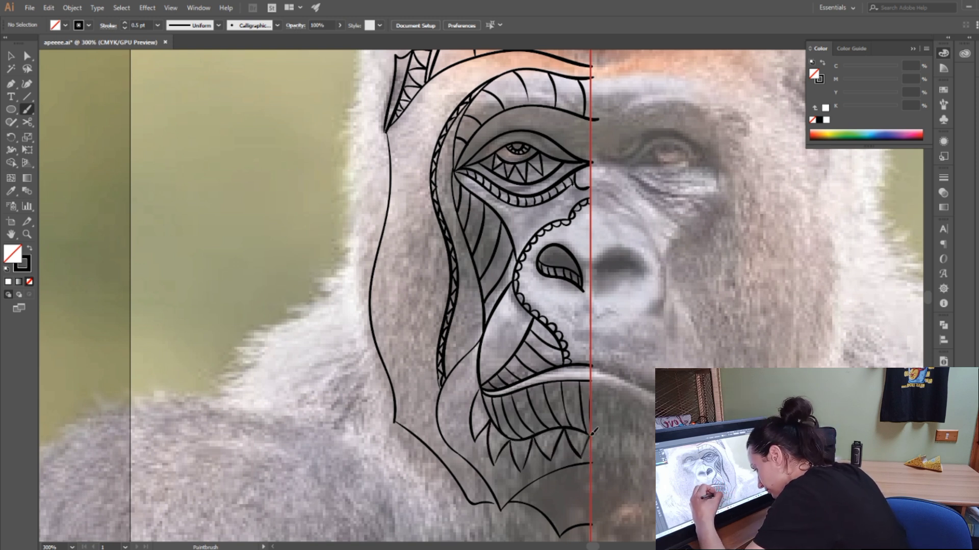
left_click_drag(482, 392, 475, 431)
mouse_move(476, 432)
left_mouse_down()
mouse_move(487, 414)
mouse_move(501, 418)
mouse_move(500, 451)
mouse_move(519, 429)
mouse_move(529, 460)
mouse_move(543, 422)
mouse_move(549, 452)
left_mouse_up()
mouse_move(550, 451)
left_mouse_down()
mouse_move(564, 426)
mouse_move(589, 435)
left_mouse_up()
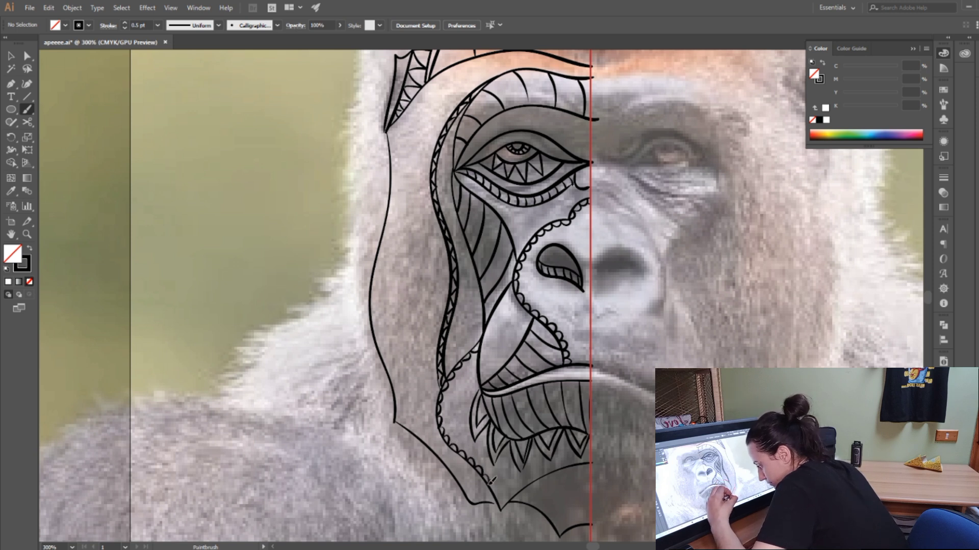
left_click_drag(498, 493, 499, 500)
mouse_move(500, 500)
left_mouse_down()
mouse_move(528, 497)
mouse_move(508, 500)
mouse_move(591, 458)
left_mouse_up()
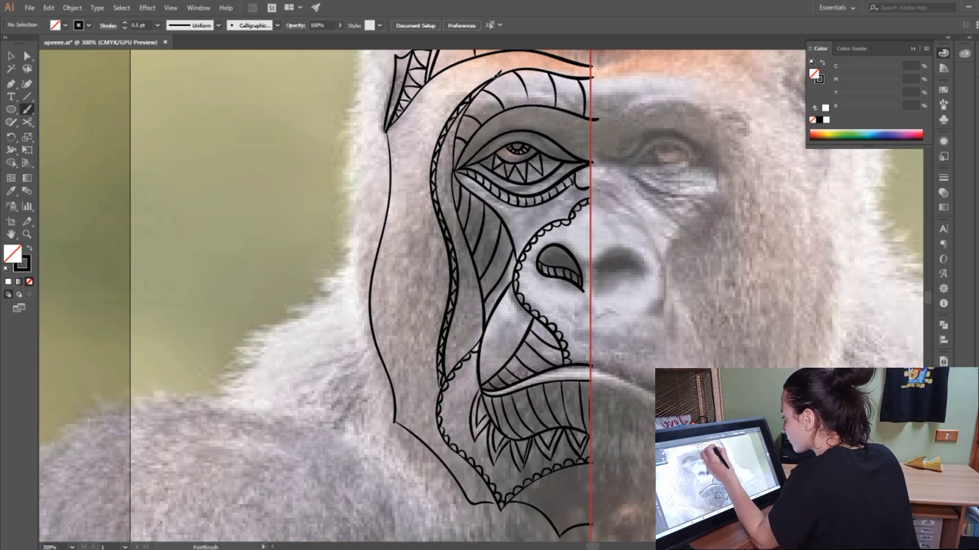
Step: Divide the outer cheek into sections with long curved diagonals running from the triangle band down to the outer face contour
left_click_drag(500, 71, 390, 154)
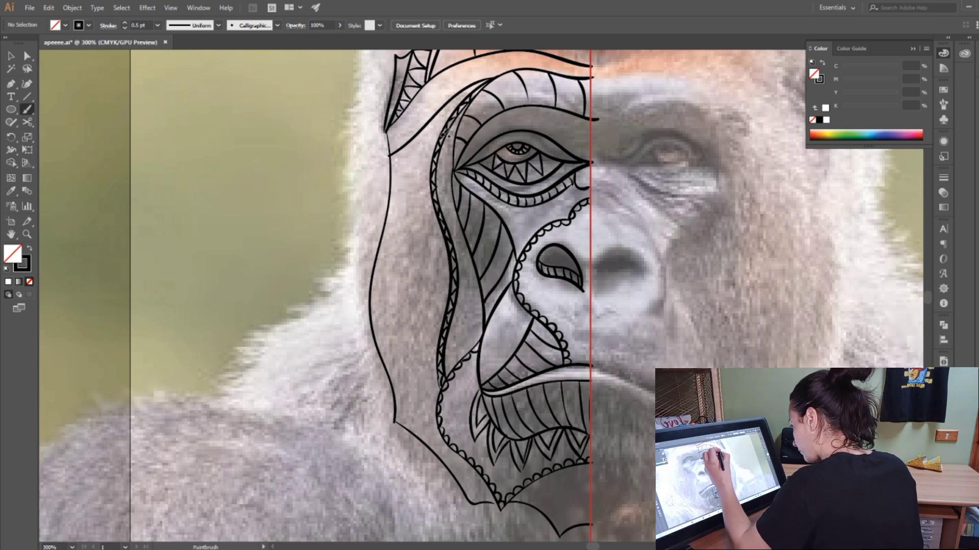
mouse_move(448, 134)
left_mouse_down()
mouse_move(387, 223)
mouse_move(370, 299)
left_mouse_up()
left_click_drag(451, 230, 383, 350)
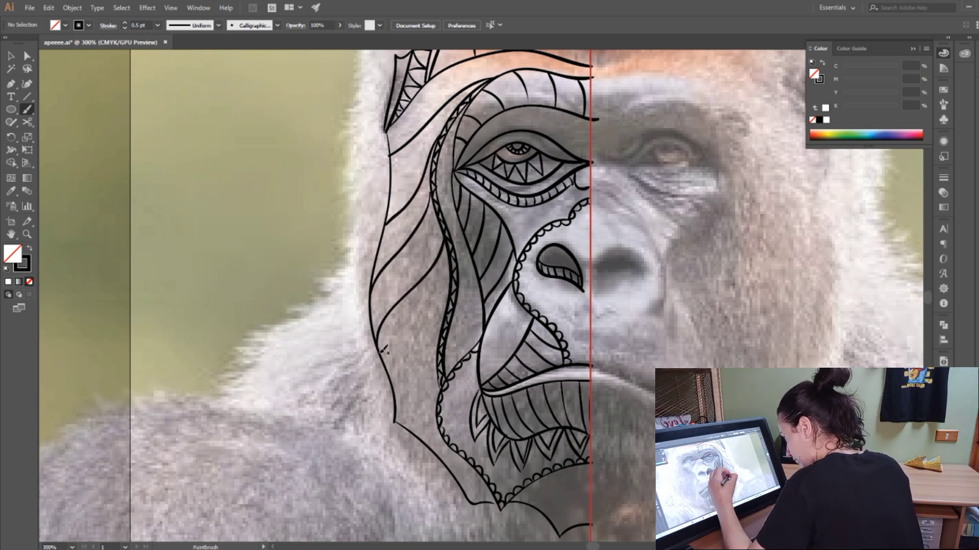
mouse_move(449, 305)
left_mouse_down()
mouse_move(403, 361)
mouse_move(393, 391)
left_mouse_up()
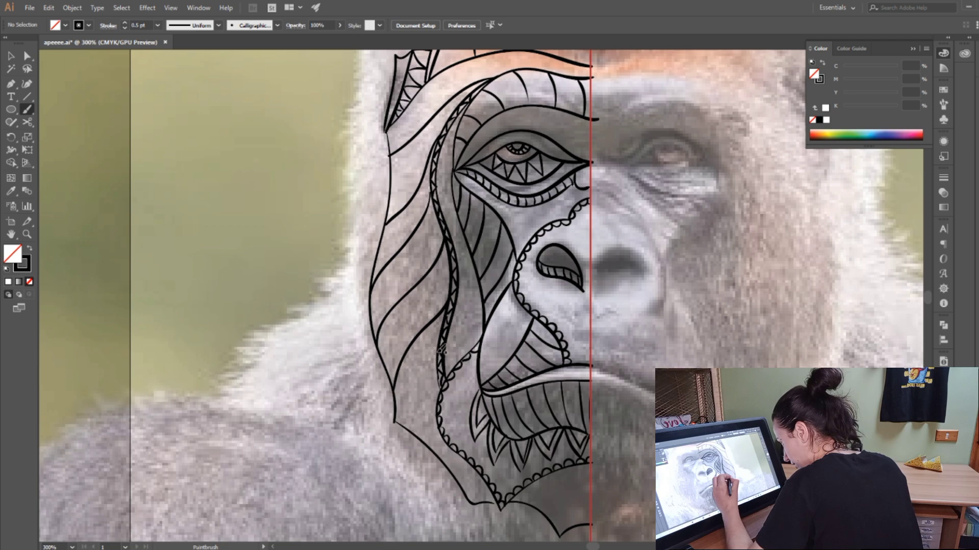
left_click_drag(441, 351, 403, 415)
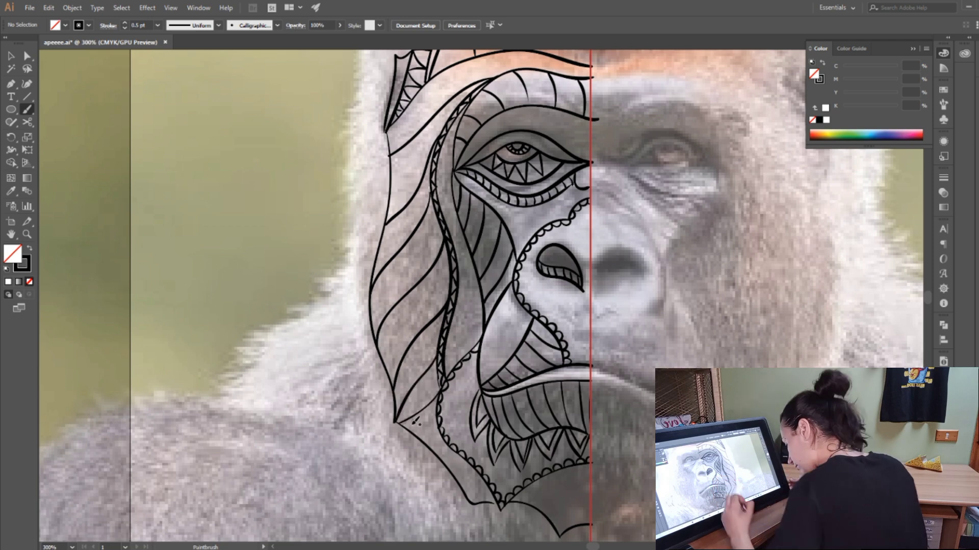
Step: Add short curved strokes beside the triangle band to close the ends of alternate outer cheek sections
scroll(929, 297, "up", 10)
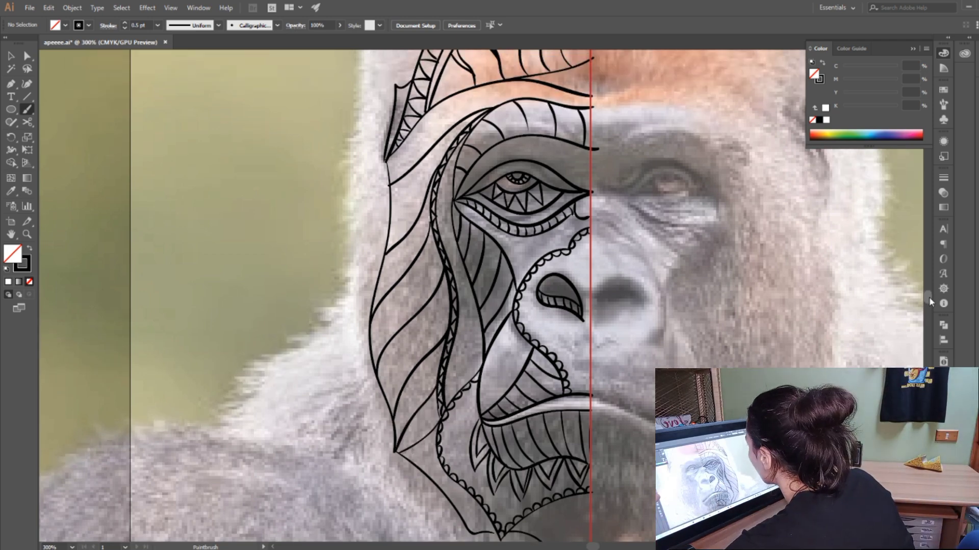
scroll(929, 297, "down", 7)
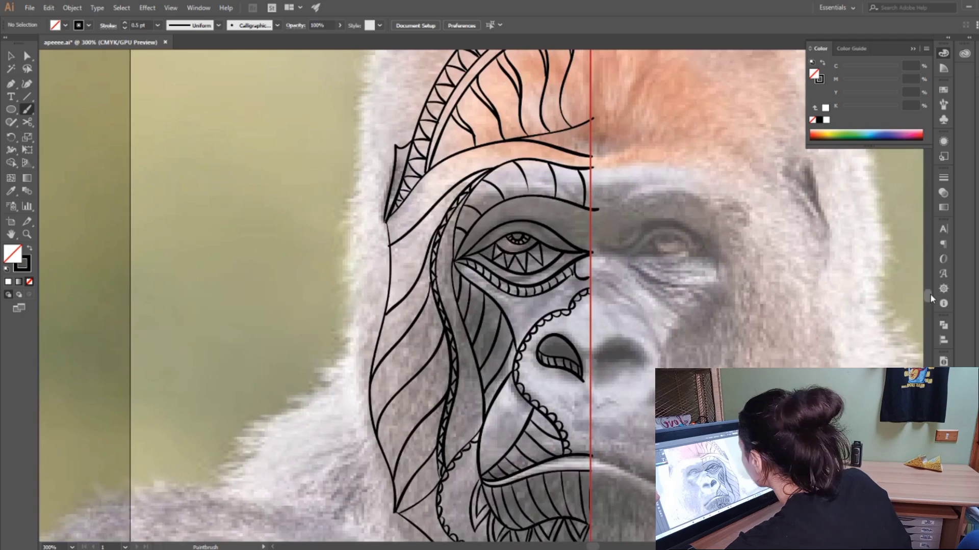
left_click_drag(423, 271, 433, 291)
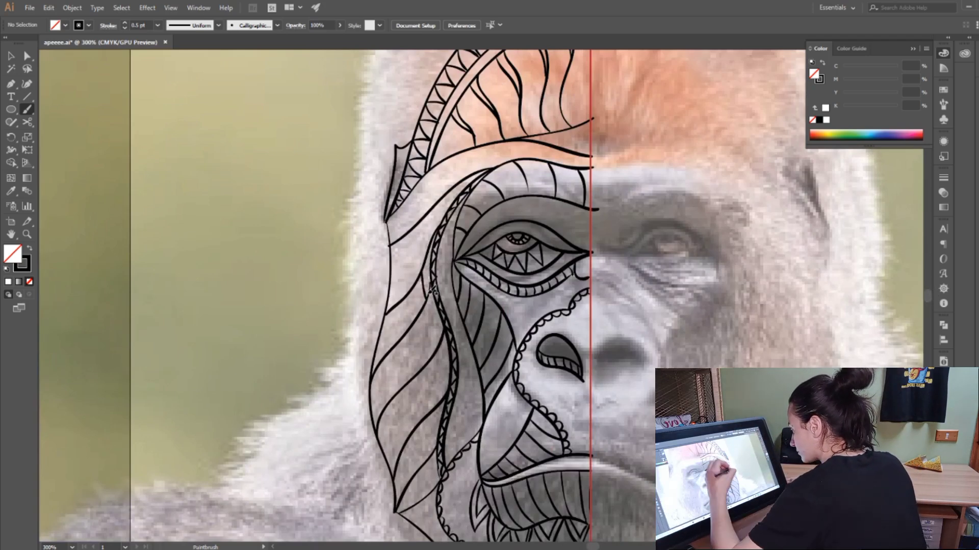
left_click_drag(442, 347, 446, 400)
left_click_drag(437, 454, 432, 487)
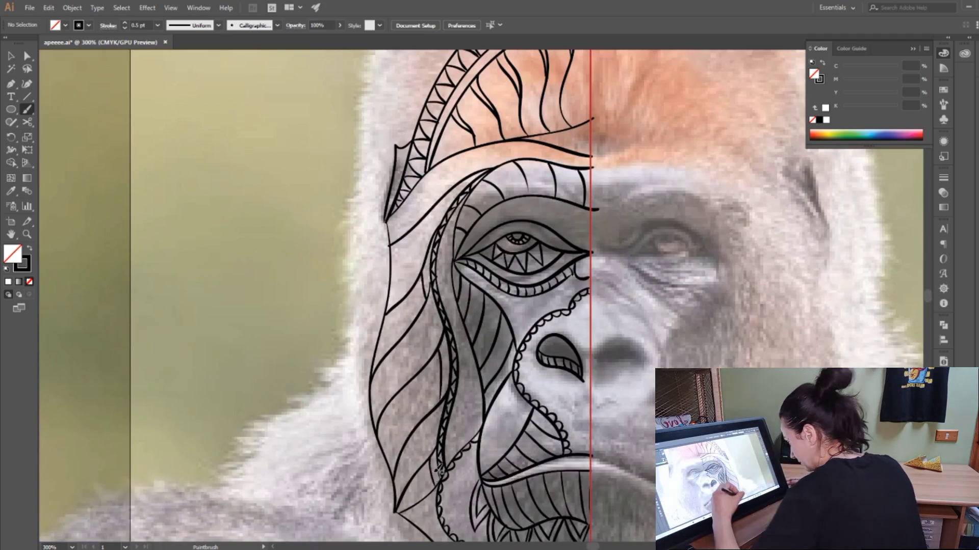
Step: Fill the upper closed section of the outer cheek with dense flowing lines that follow its diagonals
left_click_drag(421, 281, 388, 317)
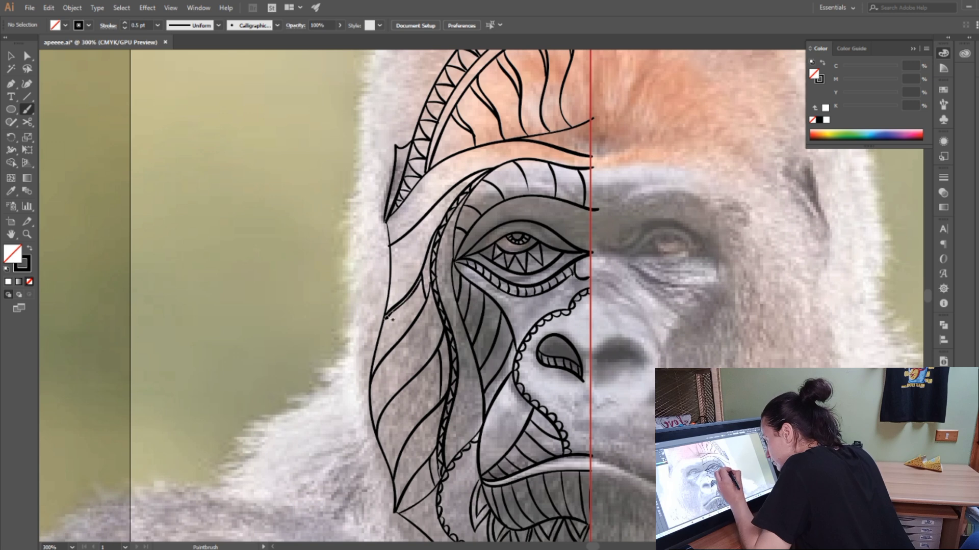
left_click_drag(428, 283, 378, 346)
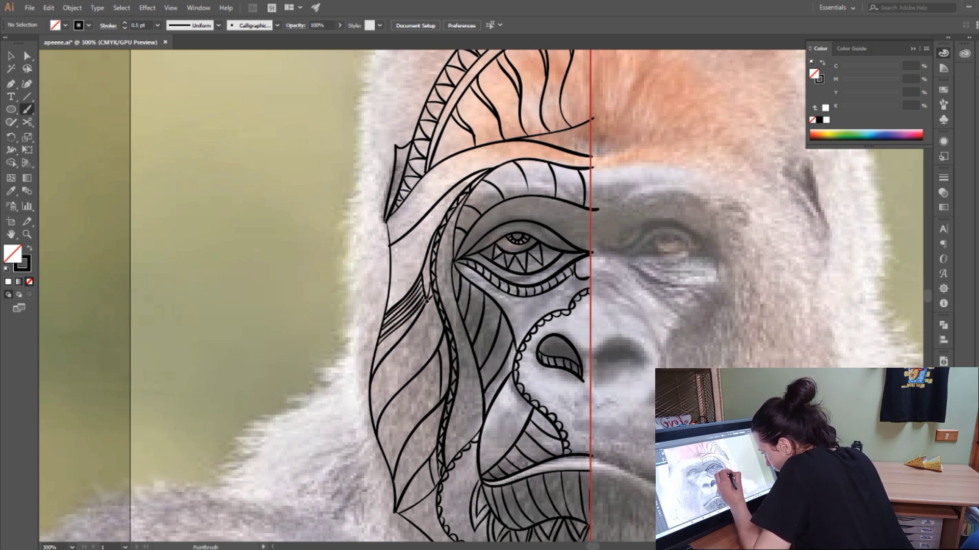
left_click_drag(433, 294, 398, 331)
left_click_drag(424, 304, 380, 352)
left_click_drag(414, 320, 374, 367)
Step: Fill the middle and lowest closed sections of the outer cheek with dense flowing lines like strands of fur
mouse_move(441, 352)
left_mouse_down()
mouse_move(401, 396)
mouse_move(379, 446)
left_mouse_up()
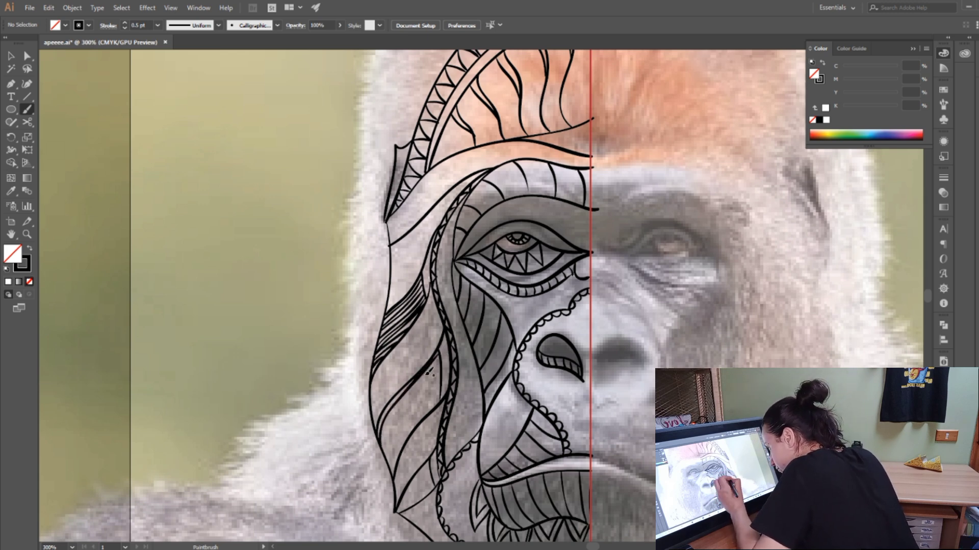
left_click_drag(426, 376, 382, 449)
left_click_drag(439, 369, 386, 457)
left_click_drag(433, 383, 391, 457)
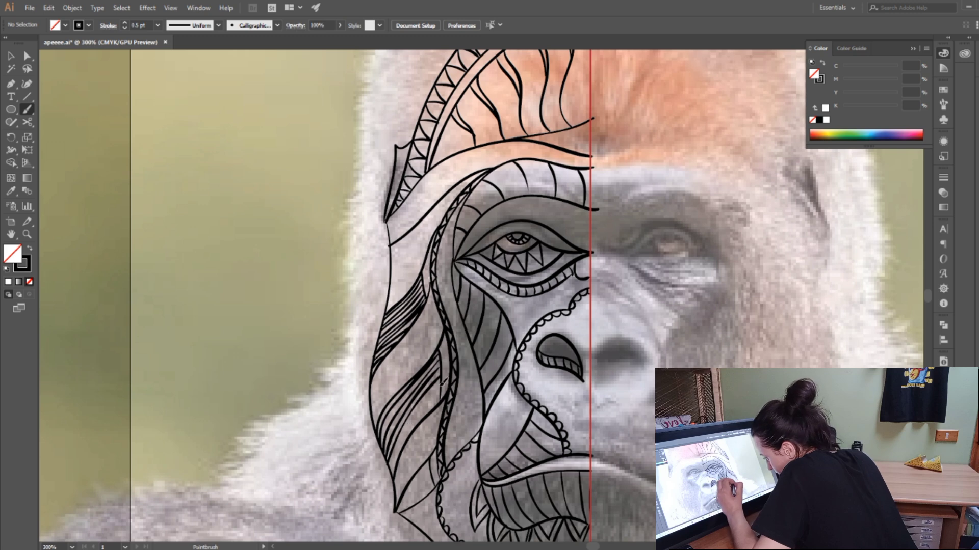
left_click_drag(443, 381, 394, 471)
mouse_move(444, 390)
left_mouse_down()
mouse_move(397, 458)
mouse_move(398, 510)
left_mouse_up()
mouse_move(435, 465)
left_mouse_down()
mouse_move(405, 506)
mouse_move(411, 502)
left_mouse_up()
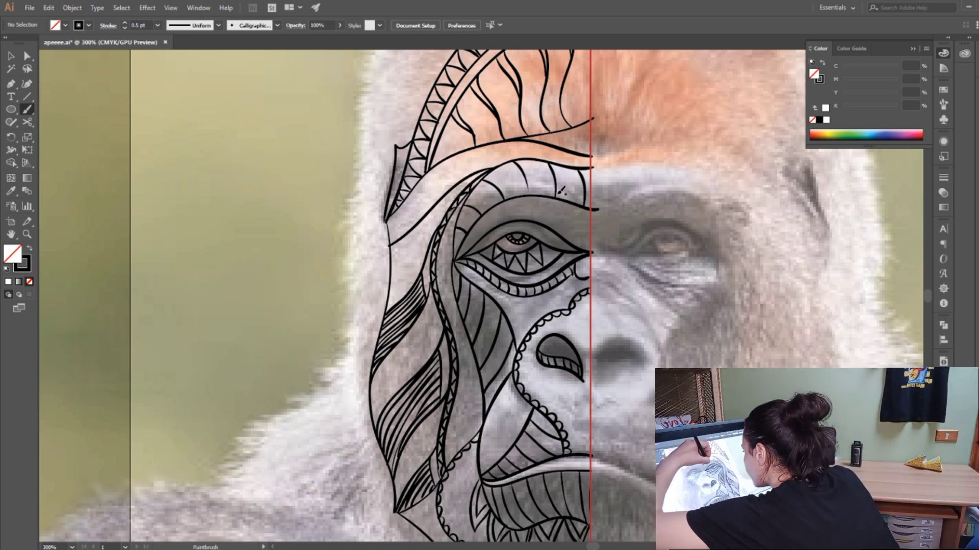
Step: Fill each segment of the brow band with fine hatching in varying directions, from the guide line around to the outer eye corner
mouse_move(558, 178)
left_mouse_down()
mouse_move(573, 199)
mouse_move(586, 204)
mouse_move(584, 193)
left_mouse_up()
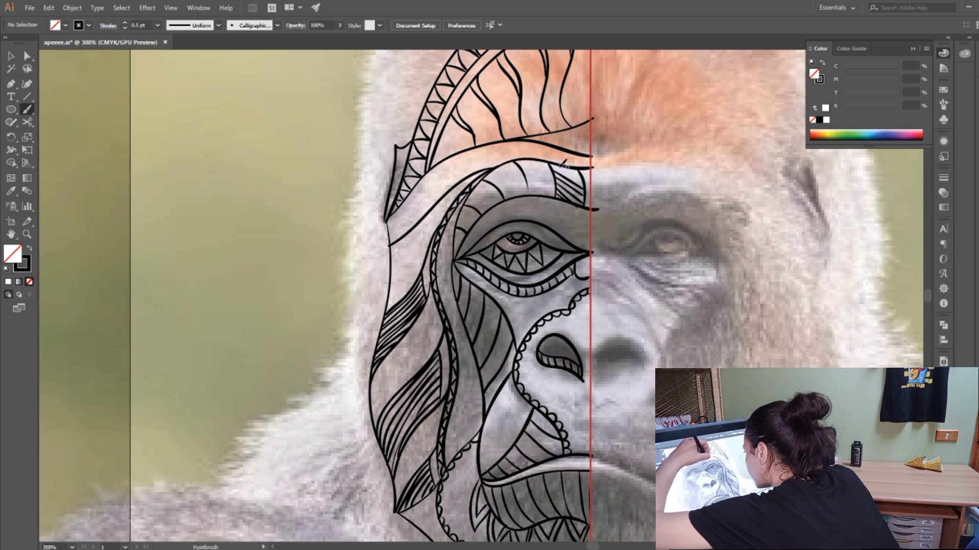
left_click_drag(552, 161, 581, 184)
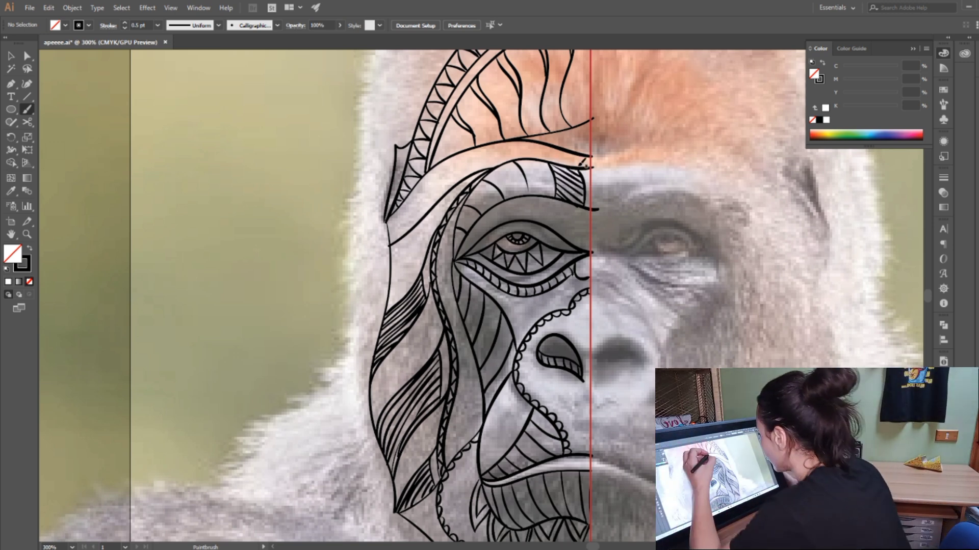
left_click_drag(538, 158, 549, 193)
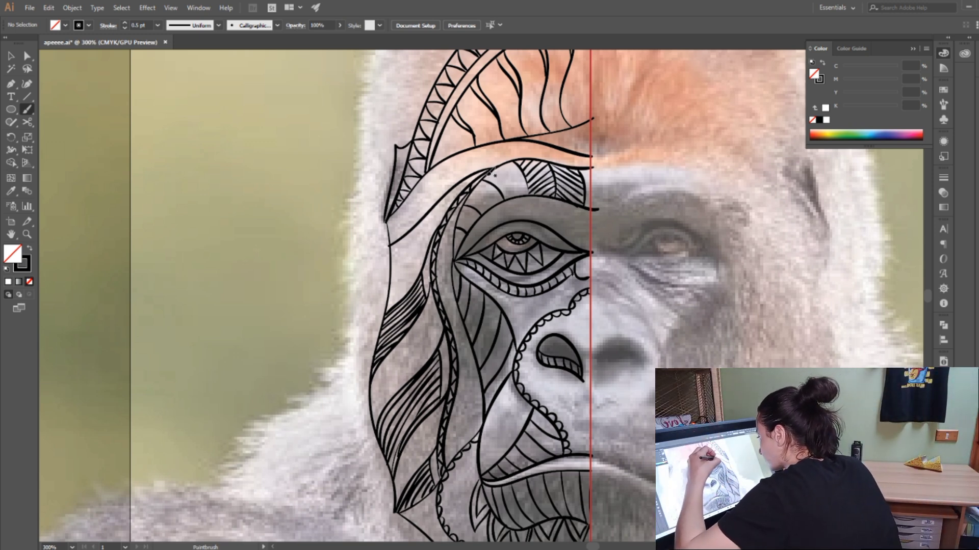
mouse_move(489, 164)
left_mouse_down()
mouse_move(515, 200)
mouse_move(535, 194)
left_mouse_up()
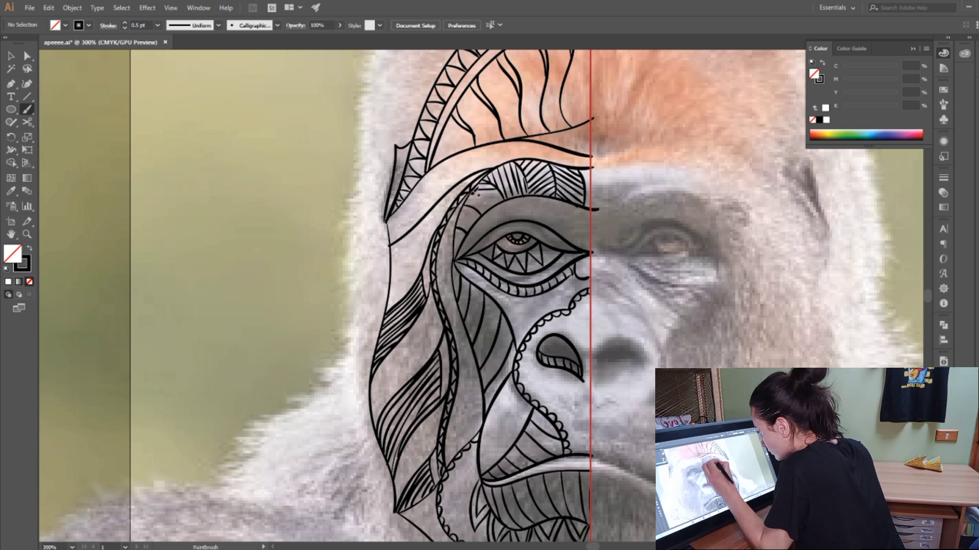
left_click_drag(475, 192, 503, 196)
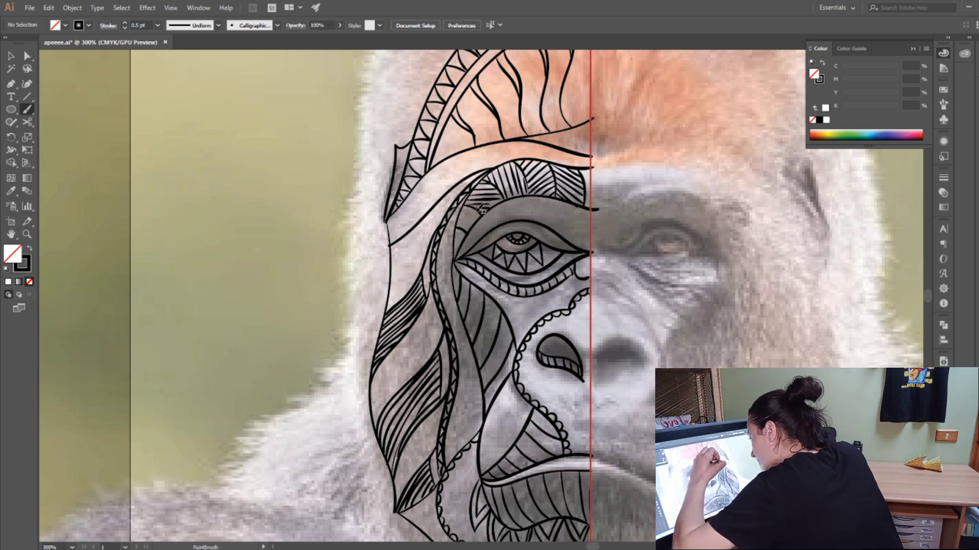
left_click_drag(474, 209, 470, 224)
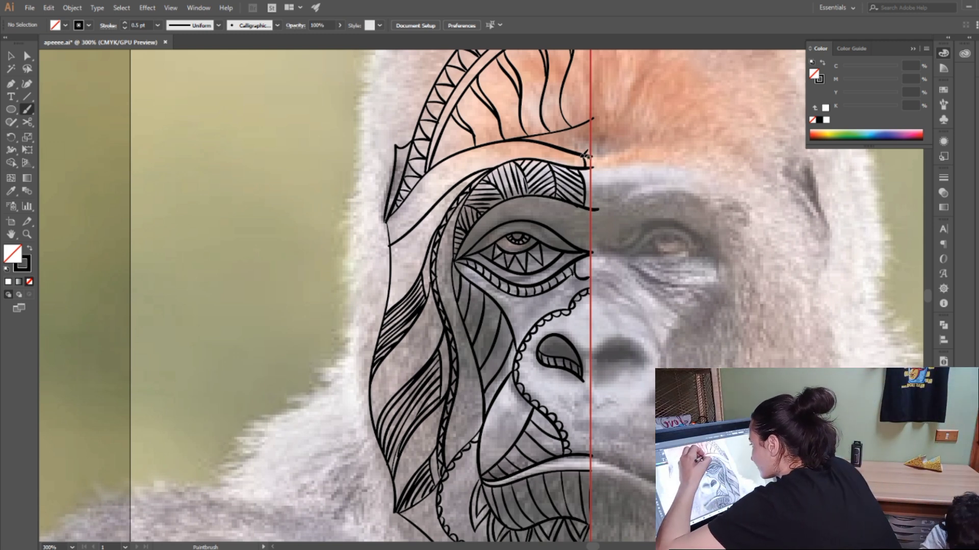
Step: Fill the band above the brow and the upper eyelid with zigzag triangles, and add short bars in the wedge beside the guide line
mouse_move(571, 154)
left_mouse_down()
mouse_move(568, 168)
mouse_move(578, 164)
mouse_move(553, 157)
left_mouse_up()
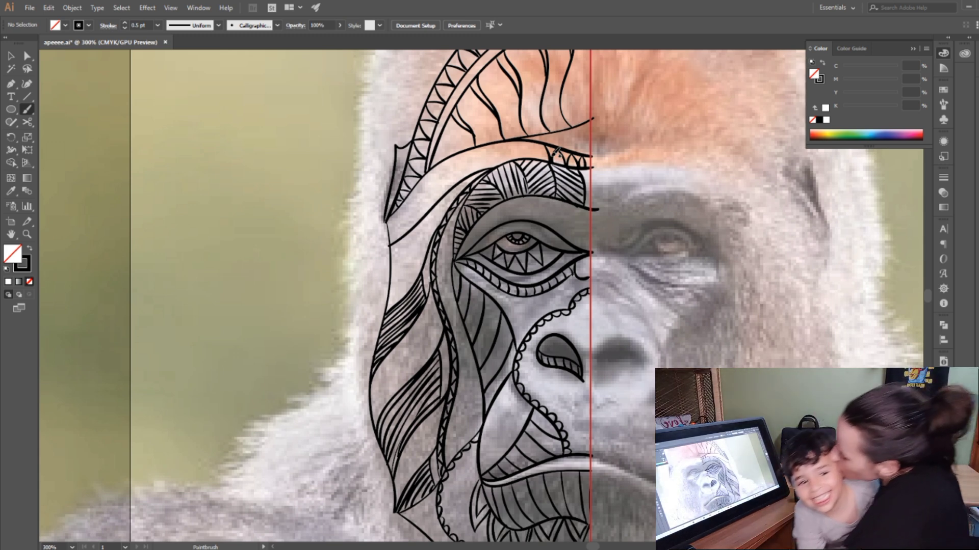
mouse_move(515, 145)
left_mouse_down()
mouse_move(504, 162)
mouse_move(507, 140)
mouse_move(505, 152)
mouse_move(470, 150)
mouse_move(482, 165)
mouse_move(468, 149)
mouse_move(419, 186)
mouse_move(433, 196)
mouse_move(417, 190)
mouse_move(421, 214)
left_mouse_up()
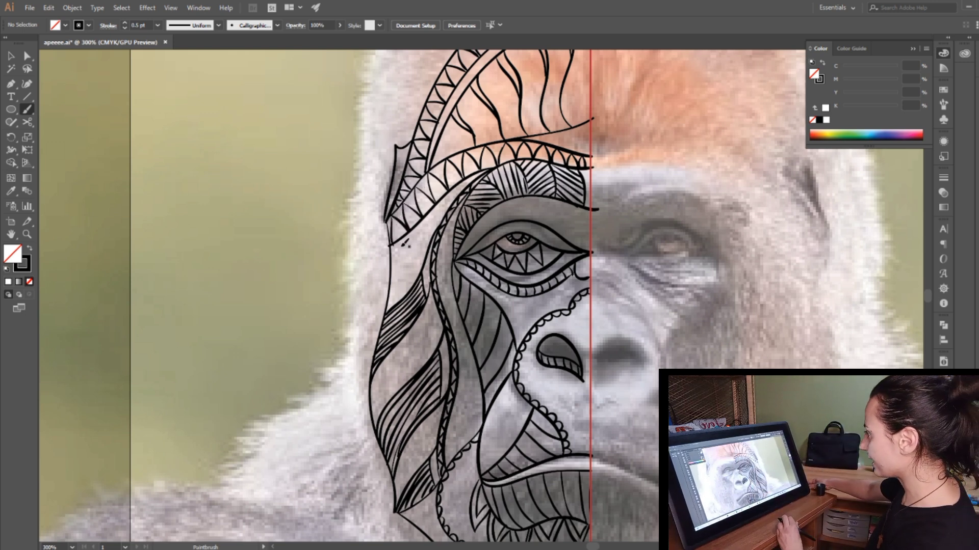
mouse_move(540, 139)
left_mouse_down()
mouse_move(559, 131)
mouse_move(565, 143)
mouse_move(585, 136)
mouse_move(574, 147)
mouse_move(581, 127)
mouse_move(590, 150)
mouse_move(589, 122)
left_mouse_up()
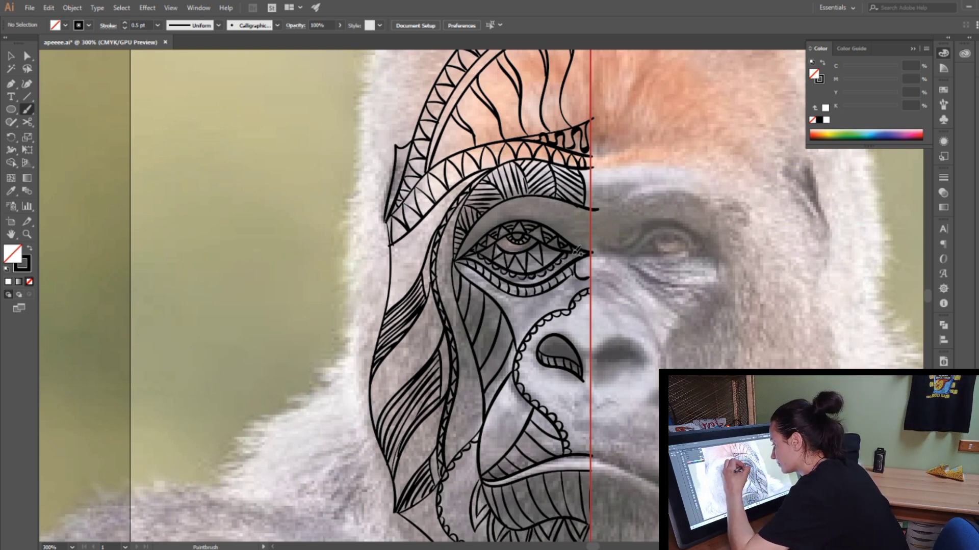
Step: Add curved lines between the under-eye band and the scalloped nose contour, and draw a lined leaf shape on the muzzle above the mouth
left_click_drag(514, 330, 536, 296)
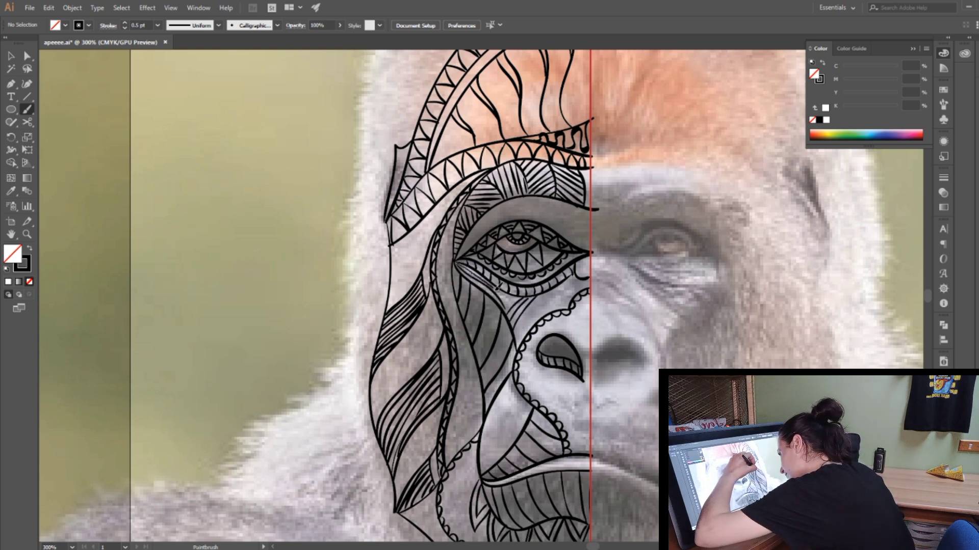
left_click(50, 8)
left_click(80, 23)
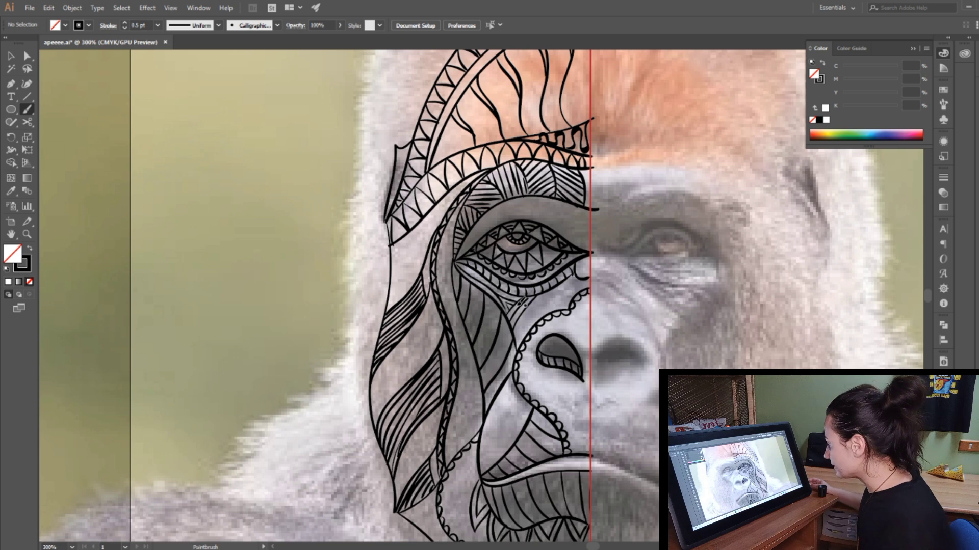
left_click_drag(502, 421, 518, 403)
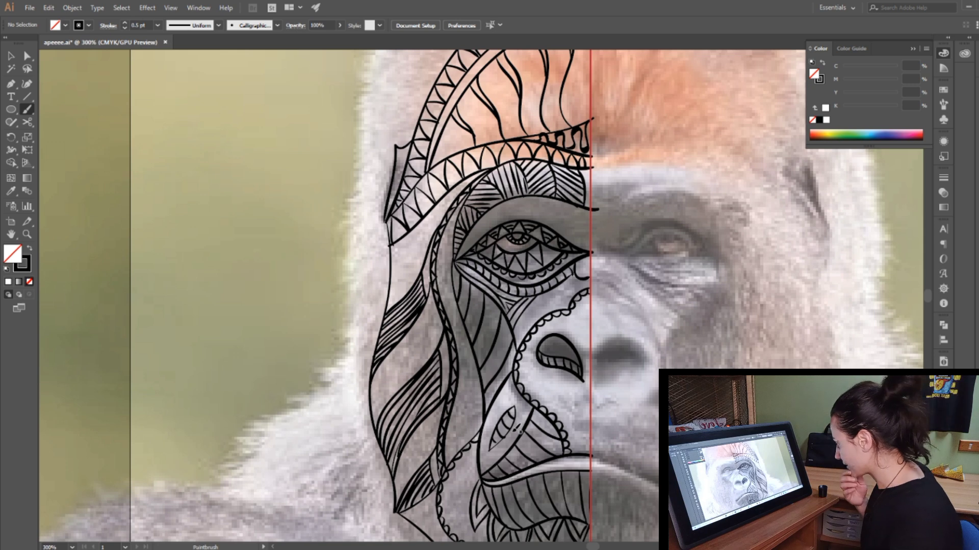
Step: Draw the outer contour of the cheek and head up to the centre guide, plus an inner line forming a band along the crown
mouse_move(390, 224)
left_mouse_down()
mouse_move(361, 292)
mouse_move(375, 377)
left_mouse_up()
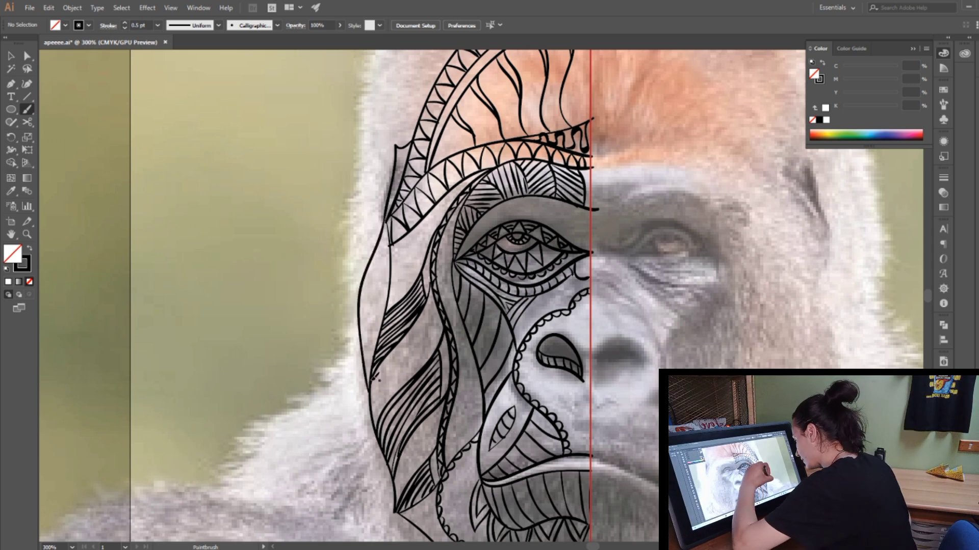
scroll(929, 296, "up", 5)
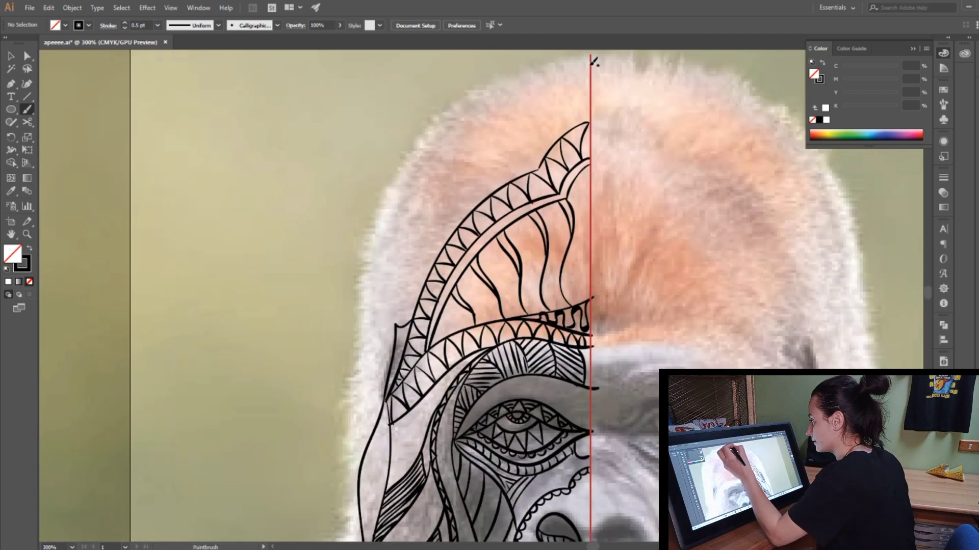
mouse_move(592, 67)
left_mouse_down()
mouse_move(519, 104)
mouse_move(428, 189)
mouse_move(384, 291)
mouse_move(377, 456)
left_mouse_up()
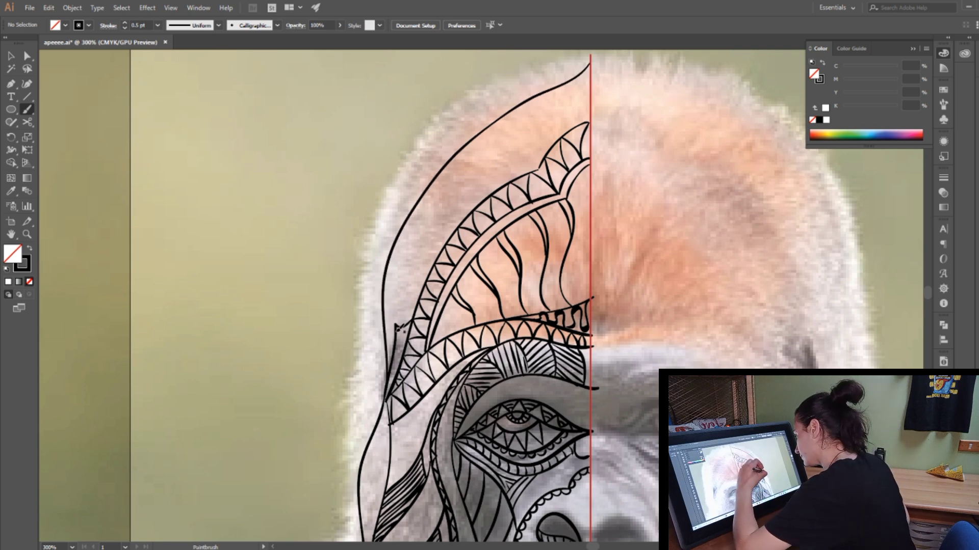
left_click_drag(400, 329, 476, 139)
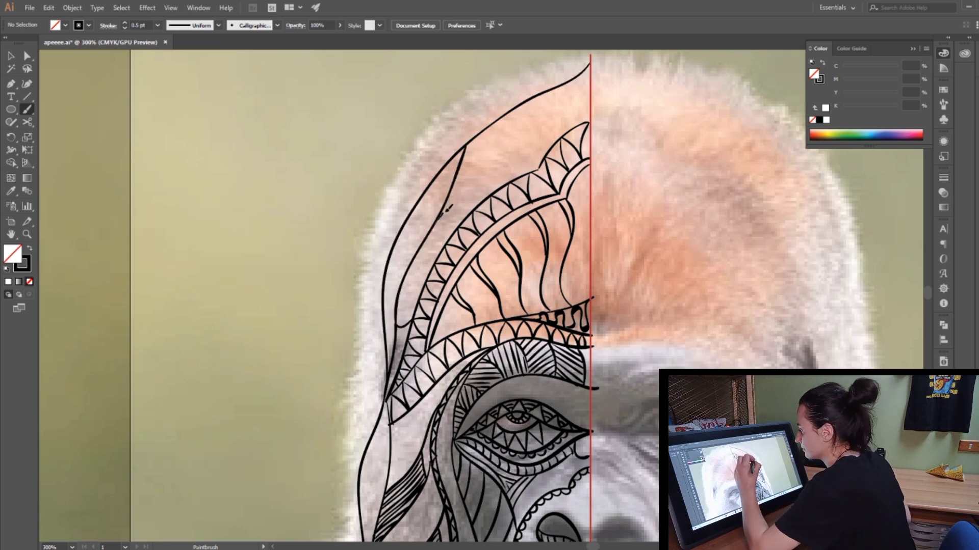
mouse_move(448, 208)
left_mouse_down()
mouse_move(559, 116)
mouse_move(591, 105)
mouse_move(561, 108)
mouse_move(523, 144)
left_mouse_up()
Step: Divide the upper crown band with slanted lines, join them into narrow bars and fill the bars with fine hatching
left_click_drag(506, 111, 503, 158)
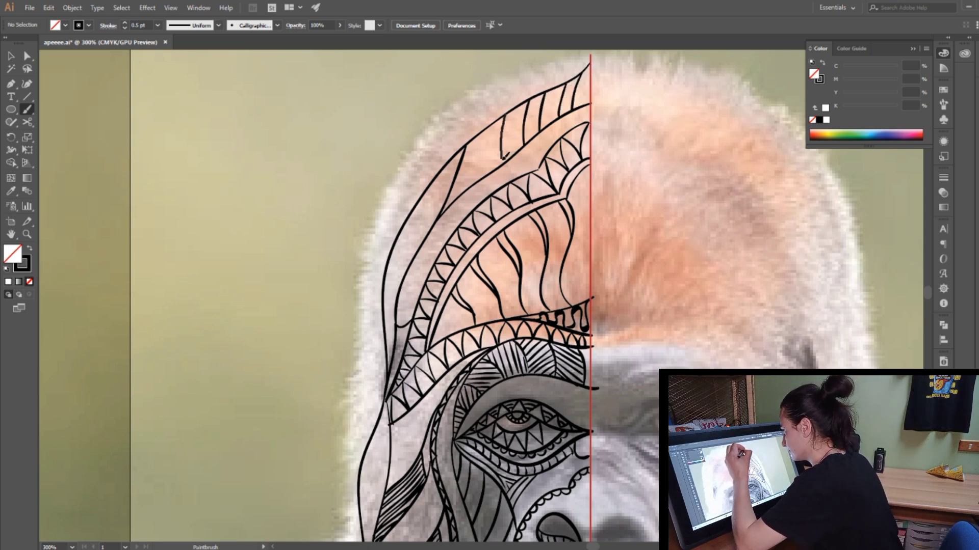
mouse_move(494, 121)
left_mouse_down()
mouse_move(490, 170)
mouse_move(470, 183)
left_mouse_up()
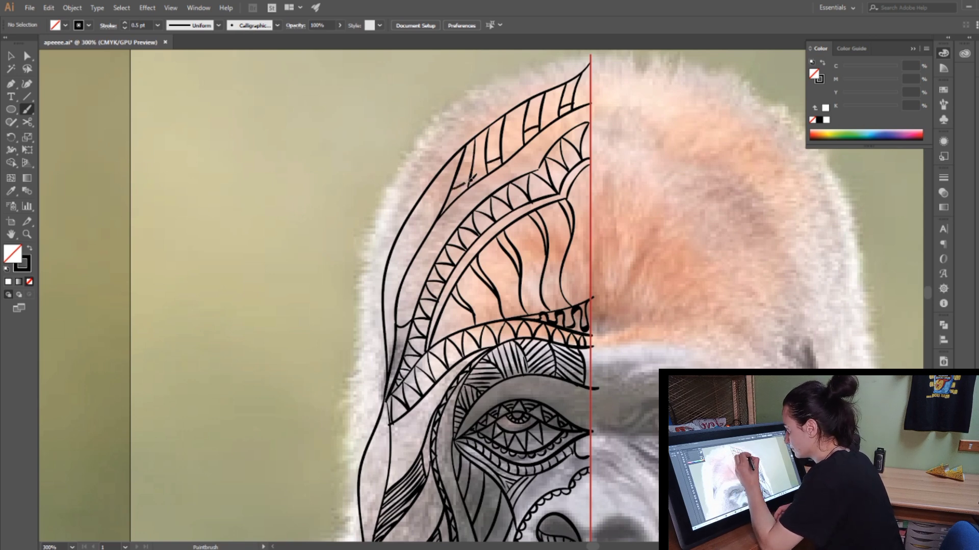
mouse_move(570, 82)
left_mouse_down()
mouse_move(563, 106)
mouse_move(528, 127)
left_mouse_up()
mouse_move(537, 98)
left_mouse_down()
mouse_move(506, 128)
mouse_move(497, 122)
mouse_move(489, 161)
left_mouse_up()
left_click_drag(497, 123, 493, 158)
mouse_move(501, 120)
left_mouse_down()
mouse_move(498, 145)
mouse_move(458, 181)
left_mouse_up()
left_click_drag(472, 141, 465, 185)
left_click_drag(479, 145, 469, 190)
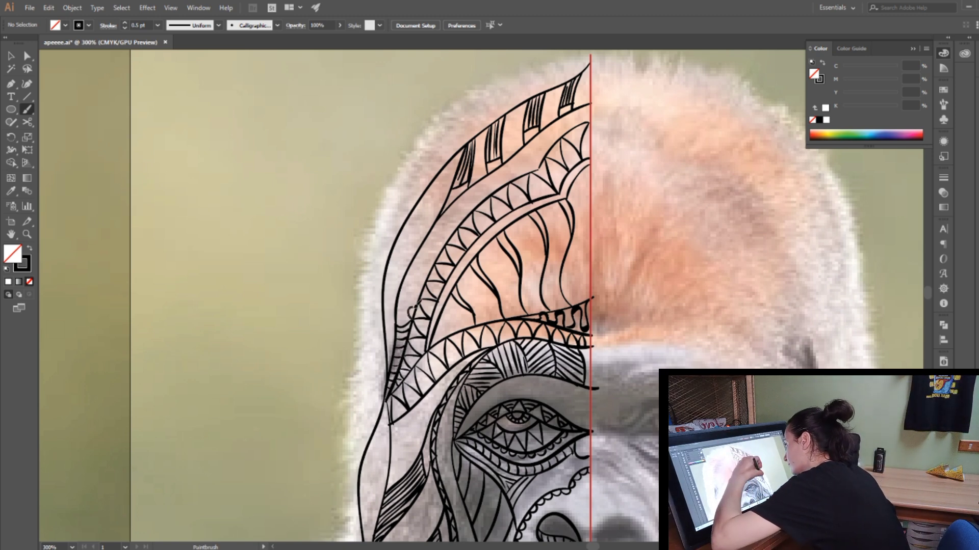
Step: Add a row of scallops along the outer edge of the forehead's triangle band, and divide the lower head band with slanted lines
mouse_move(411, 308)
left_mouse_down()
mouse_move(417, 284)
mouse_move(448, 248)
left_mouse_up()
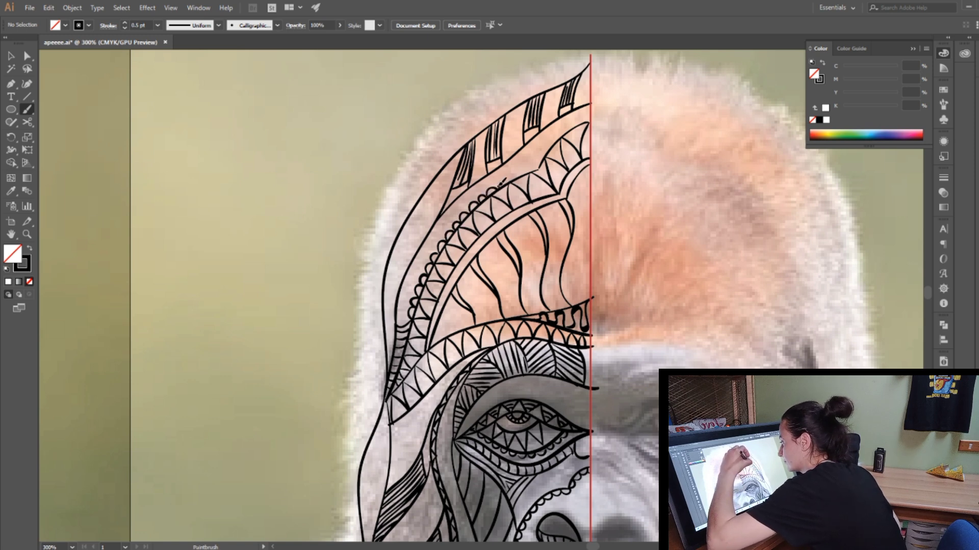
left_click_drag(548, 151, 587, 118)
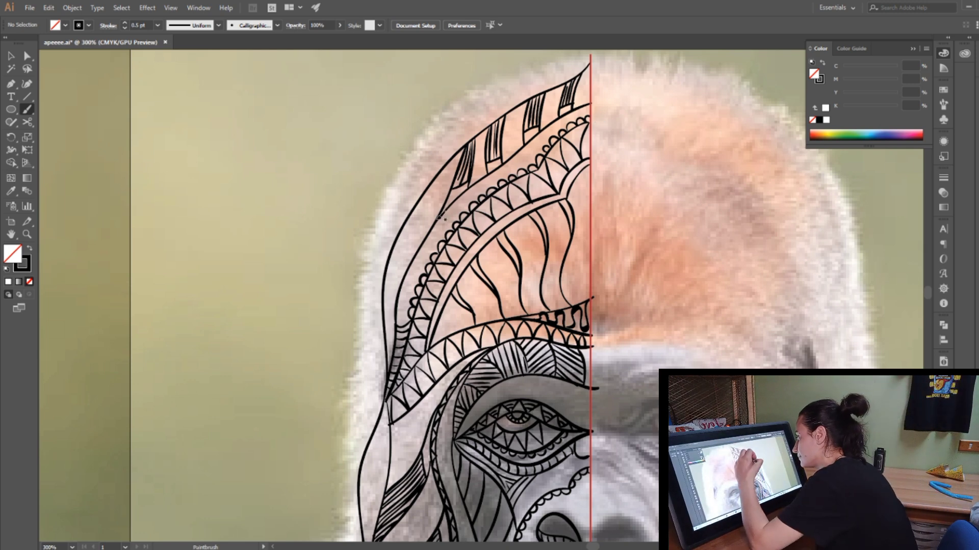
mouse_move(449, 189)
left_mouse_down()
mouse_move(431, 229)
mouse_move(422, 203)
mouse_move(405, 262)
mouse_move(395, 255)
mouse_move(408, 273)
mouse_move(394, 261)
mouse_move(397, 291)
left_mouse_up()
mouse_move(385, 286)
left_mouse_down()
mouse_move(396, 301)
mouse_move(396, 328)
left_mouse_up()
left_click_drag(384, 316, 393, 358)
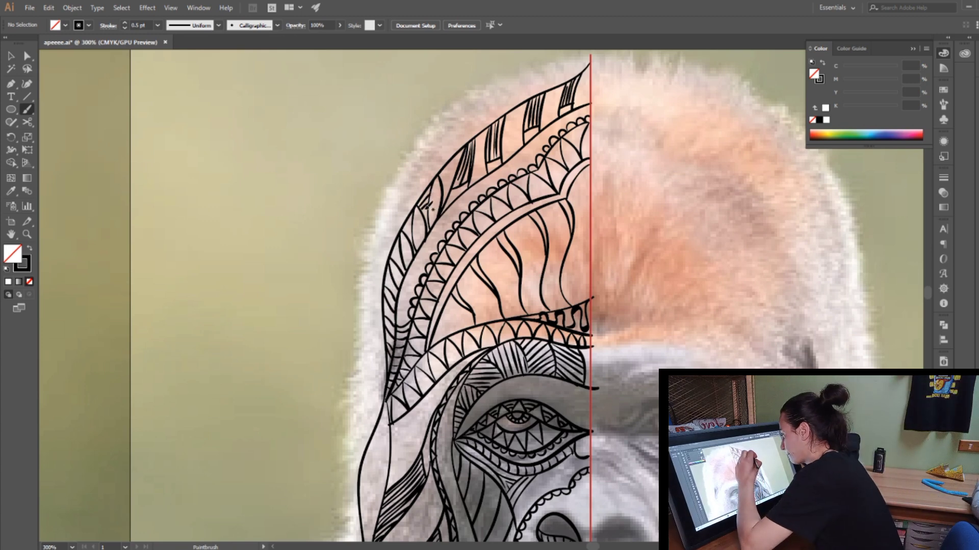
Step: Add small strokes inside the segments of the lower head band and darken the wedge where it meets the hatched crown bars
left_click_drag(409, 224, 414, 232)
left_click_drag(402, 235, 410, 250)
left_click_drag(401, 244, 403, 270)
left_click_drag(391, 266, 396, 289)
left_click_drag(386, 285, 398, 312)
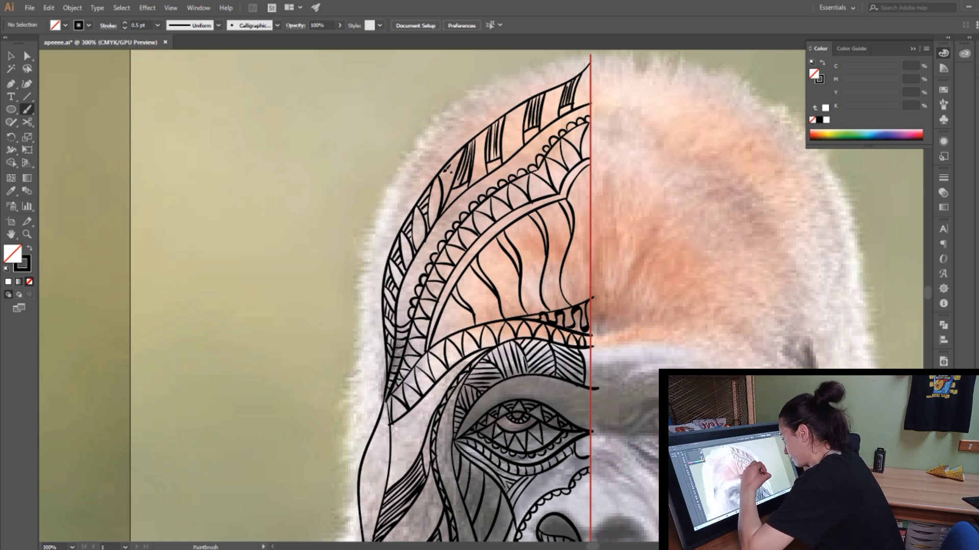
left_click_drag(461, 150, 444, 205)
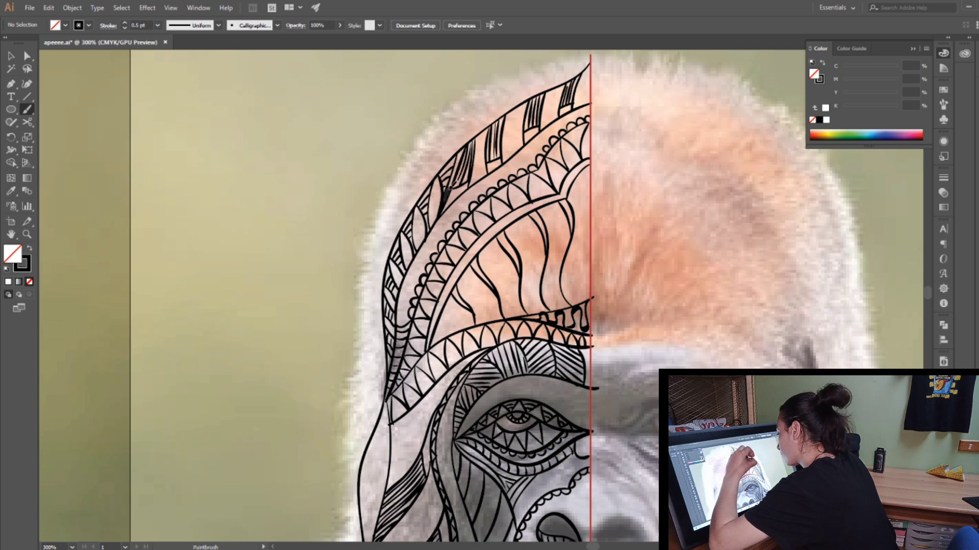
left_click_drag(461, 161, 447, 194)
left_click_drag(468, 148, 453, 176)
left_click_drag(477, 134, 467, 145)
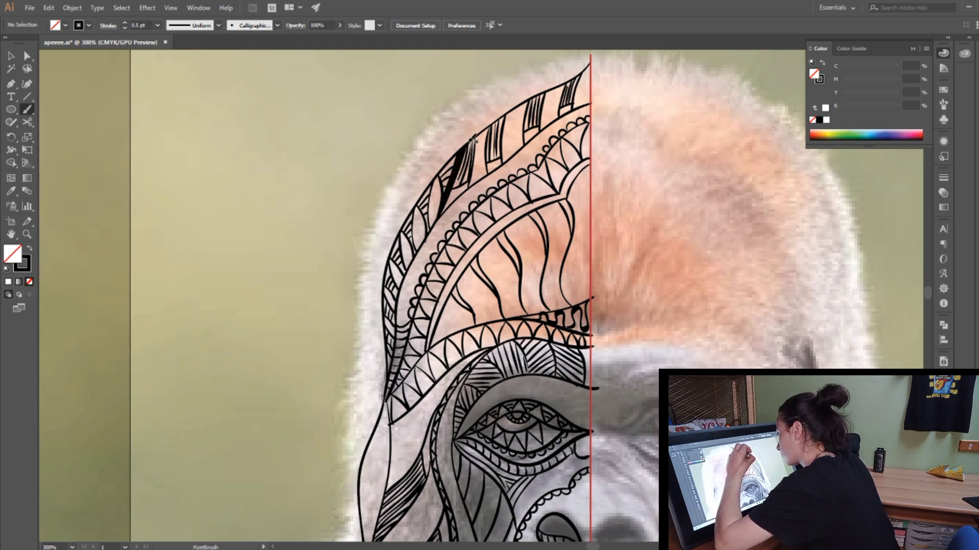
Step: Draw smaller nested shapes inside the zigzag triangles of the band above the brow, from the temple to the centre guide
scroll(929, 294, "down", 7)
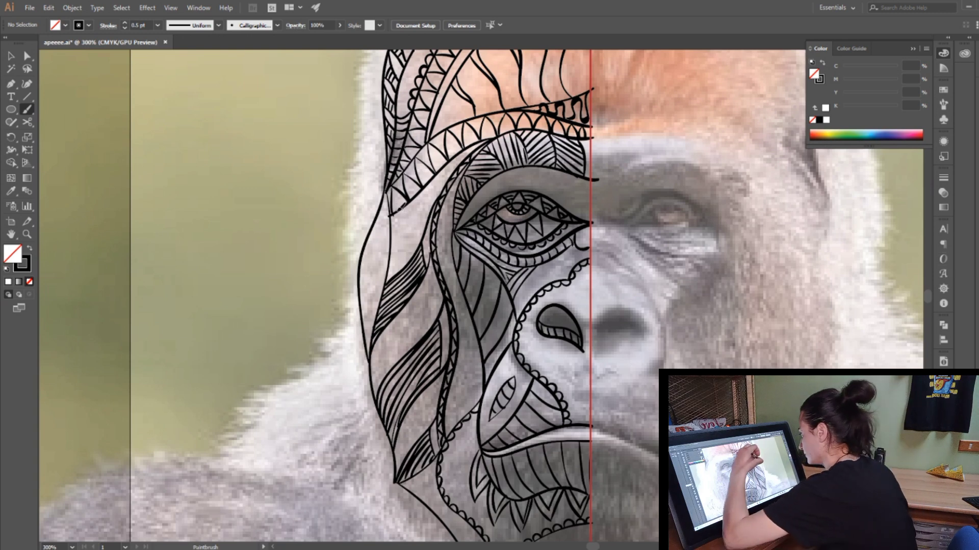
left_click_drag(427, 159, 421, 184)
left_click_drag(439, 144, 433, 169)
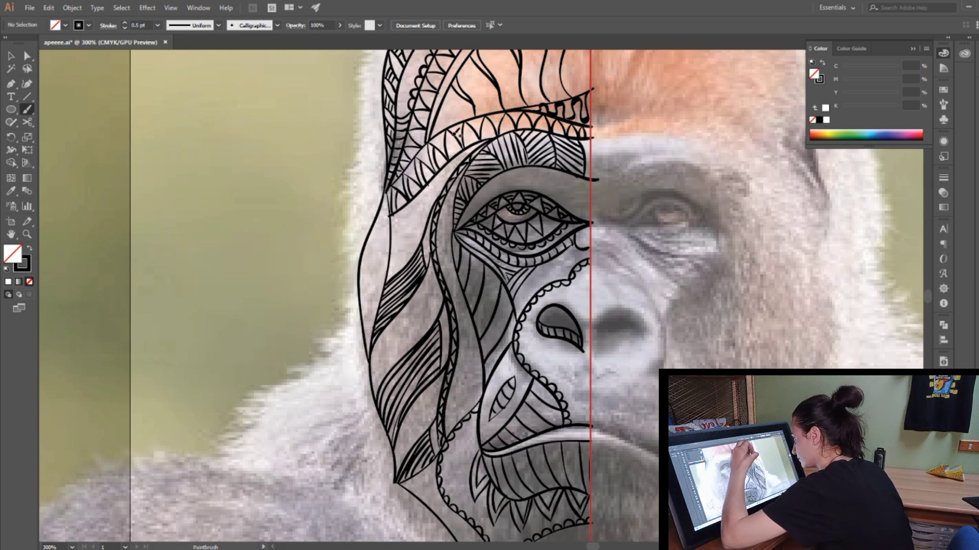
mouse_move(457, 130)
left_mouse_down()
mouse_move(450, 156)
mouse_move(504, 134)
left_mouse_up()
left_click_drag(531, 114, 525, 127)
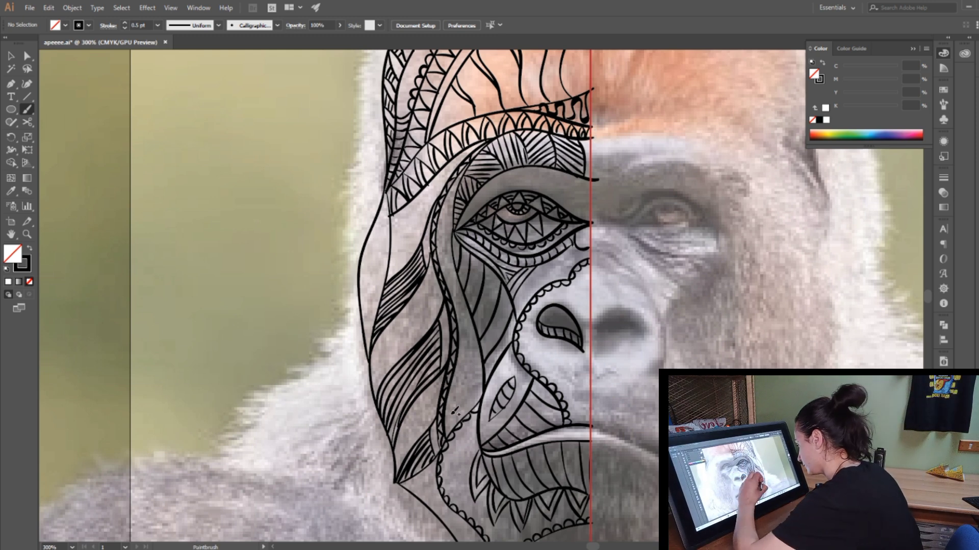
Step: Fill the narrow strip between the outer and inner cheek with nested triangles and curved lines, undoing the looped teardrop drawn there
mouse_move(449, 427)
left_mouse_down()
mouse_move(465, 371)
mouse_move(481, 398)
mouse_move(468, 389)
left_mouse_up()
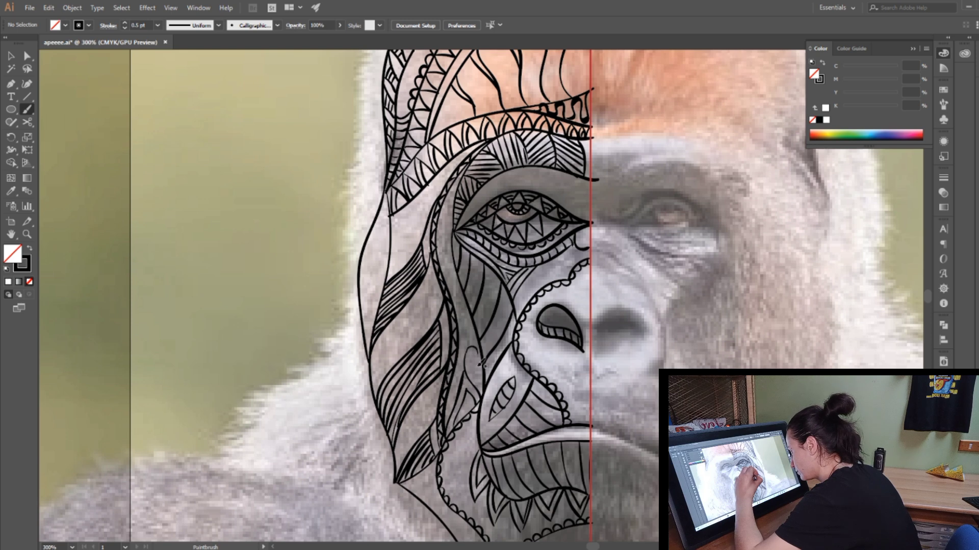
left_click(49, 8)
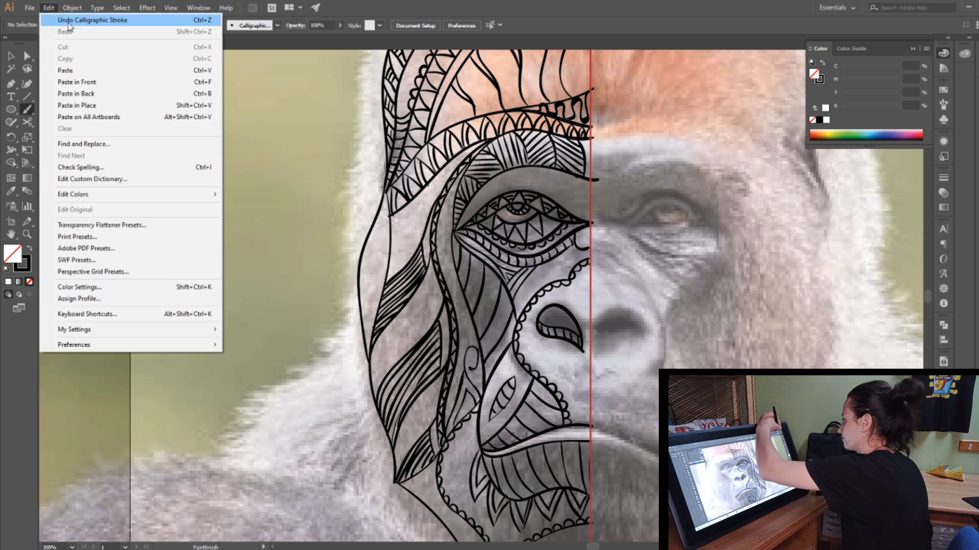
left_click(65, 21)
left_click(49, 9)
left_click(70, 23)
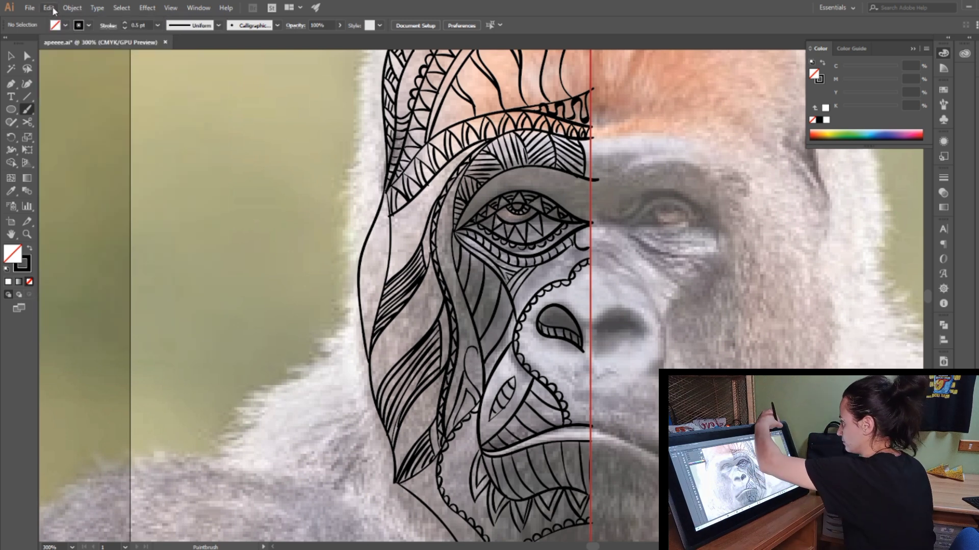
left_click(49, 8)
left_click(73, 25)
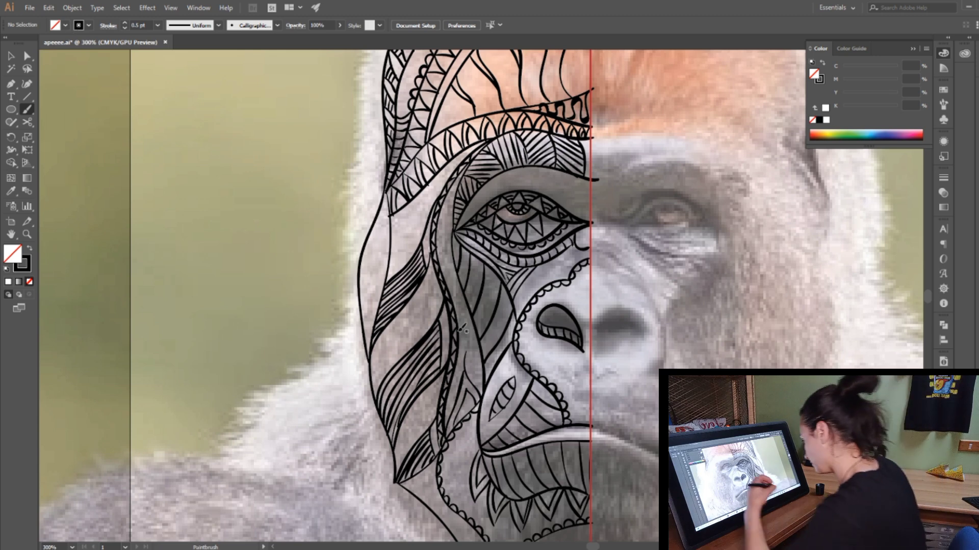
mouse_move(456, 318)
left_mouse_down()
mouse_move(467, 348)
mouse_move(502, 381)
mouse_move(466, 360)
mouse_move(472, 354)
mouse_move(482, 386)
left_mouse_up()
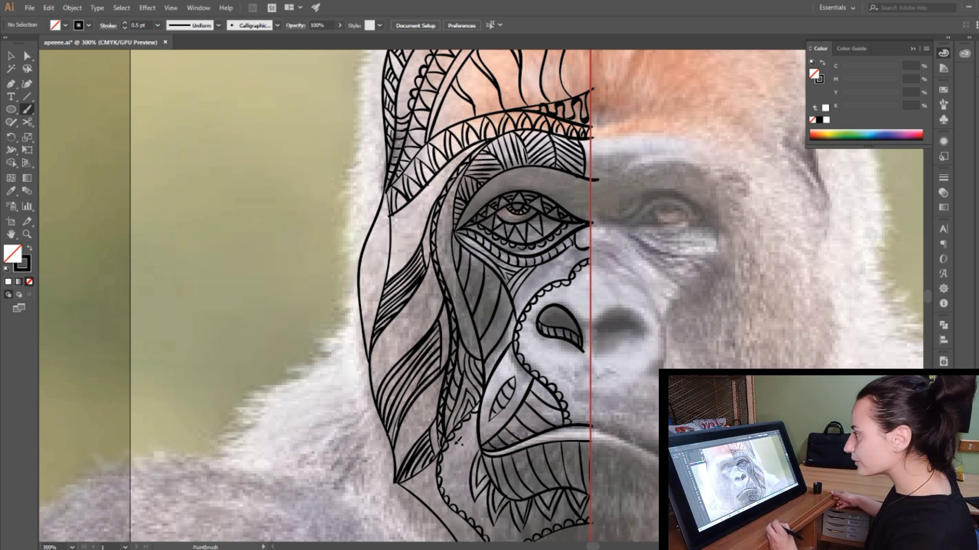
Step: Collapse the colour panel and fill the chin section below the scalloped line with parallel curved lines reaching the centre guide
left_click(913, 49)
scroll(479, 296, "down", 3)
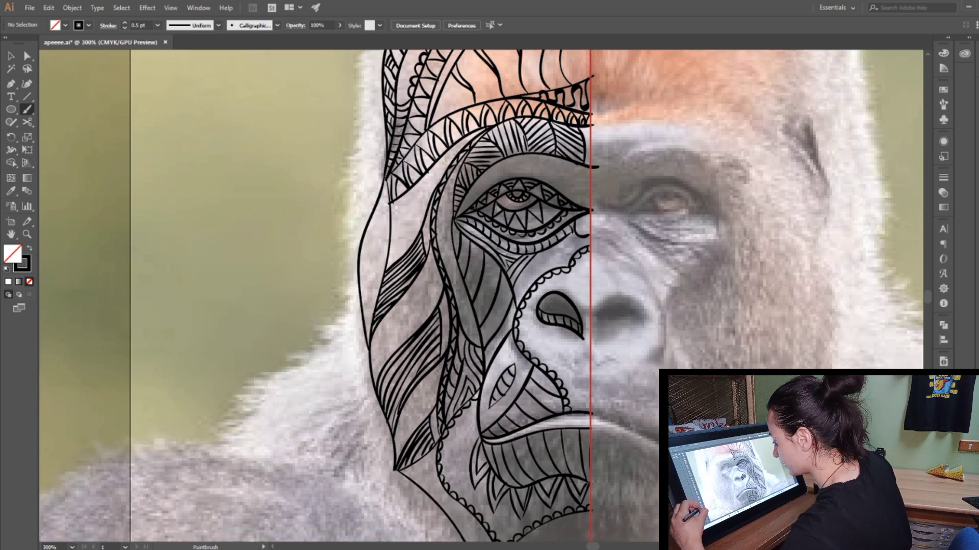
scroll(482, 296, "down", 3)
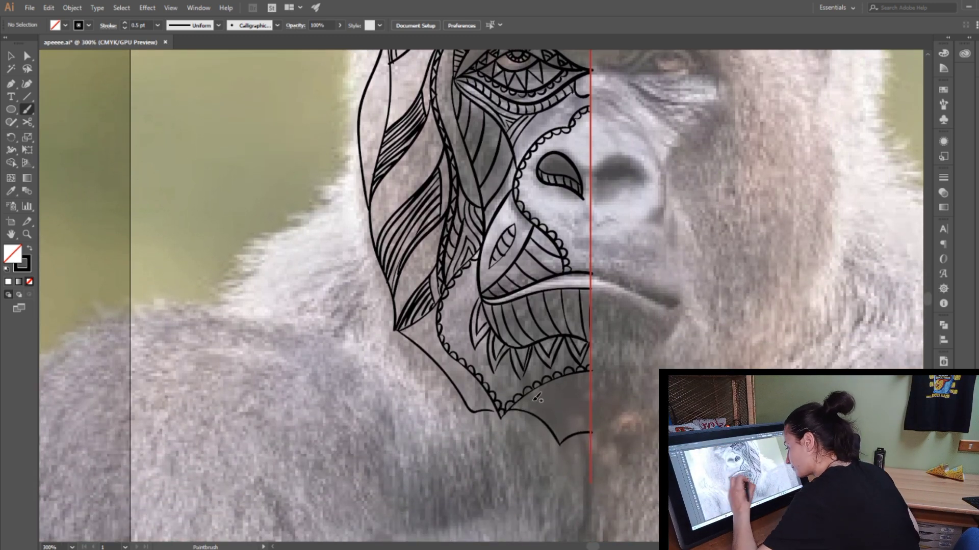
mouse_move(593, 371)
left_mouse_down()
mouse_move(527, 402)
mouse_move(591, 379)
left_mouse_up()
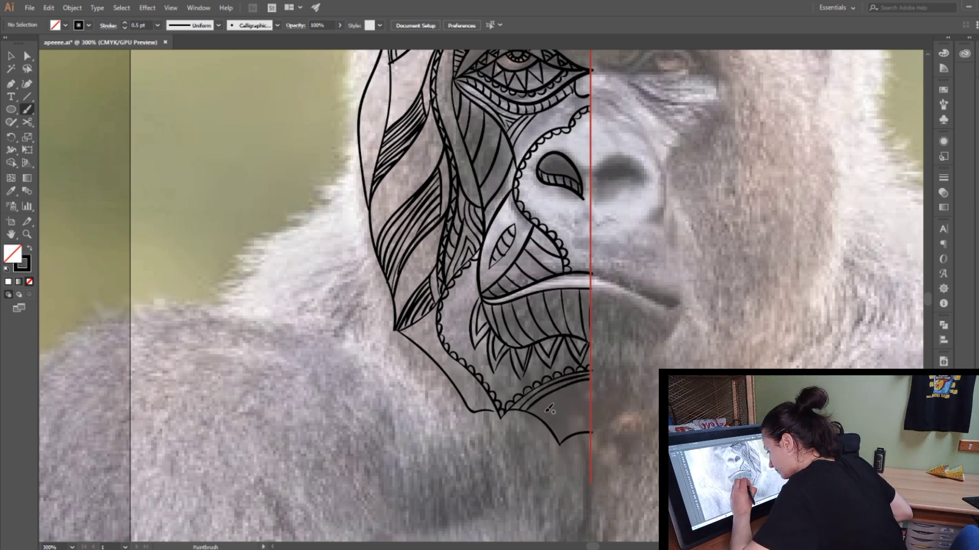
mouse_move(534, 412)
left_mouse_down()
mouse_move(590, 390)
mouse_move(590, 402)
left_mouse_up()
mouse_move(548, 427)
left_mouse_down()
mouse_move(591, 409)
mouse_move(595, 425)
left_mouse_up()
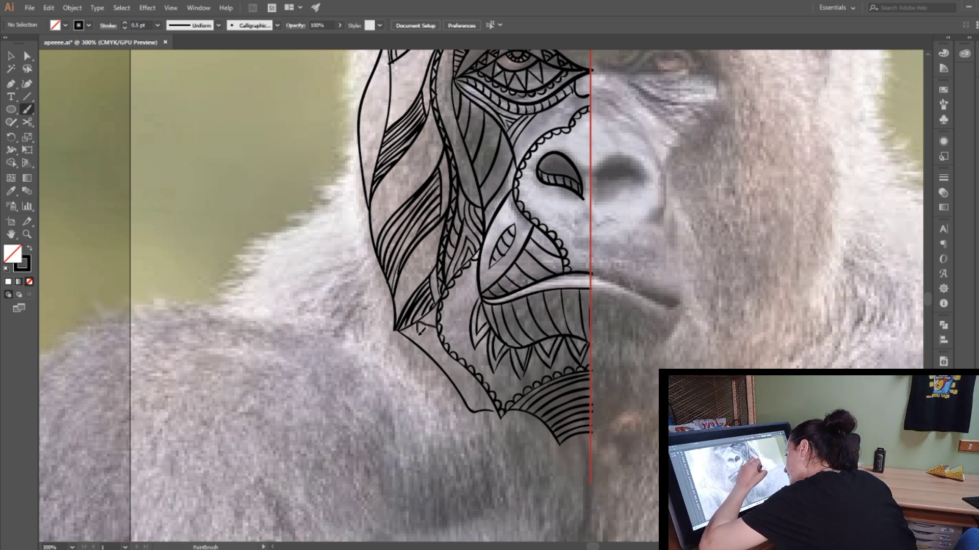
Step: Decorate the strip along the outer jaw with triangular divisions, dots and a circle, down to the chin point
mouse_move(421, 331)
left_mouse_down()
mouse_move(486, 385)
mouse_move(493, 407)
left_mouse_up()
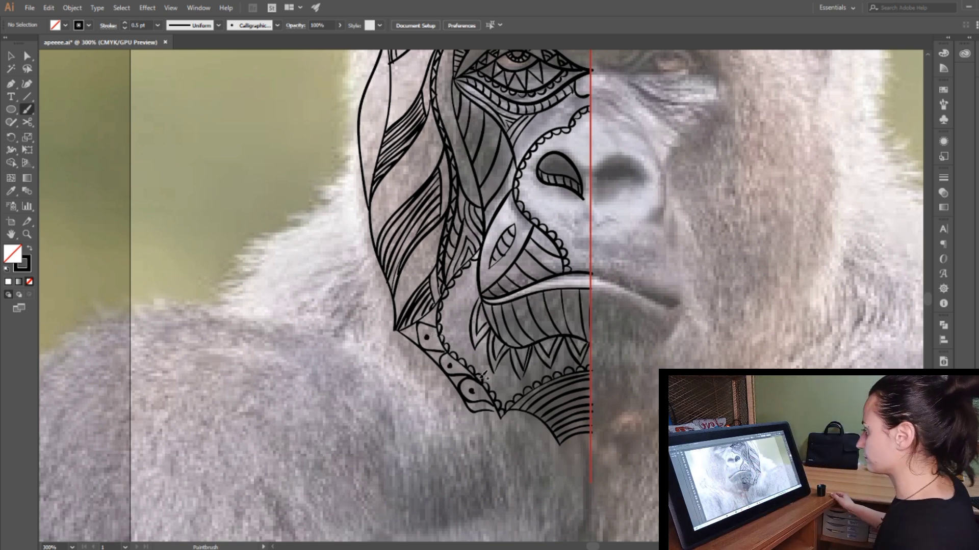
left_click(51, 547)
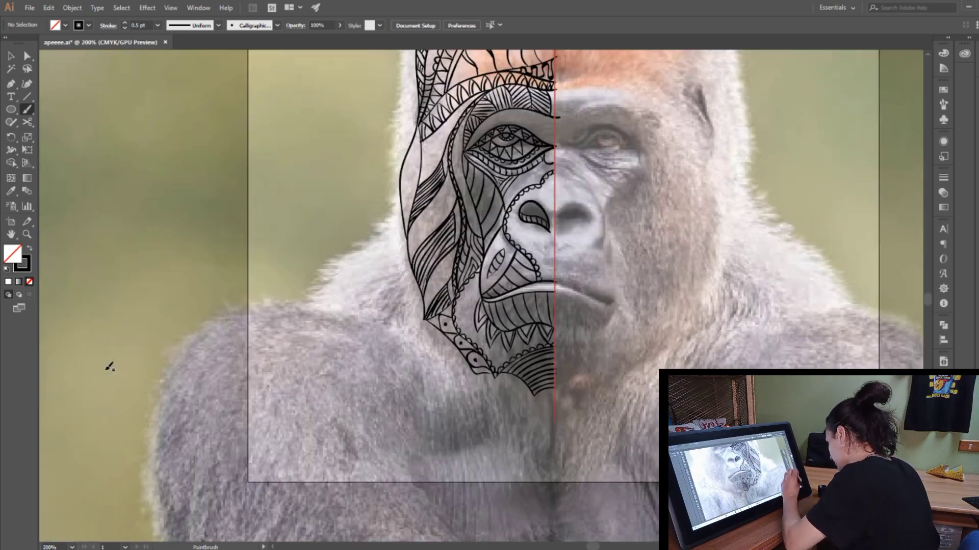
key("ctrl+plus")
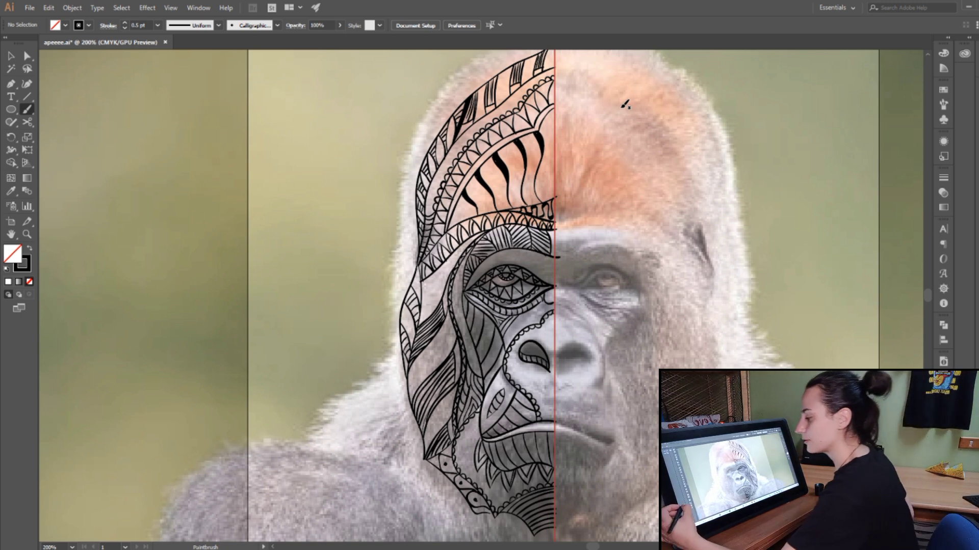
Step: Select all the line art on Layer 3 and group it
key("F7")
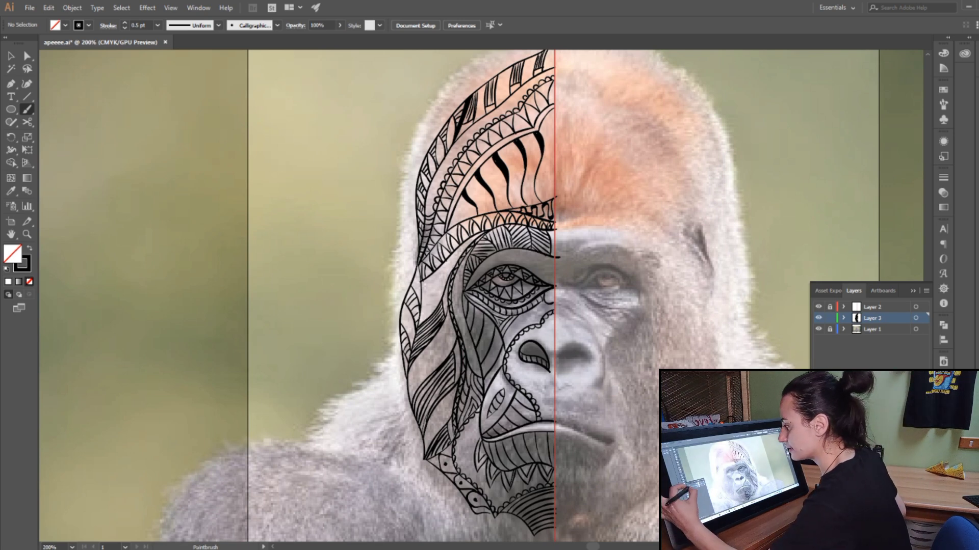
left_click(916, 318)
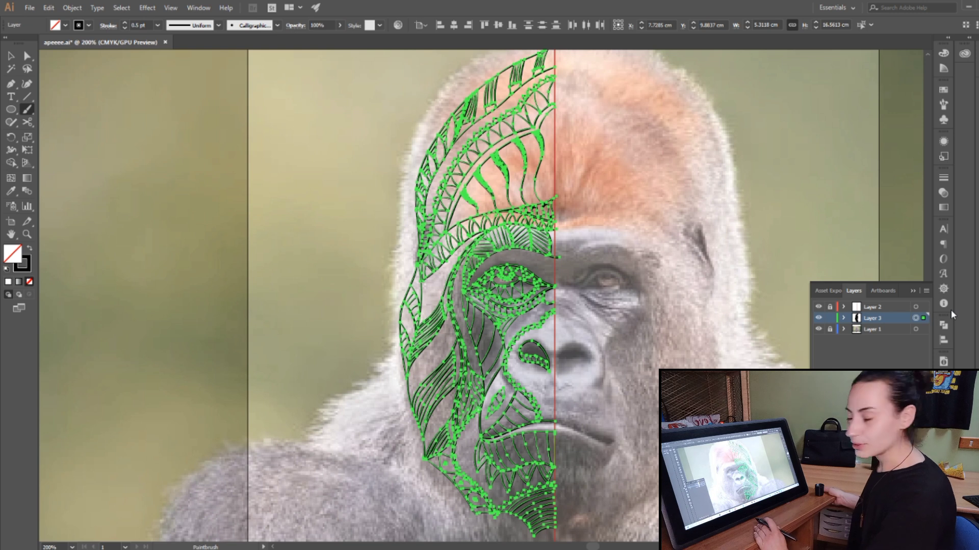
left_click(72, 8)
left_click(101, 46)
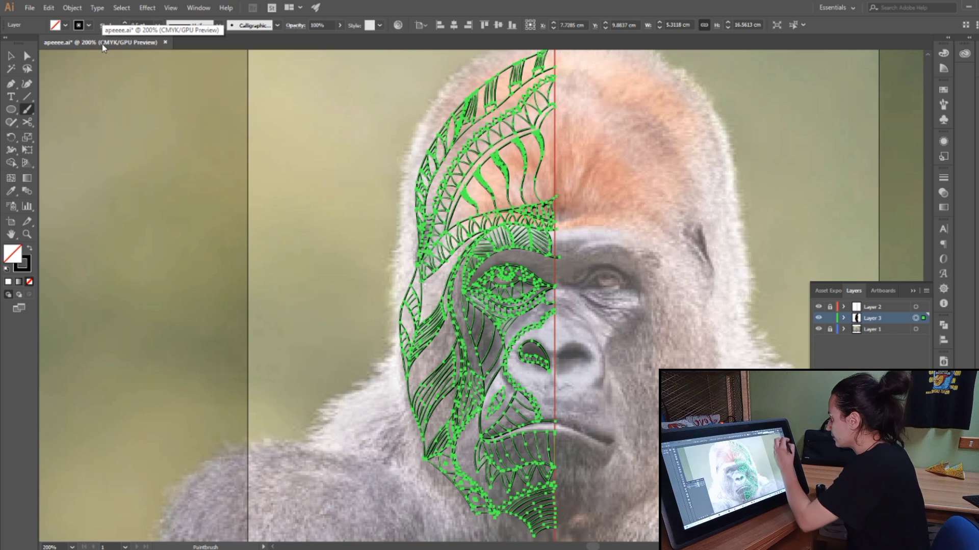
Step: Reflect the grouped half-face across the vertical axis as a copy
left_click(12, 141)
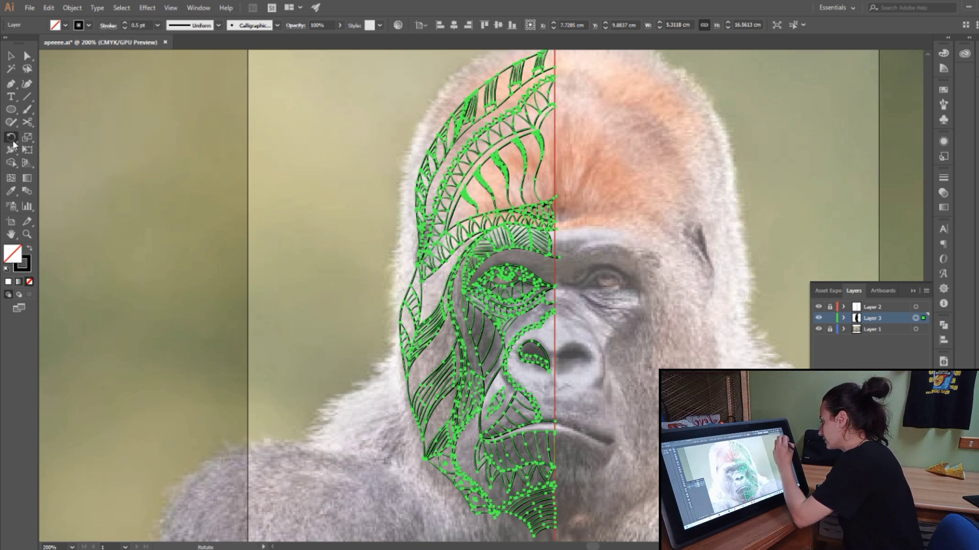
left_click_drag(14, 145, 66, 148)
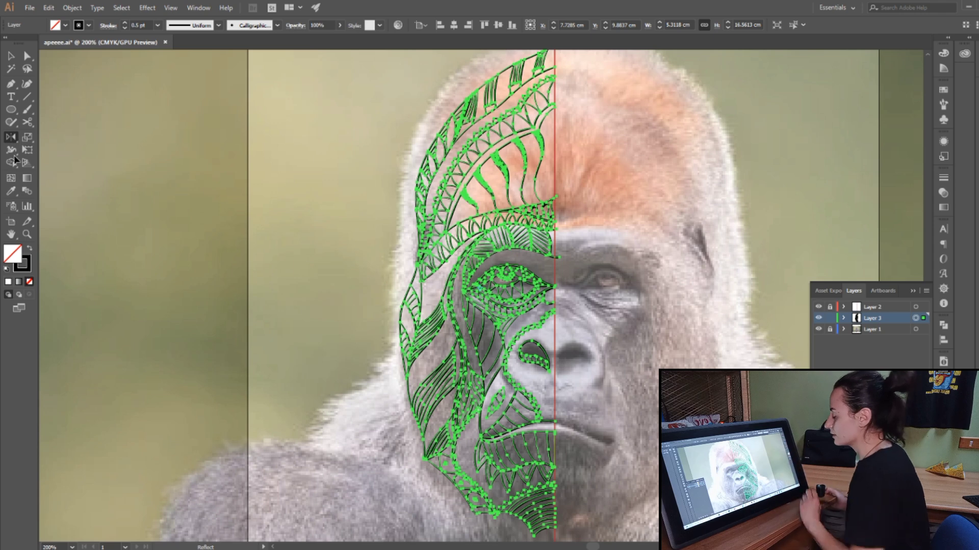
key("Return")
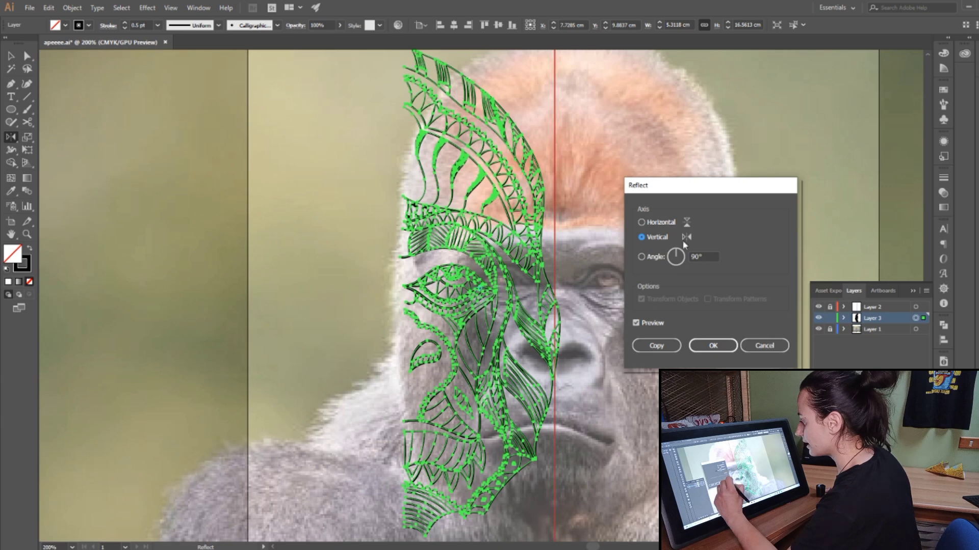
left_click(656, 345)
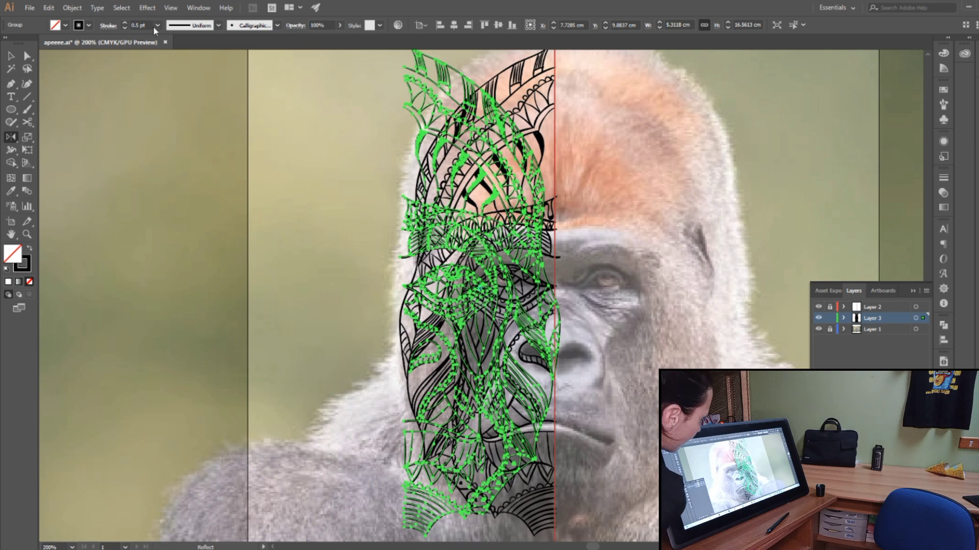
Step: Move the mirrored half-face to the opposite side of the centre guide and nudge it until both halves meet
left_click(10, 56)
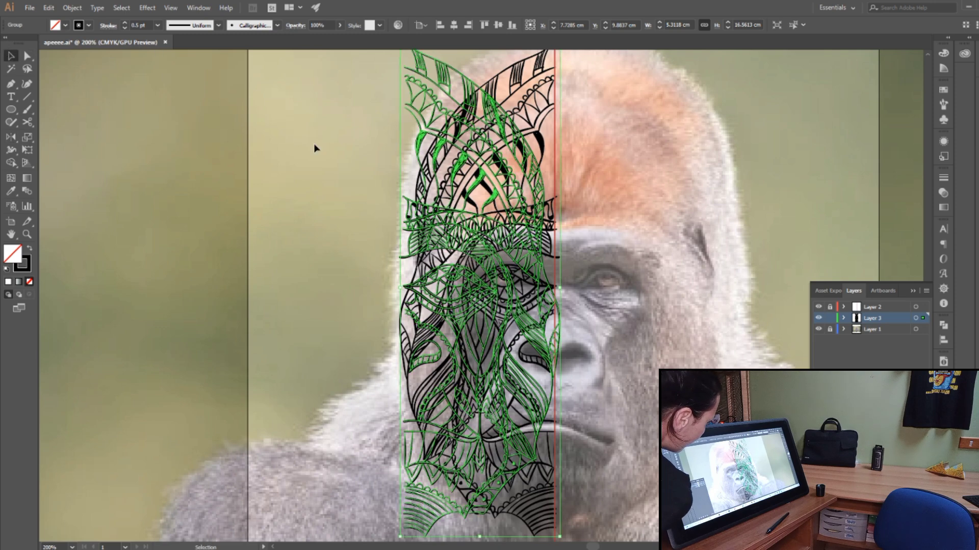
left_click_drag(461, 79, 609, 132)
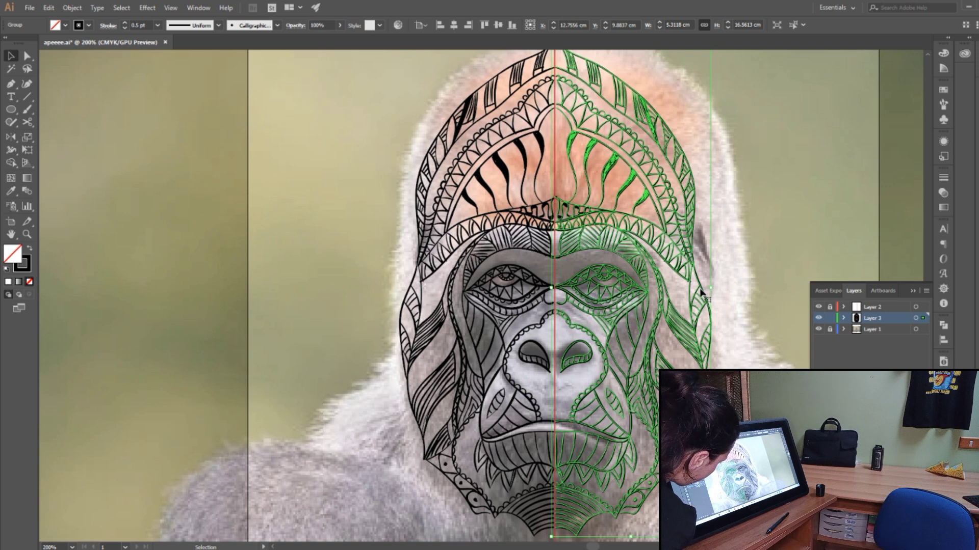
key("Left")
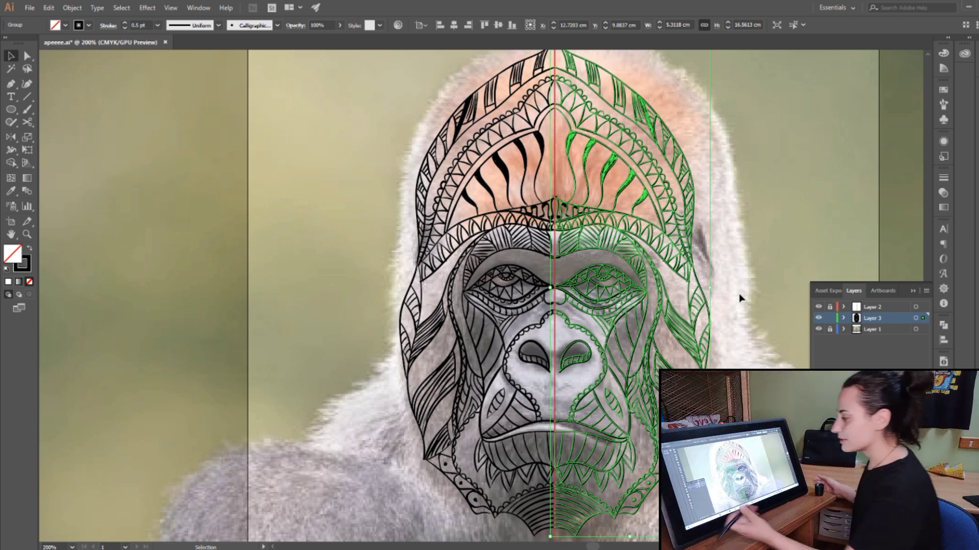
Step: Hide the photo on Layer 1 and the centre guide on Layer 2, leaving the line art on Layer 3 showing
left_click(819, 329)
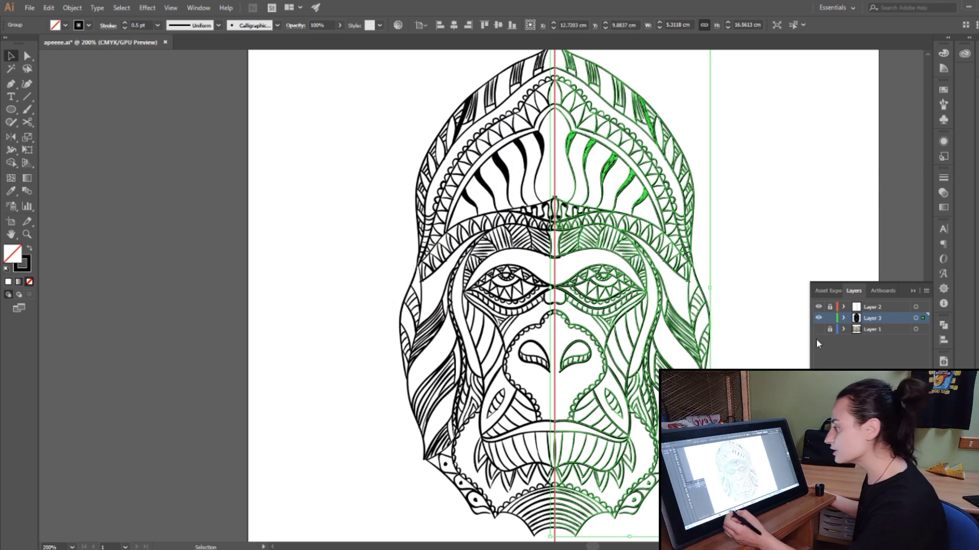
left_click(818, 318)
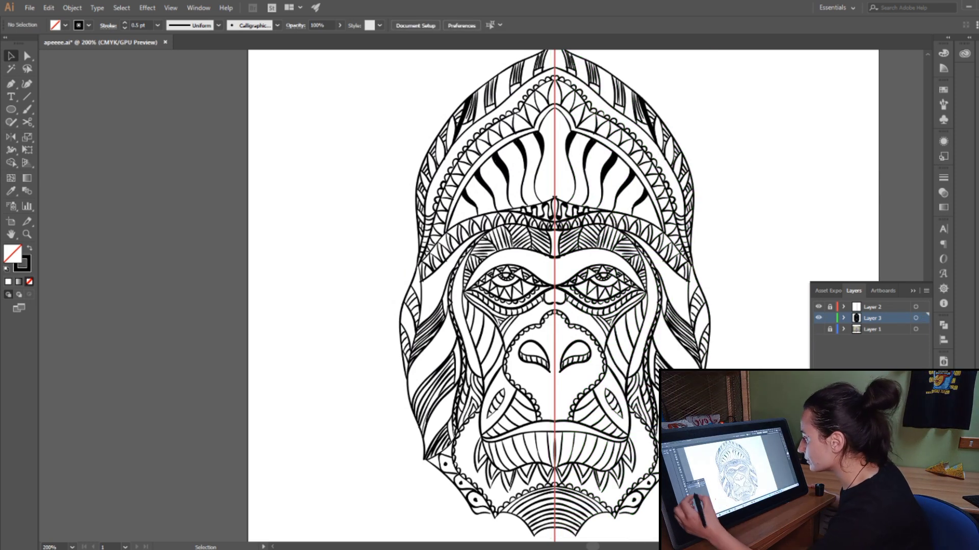
left_click(818, 307)
left_click(818, 318)
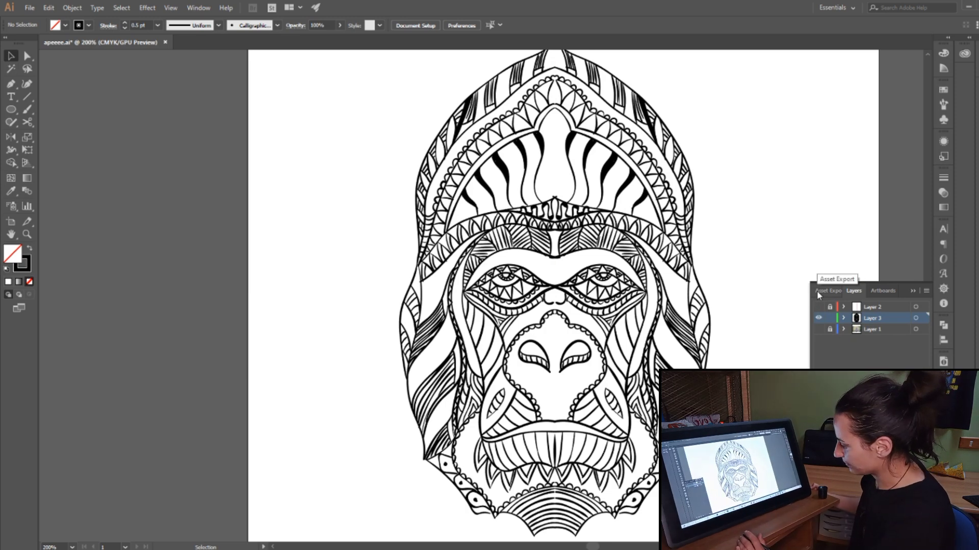
Step: Collapse the layers panel and paint a slender leaf shape of curved 1 pt lines down the middle of the forehead
key("b")
left_click(913, 290)
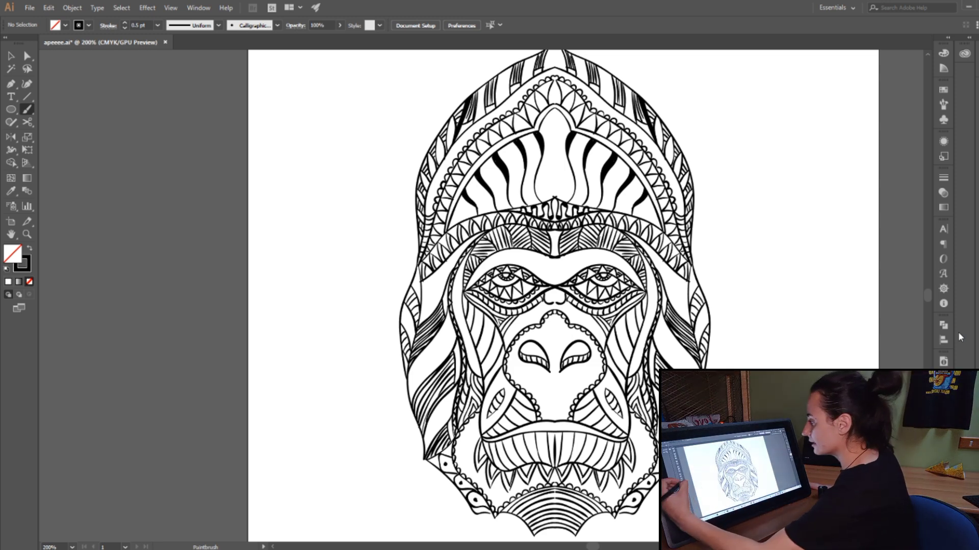
left_click_drag(927, 296, 928, 297)
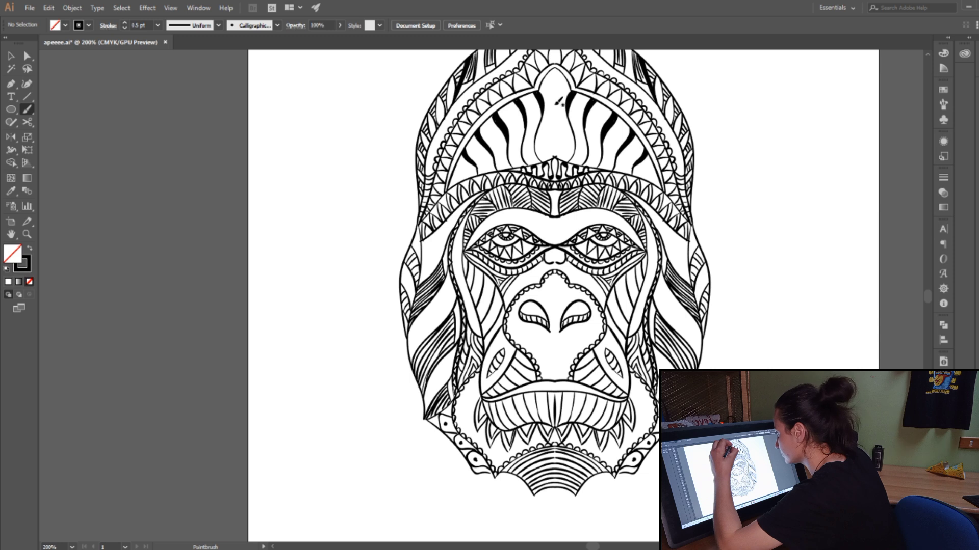
left_click_drag(557, 146, 556, 150)
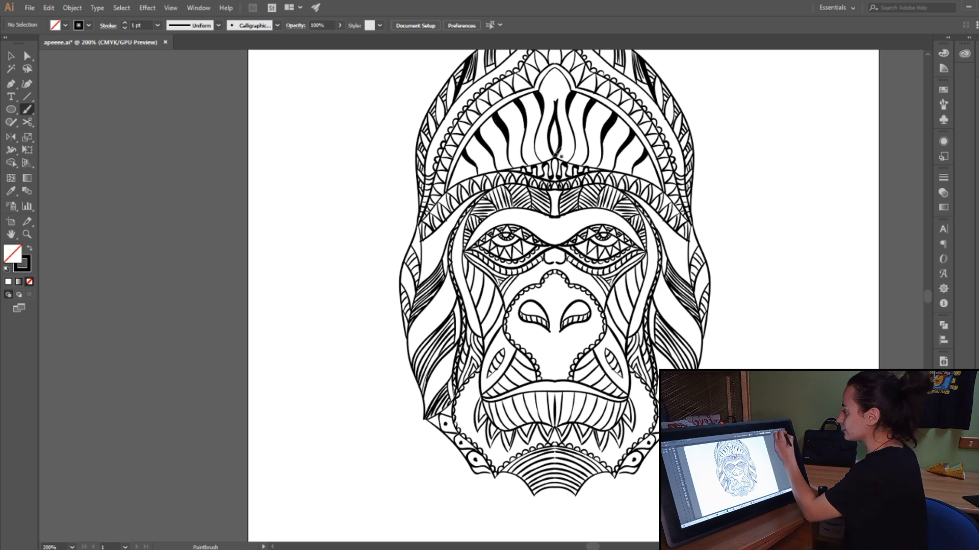
Step: Cut one of the two overlapping centre lines in the lower lip, removing the whole path
left_click(28, 58)
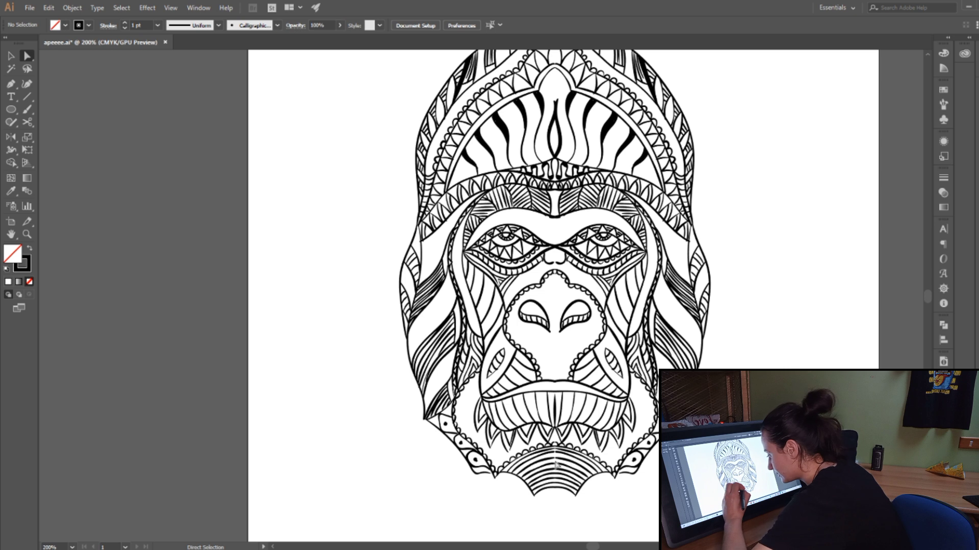
left_click(556, 399)
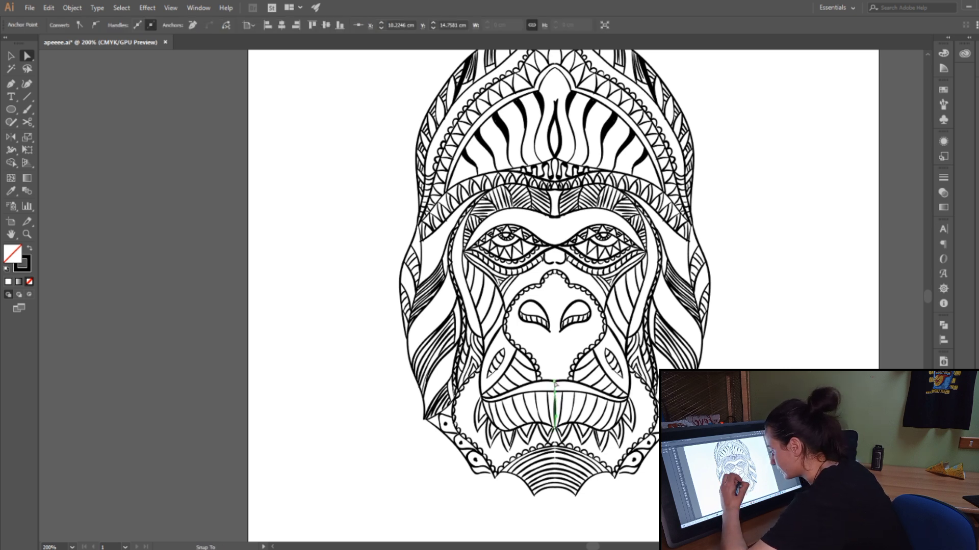
left_click(567, 360)
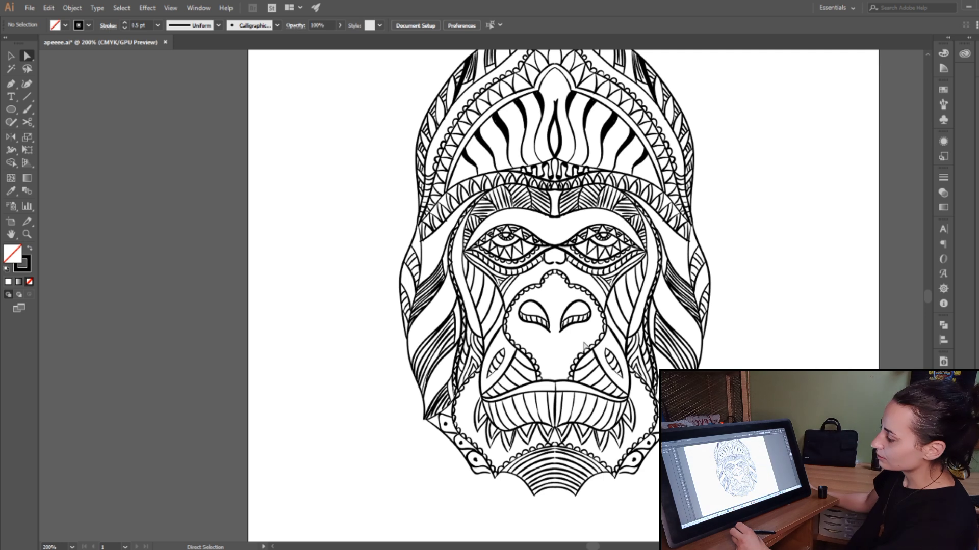
left_click(556, 403)
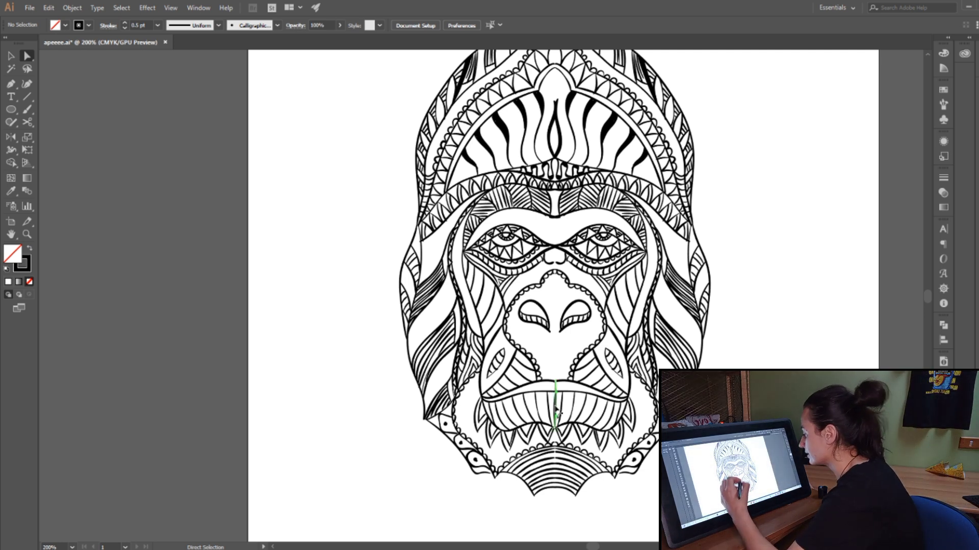
left_click(51, 7)
left_click(77, 54)
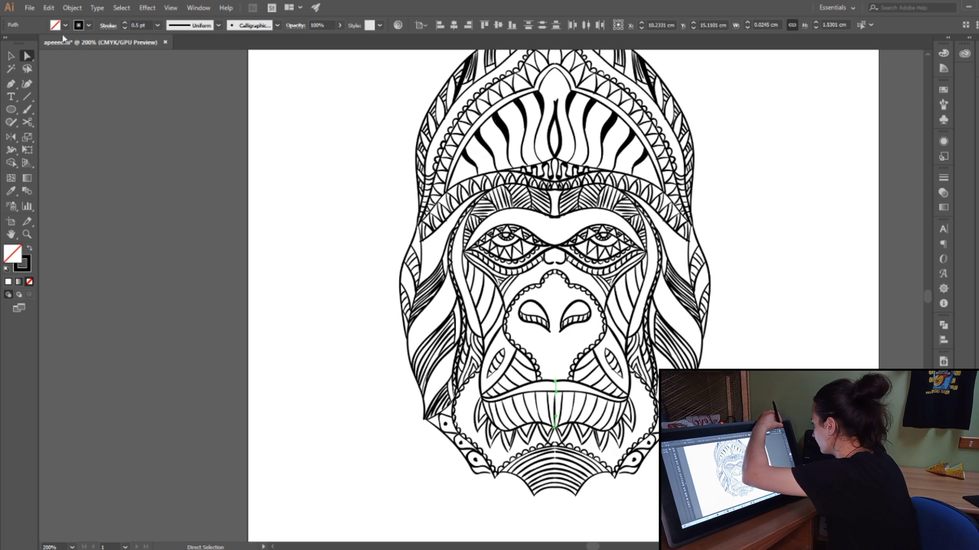
left_click(50, 9)
left_click(72, 43)
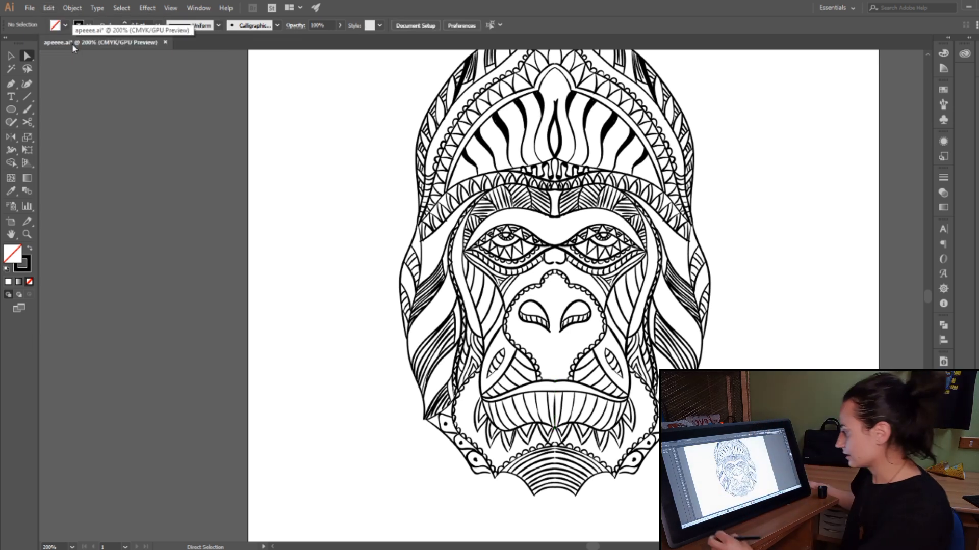
Step: Cut the remaining dark centre line from the lower lip, including the rest of its path
left_click(555, 410)
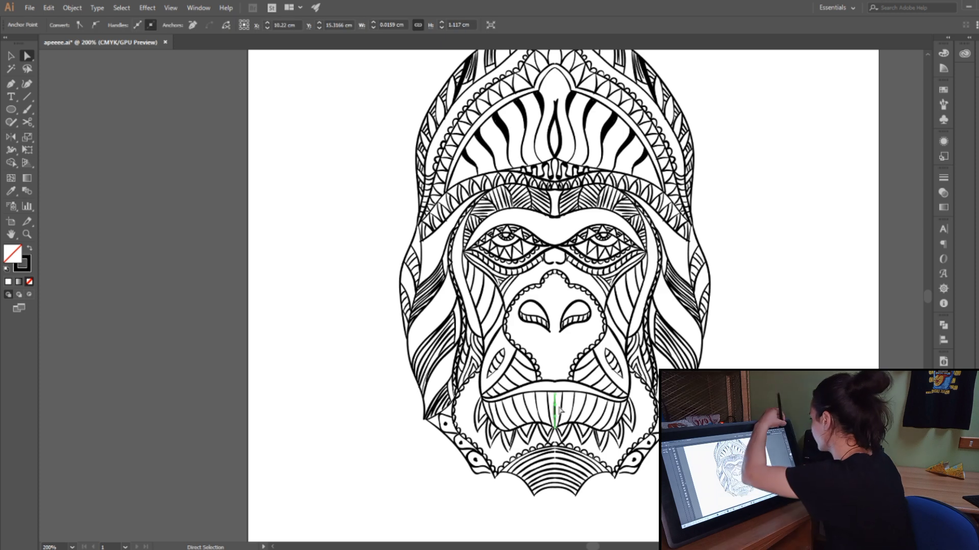
left_click(48, 9)
left_click(47, 10)
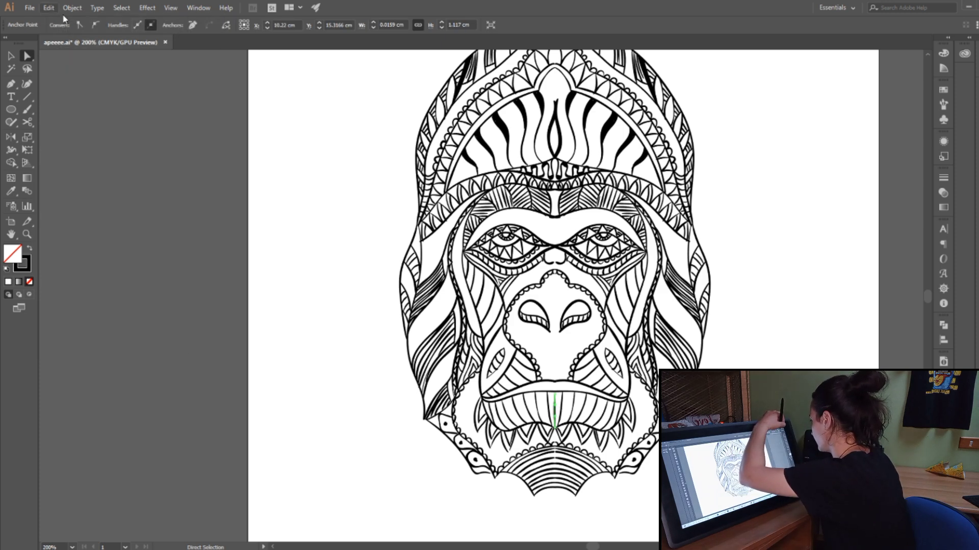
left_click(62, 14)
left_click(62, 15)
left_click(53, 11)
left_click(52, 8)
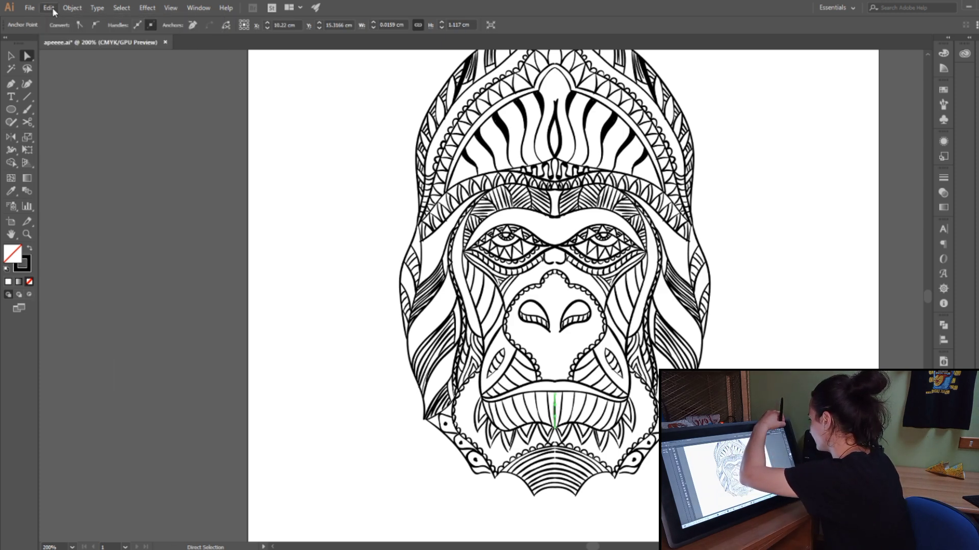
left_click(52, 7)
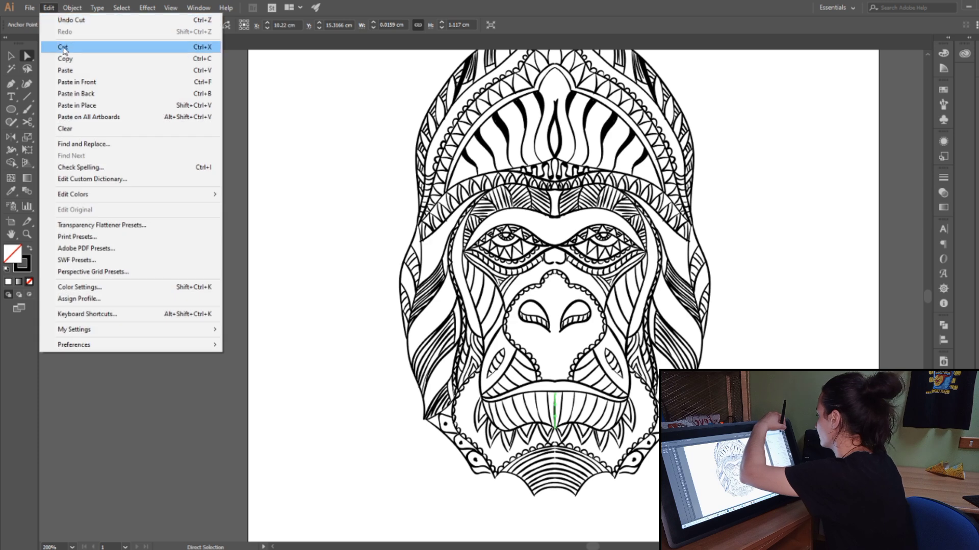
left_click(68, 43)
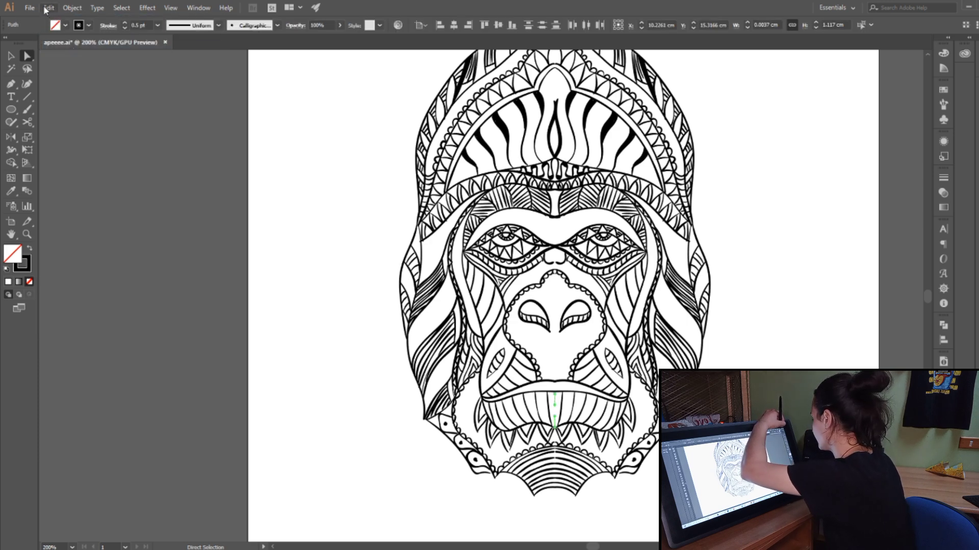
left_click(49, 7)
left_click(64, 46)
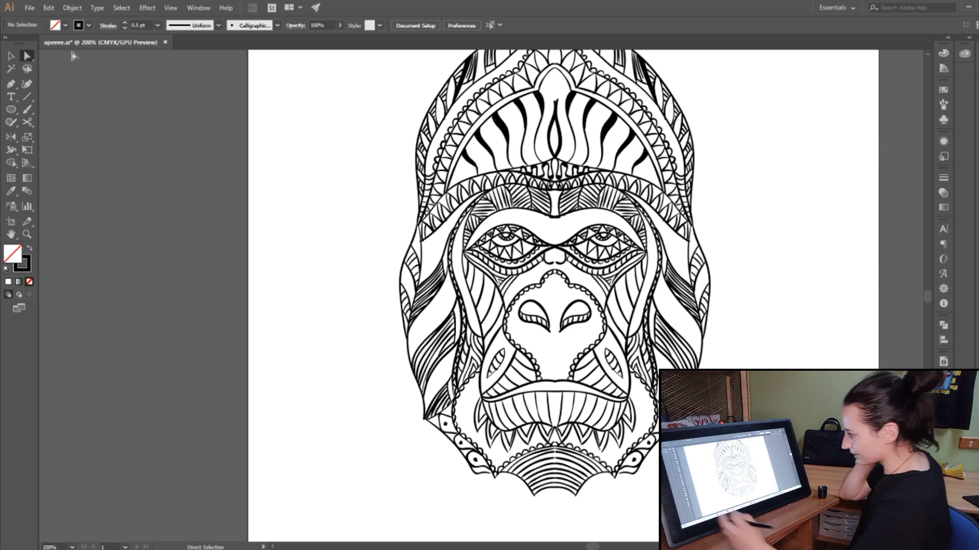
Step: Paint a small dark drop topped by short arcs inside the pointed arch above the forehead's centre lines
scroll(926, 295, "up", 2)
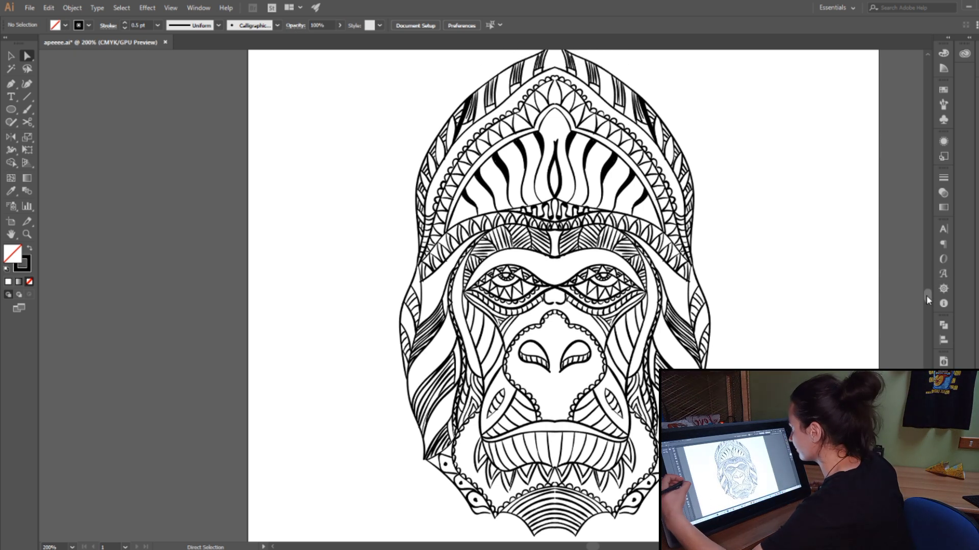
left_click(28, 110)
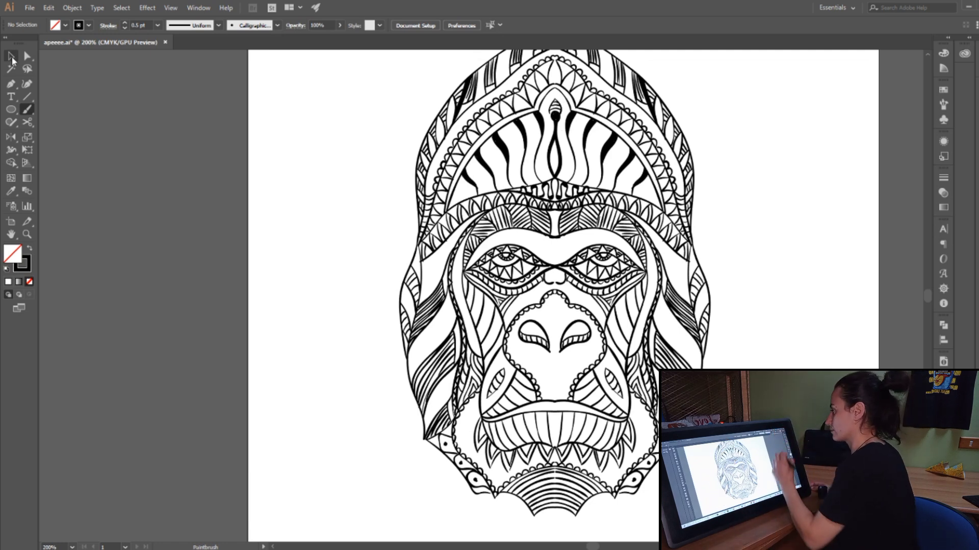
left_click(11, 56)
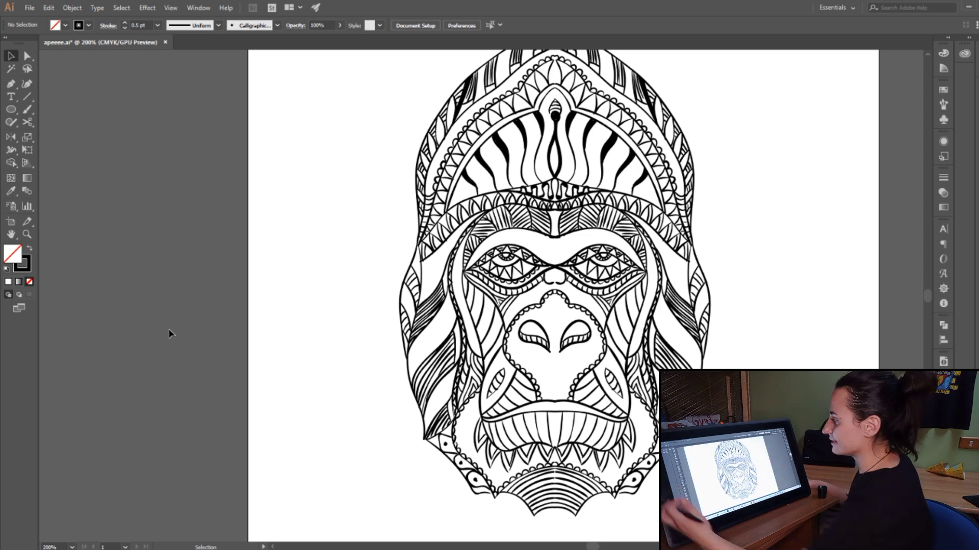
scroll(927, 301, "down", 3)
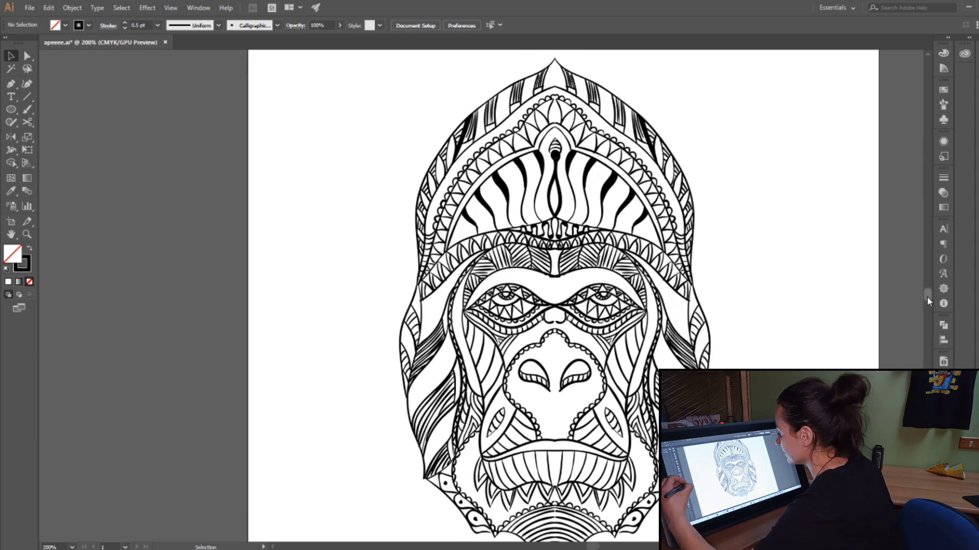